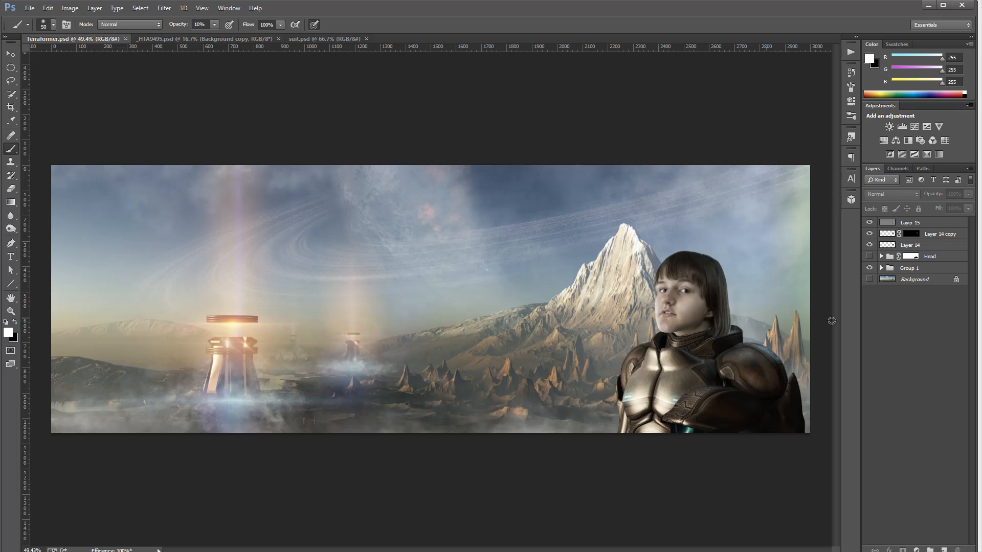
# Zoom in on the portrait, select the top layer, and stamp all visible layers into a new top layer named Preview
pyautogui.scroll(3, 726, 321)
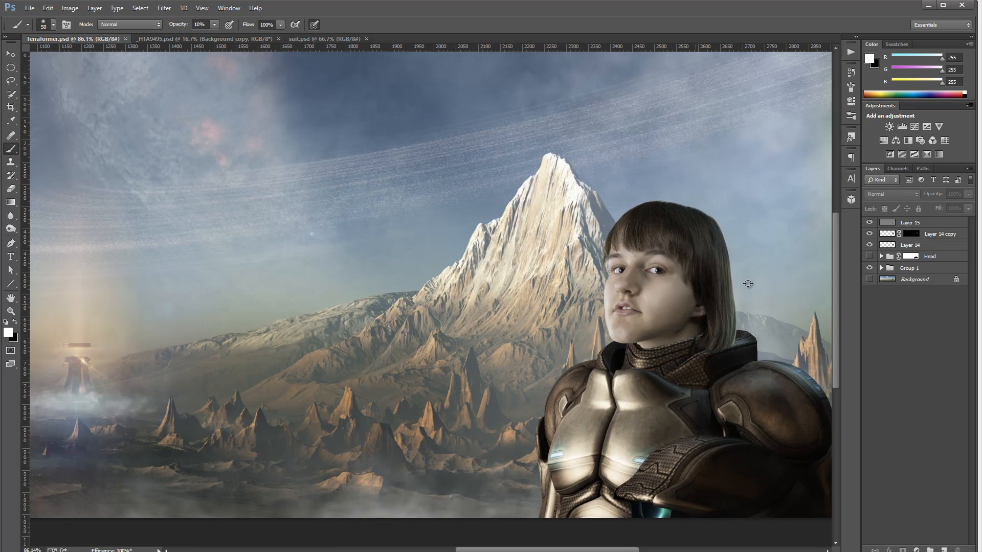
pyautogui.click(938, 225)
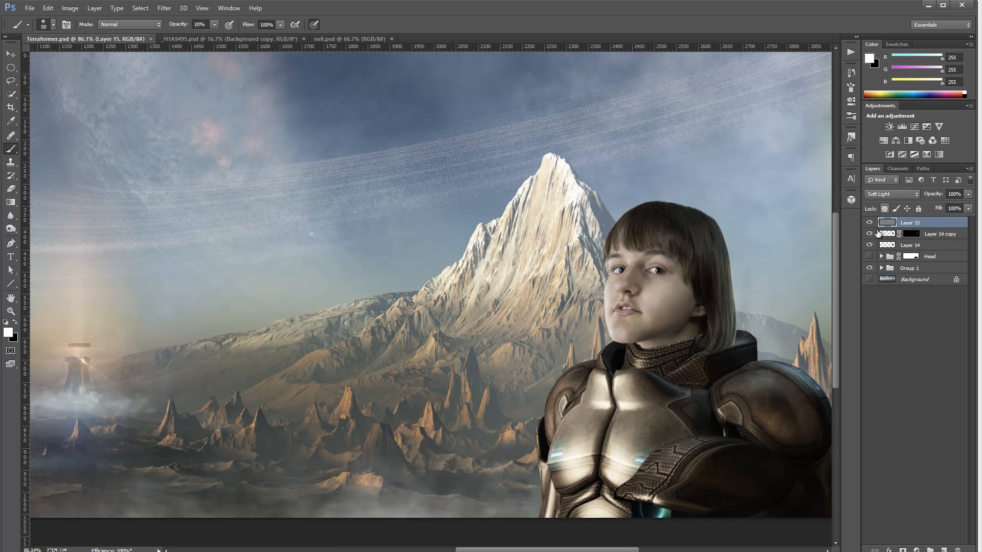
pyautogui.hotkey('ctrl', 'shift', 'alt', 'e')
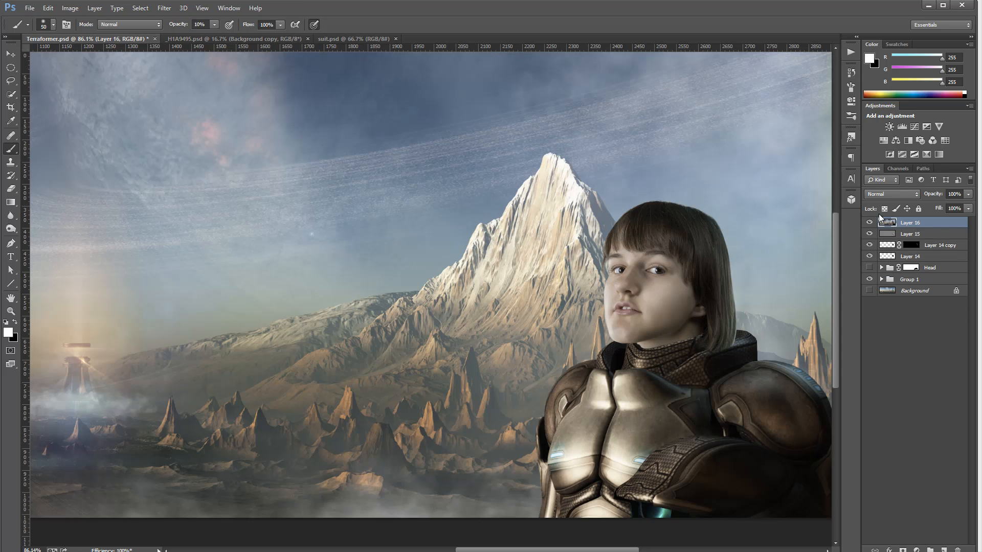
pyautogui.doubleClick(915, 223)
pyautogui.write('Preview')
pyautogui.press('Return')
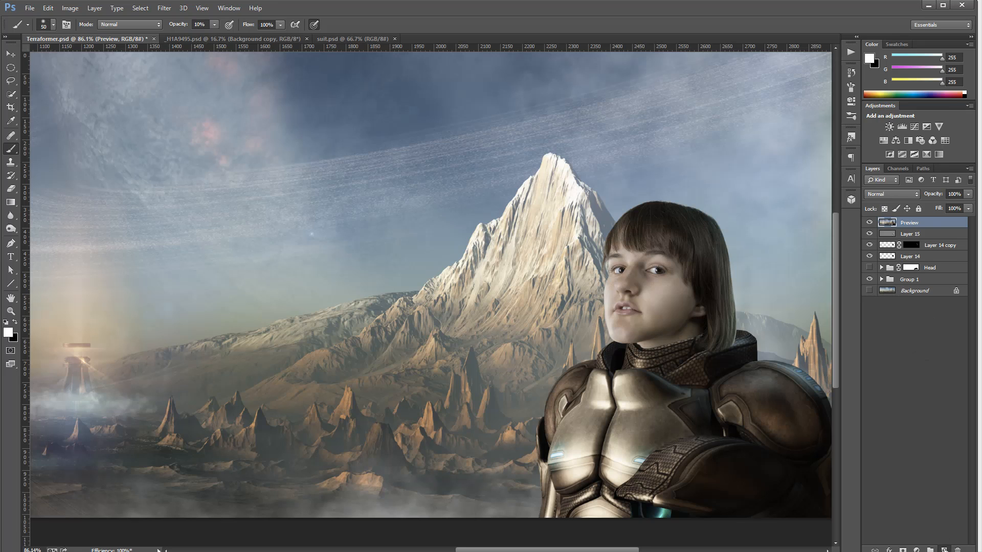
# Create a new layer above Preview, fill it with black, and name it Flare
pyautogui.hotkey('ctrl', 'shift', 'alt', 'n')
pyautogui.hotkey('alt', 'BackSpace')
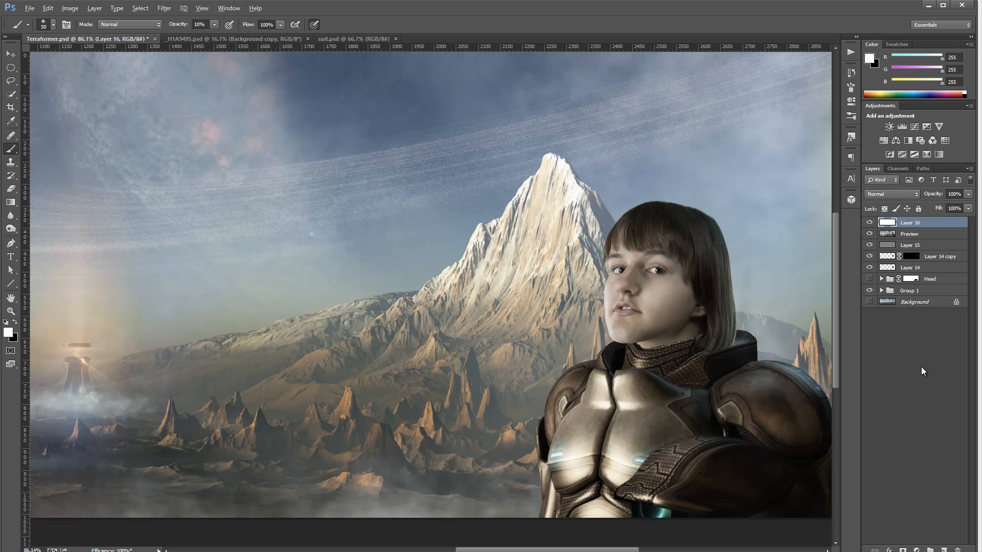
pyautogui.hotkey('ctrl', 'BackSpace')
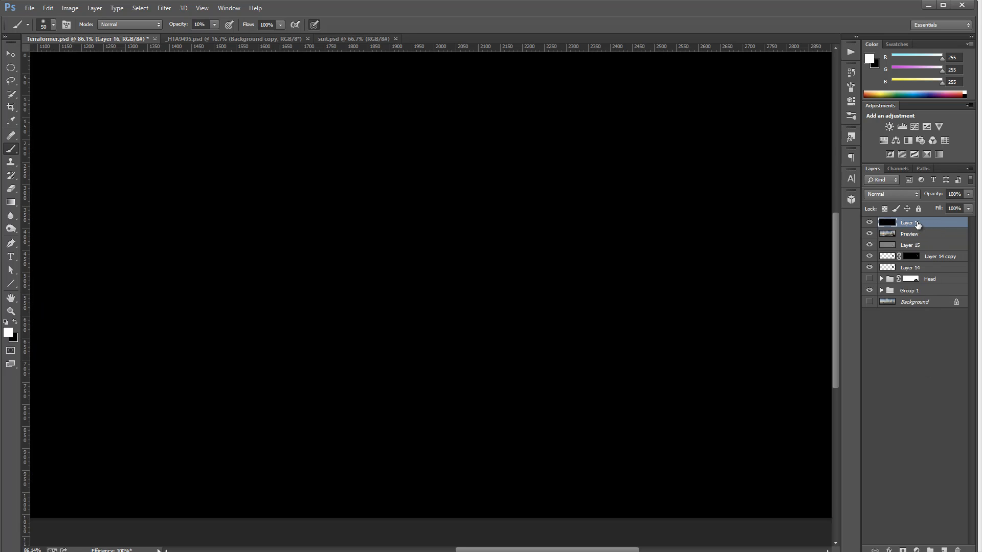
pyautogui.doubleClick(918, 223)
pyautogui.write('Flare')
pyautogui.press('Return')
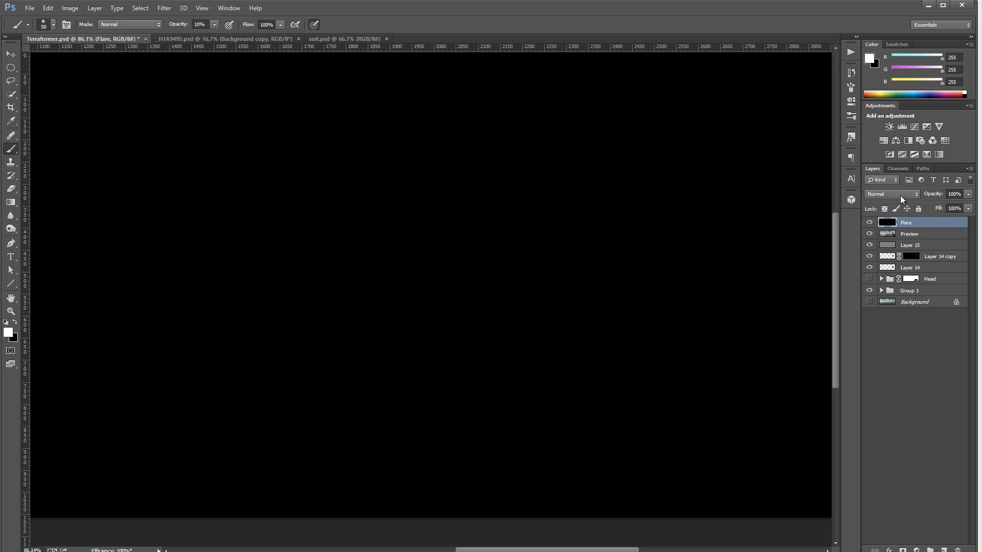
# Set the Flare layer's blend mode to Screen and duplicate it several times
pyautogui.click(901, 194)
pyautogui.click(879, 287)
pyautogui.hotkey('ctrl', 'j')
pyautogui.hotkey('ctrl', 'j')
pyautogui.hotkey('ctrl', 'j')
pyautogui.hotkey('ctrl', 'j')
pyautogui.hotkey('ctrl', 'j')
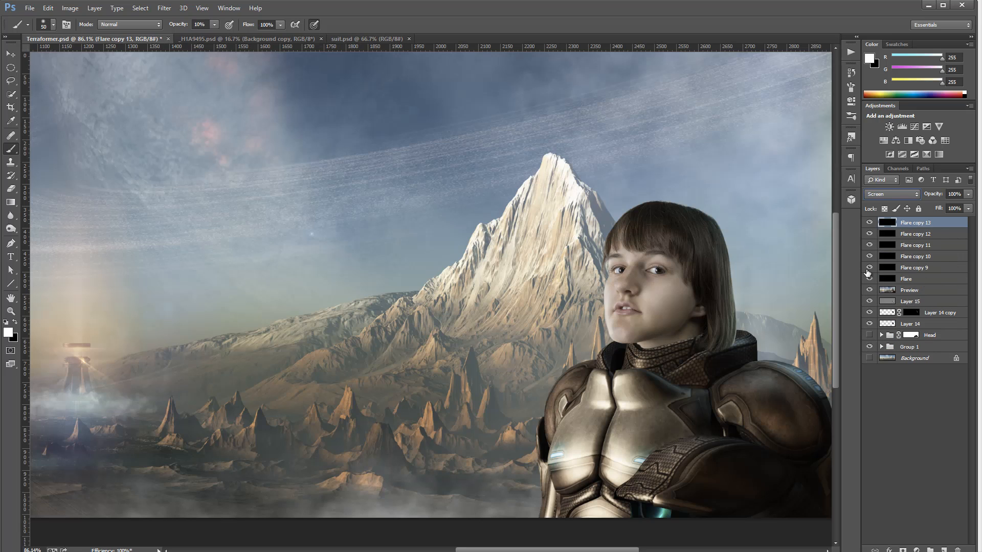
# Select the original Flare layer, open Knoll Light Factory, and set its background layer to Preview
pyautogui.click(915, 279)
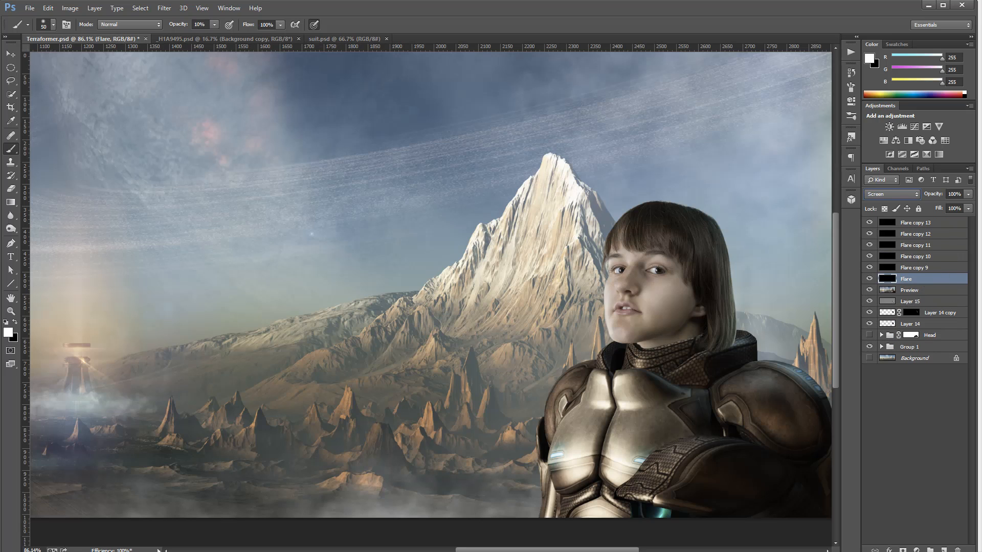
pyautogui.click(163, 8)
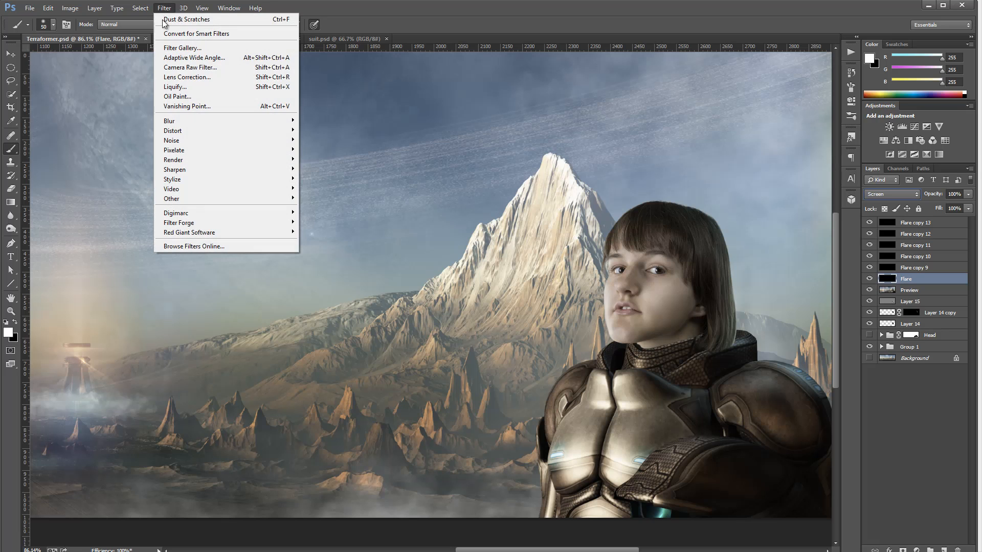
pyautogui.moveTo(229, 229)
pyautogui.click(127, 233)
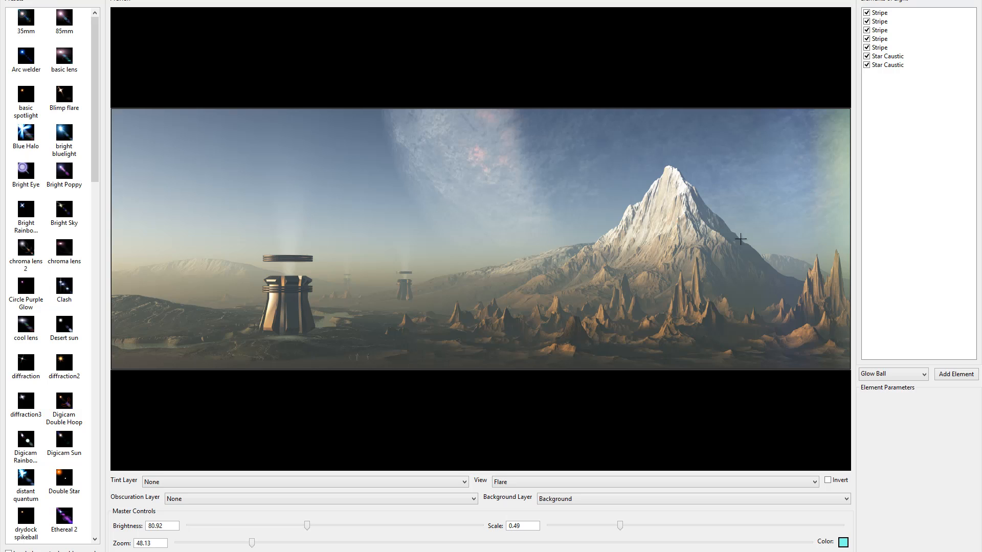
pyautogui.click(692, 500)
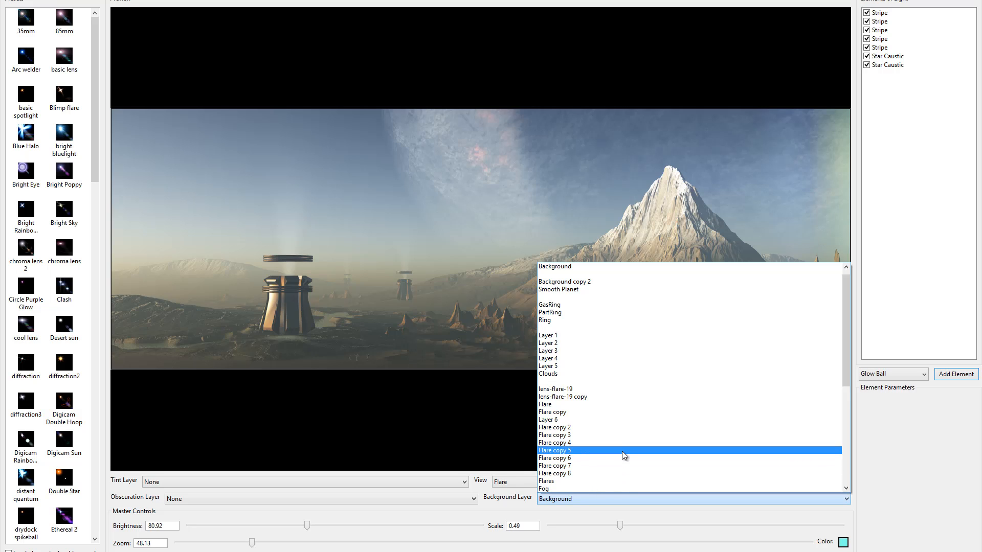
pyautogui.scroll(-9, 620, 464)
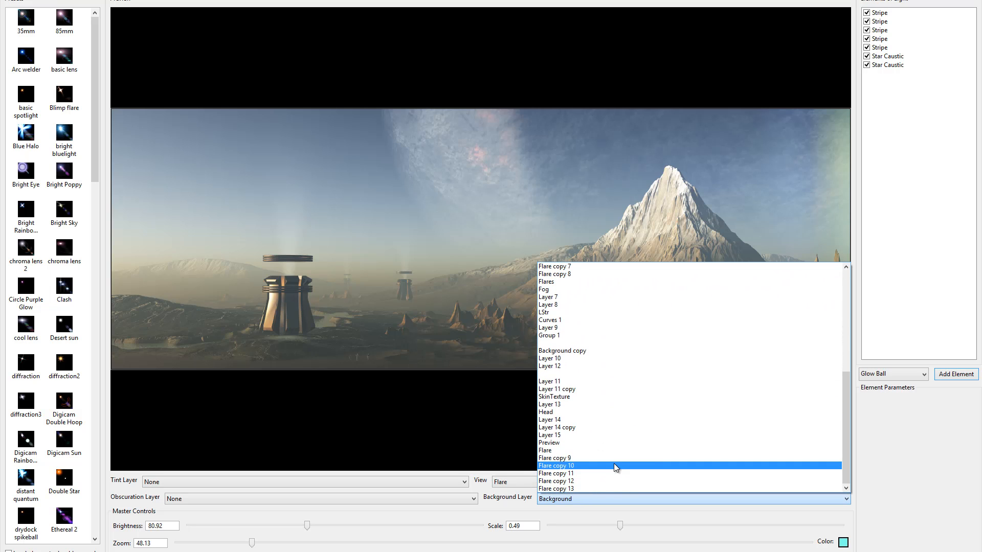
pyautogui.click(591, 443)
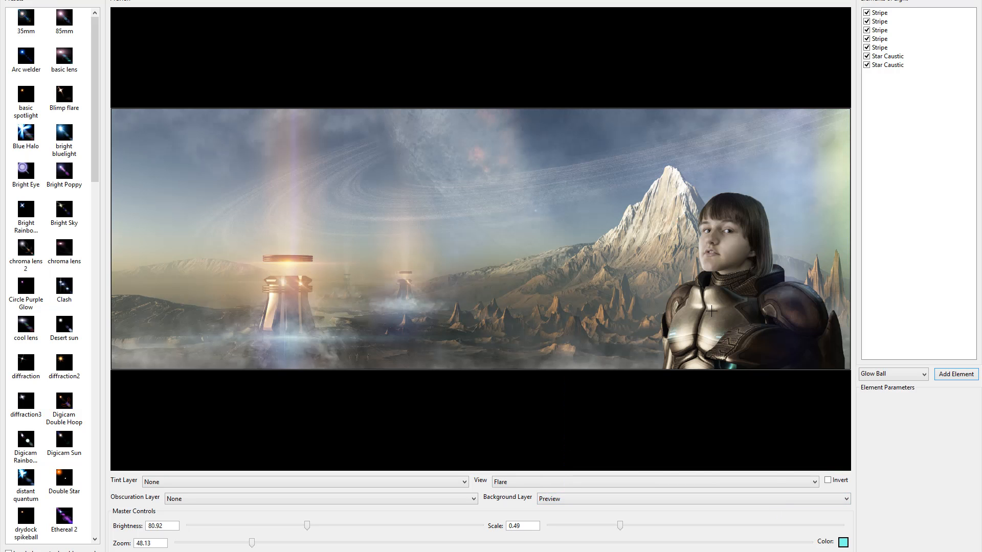
# Apply the GAPNorthS… preset and position the flare on the light at the armour's left chest
pyautogui.moveTo(99, 130); pyautogui.dragTo(96, 277)
pyautogui.click(62, 266)
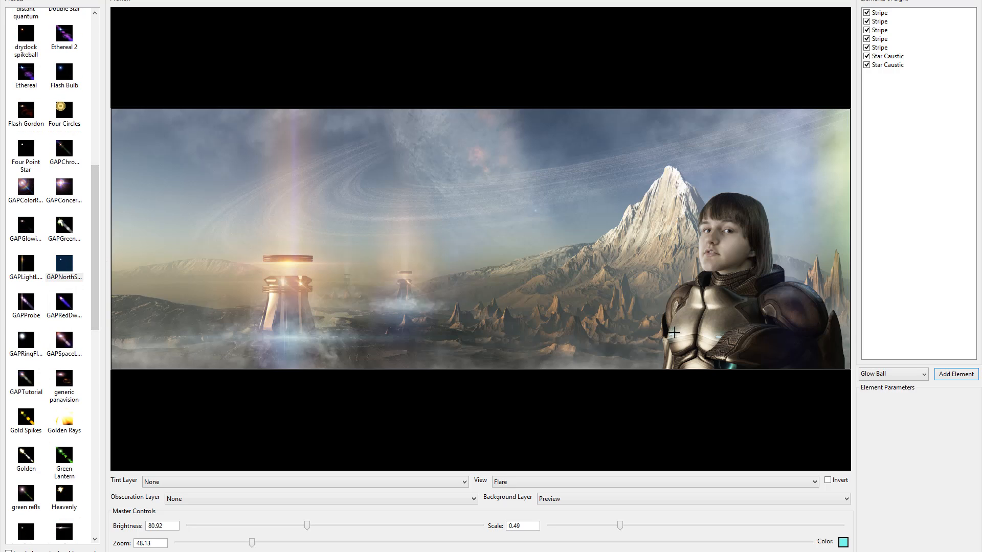
pyautogui.moveTo(673, 333); pyautogui.dragTo(710, 347)
pyautogui.click(64, 266)
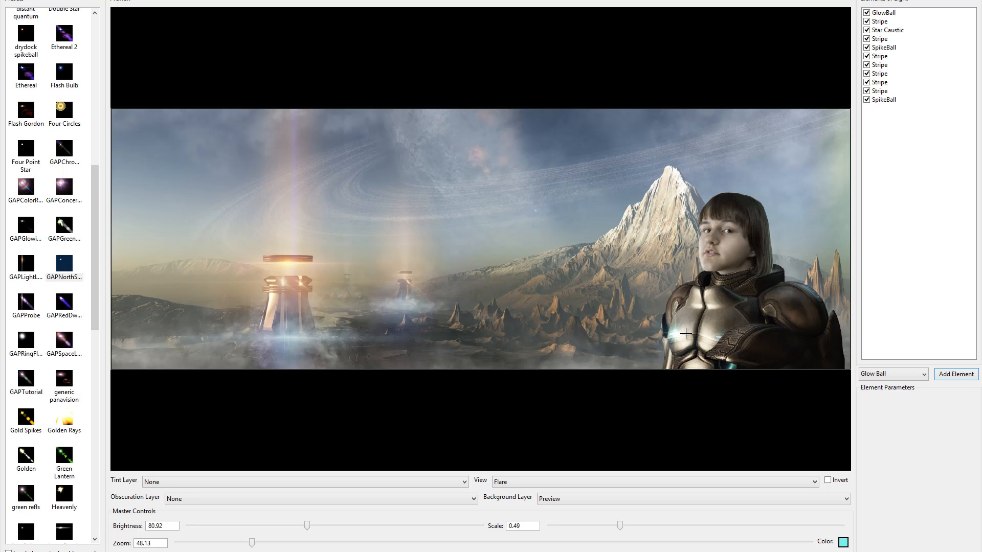
pyautogui.click(671, 332)
# Set the flare's master brightness to about 63.75 and scale to about 0.30, and apply it
pyautogui.click(243, 524)
pyautogui.moveTo(241, 520)
pyautogui.mouseDown()
pyautogui.moveTo(223, 524)
pyautogui.moveTo(253, 530)
pyautogui.mouseUp()
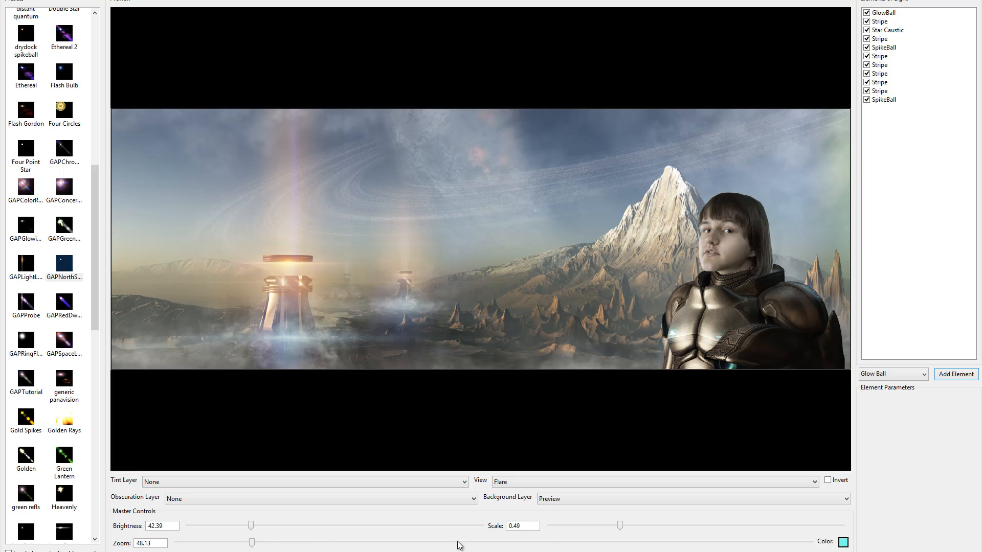
pyautogui.moveTo(616, 529); pyautogui.dragTo(592, 529)
pyautogui.moveTo(250, 526); pyautogui.dragTo(282, 527)
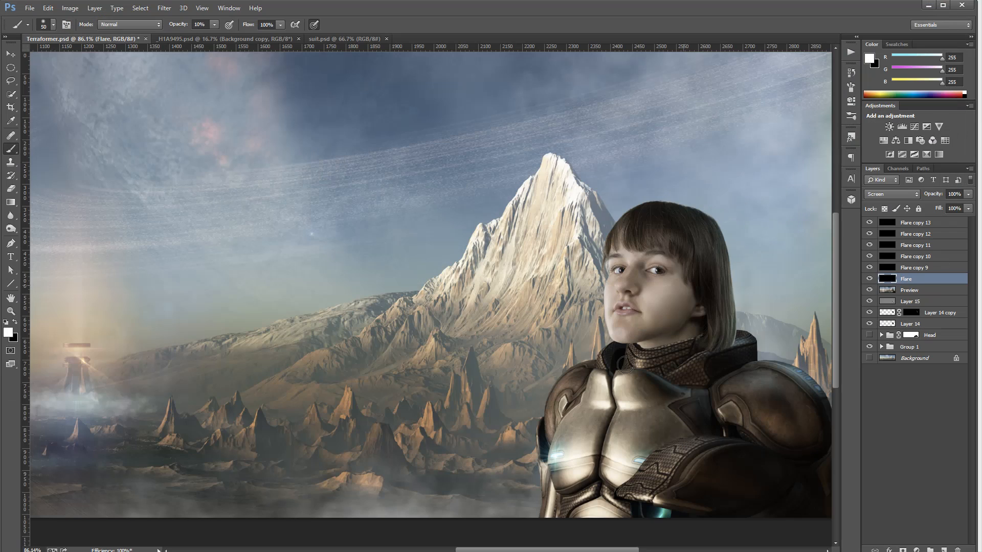
# Apply Knoll Light Factory to the Flare copy 9 layer with the flare placed on the armour's lower-left light
pyautogui.click(923, 268)
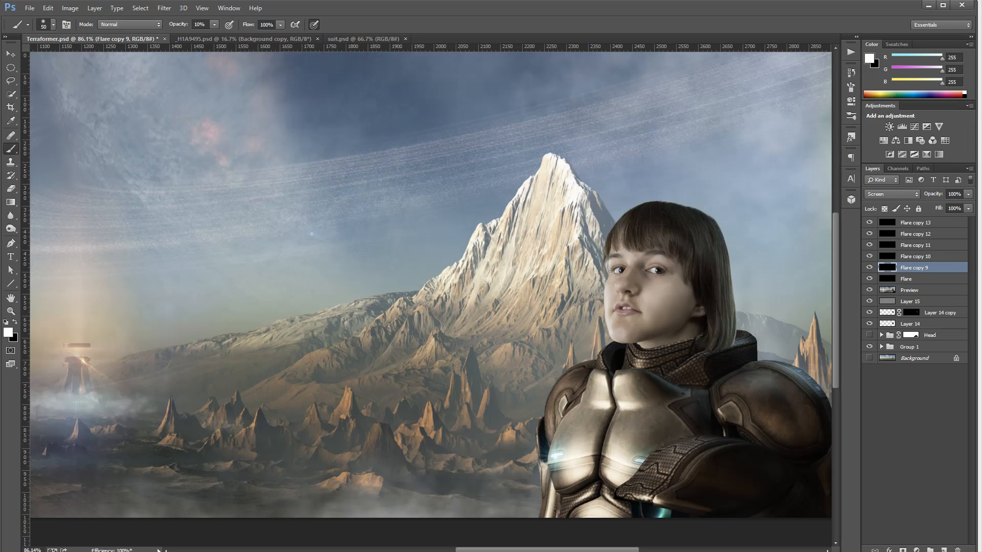
pyautogui.click(166, 10)
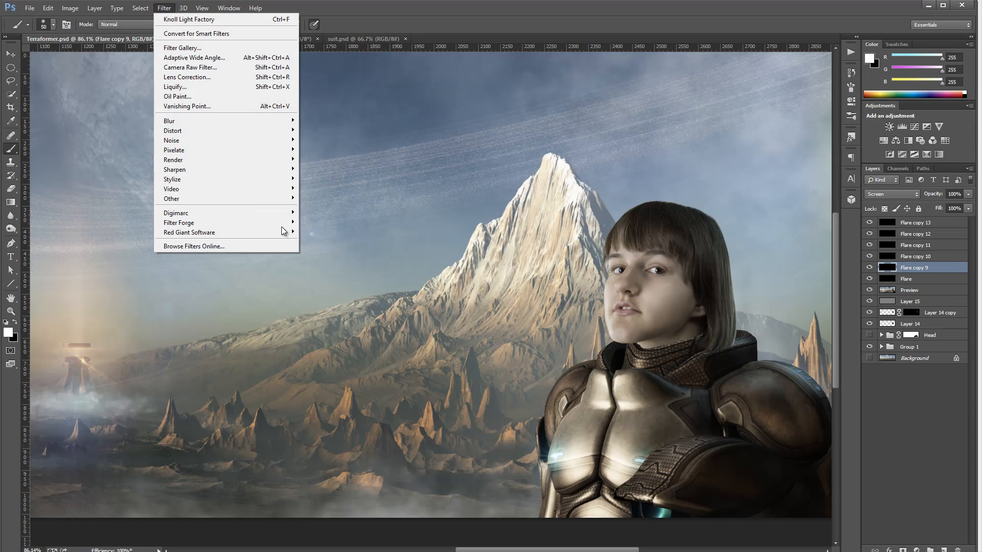
pyautogui.moveTo(234, 233)
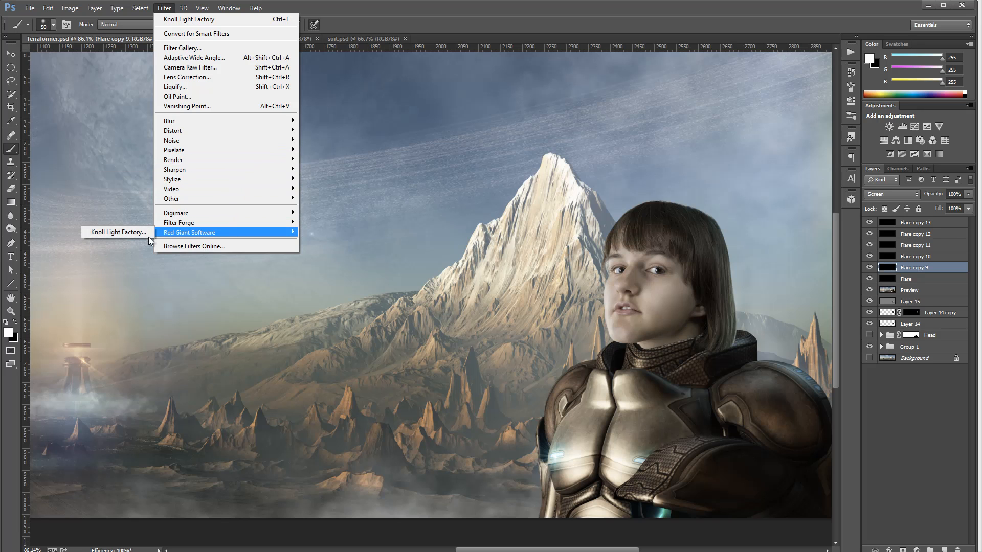
pyautogui.click(134, 232)
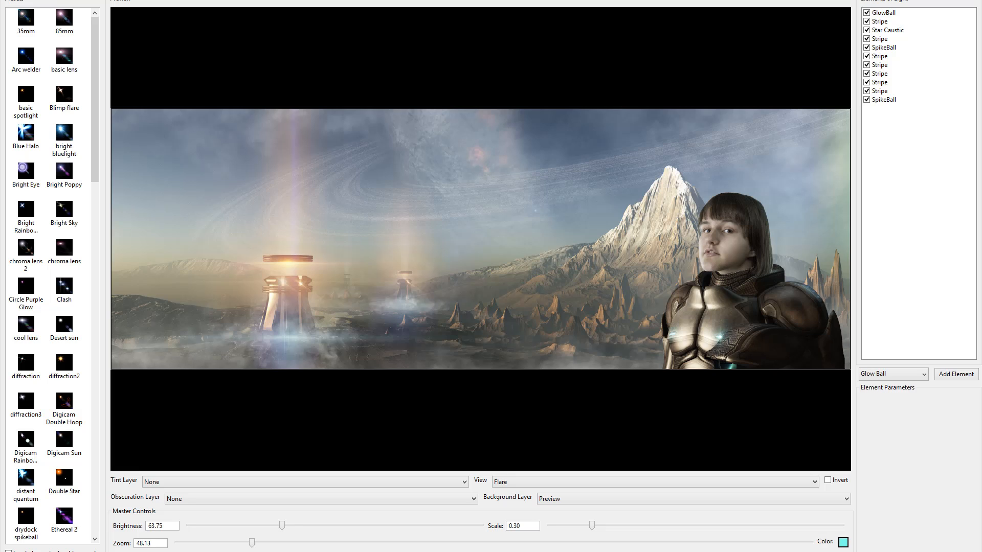
pyautogui.click(733, 366)
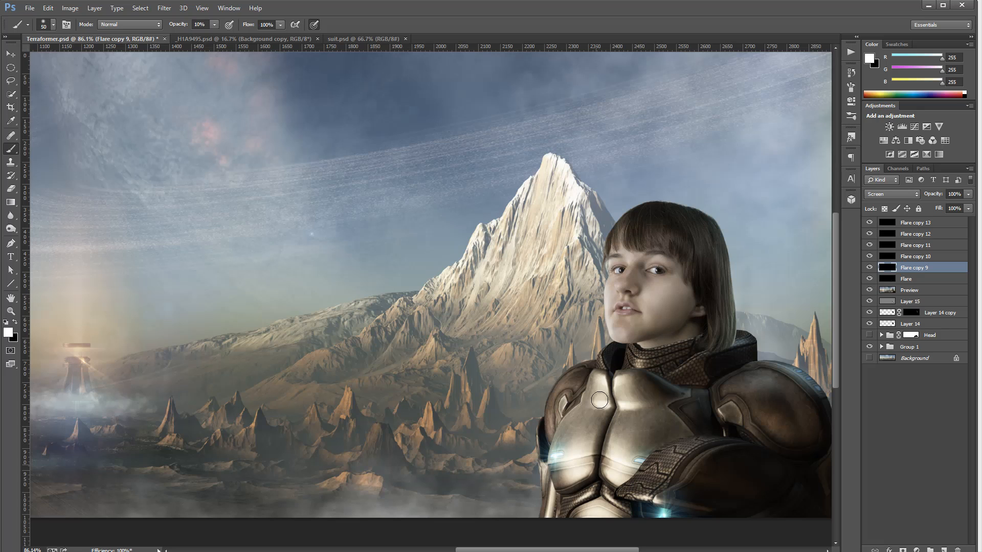
# Select the Flare copy 10 layer and open Knoll Light Factory on it
pyautogui.hotkey('alt', ']')
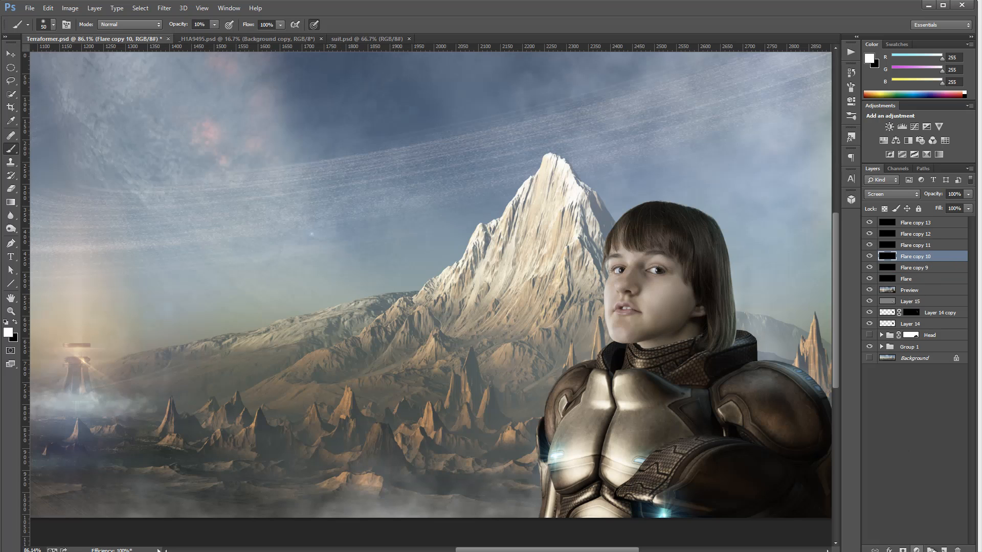
pyautogui.click(164, 7)
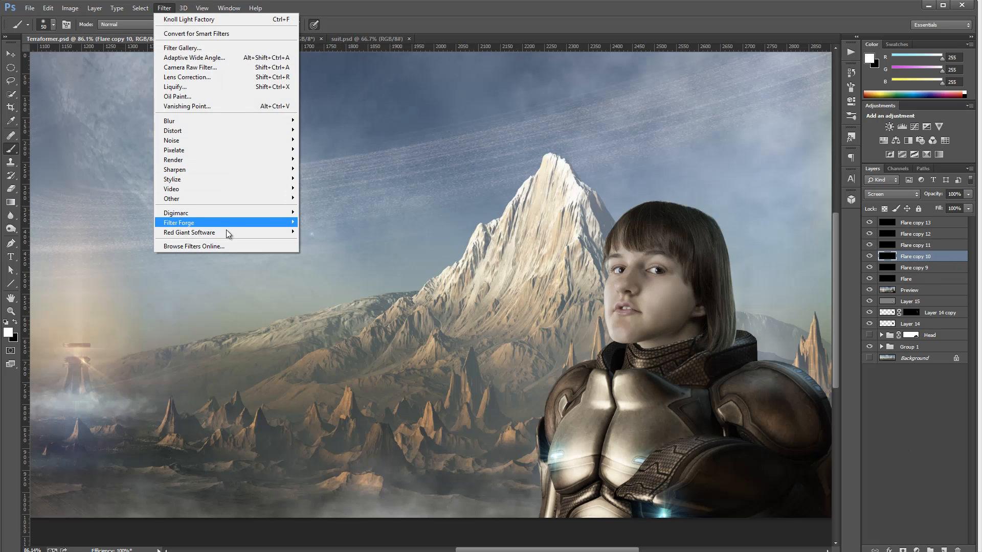
pyautogui.moveTo(226, 231)
pyautogui.click(117, 232)
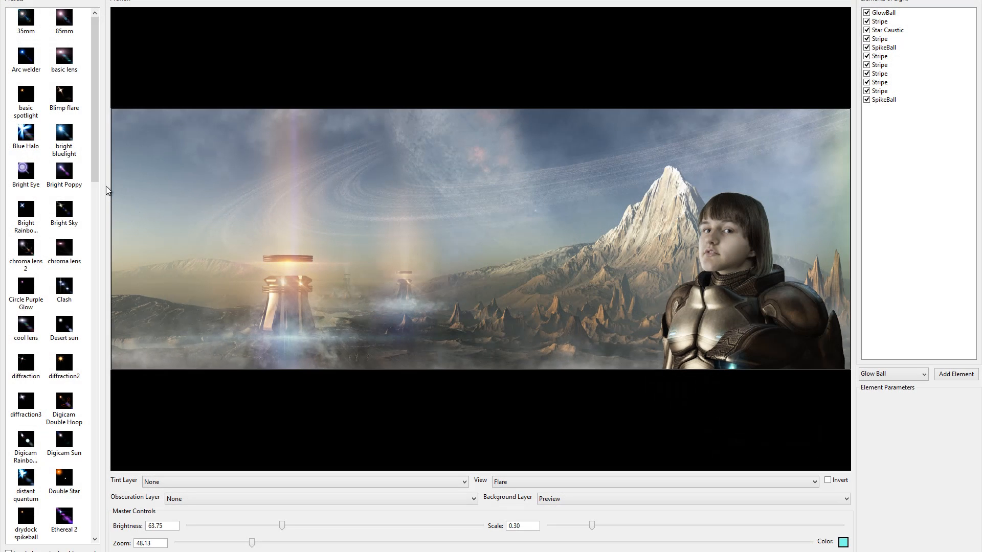
# Try the GAPLightLeak and GAPChro… presets, dragging the flare across the armour's chest
pyautogui.moveTo(97, 148); pyautogui.dragTo(90, 319)
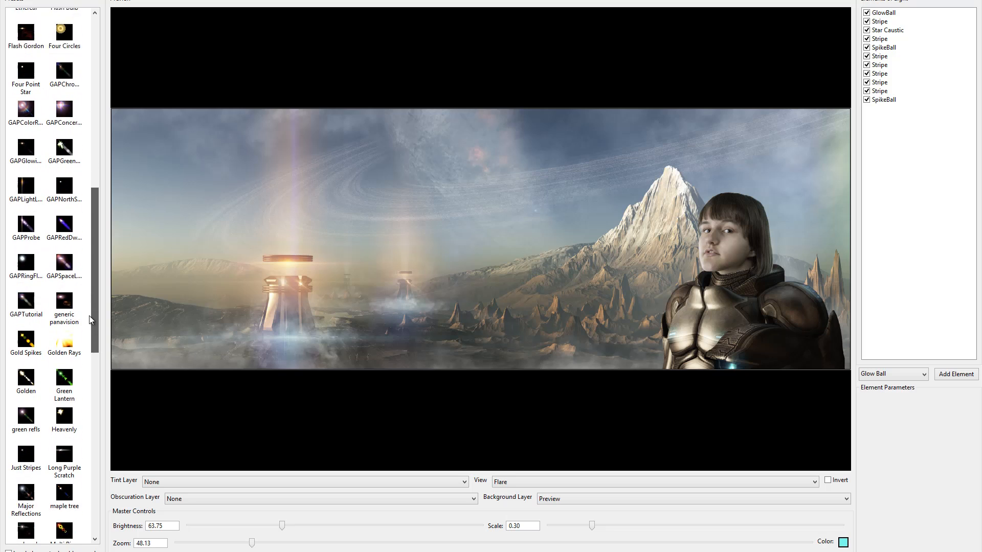
pyautogui.scroll(-1, 90, 320)
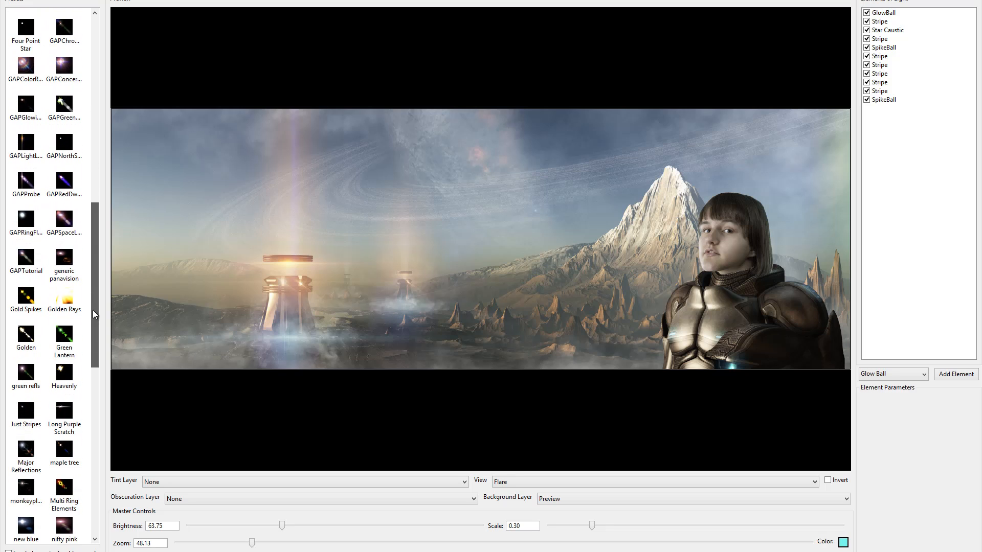
pyautogui.click(22, 144)
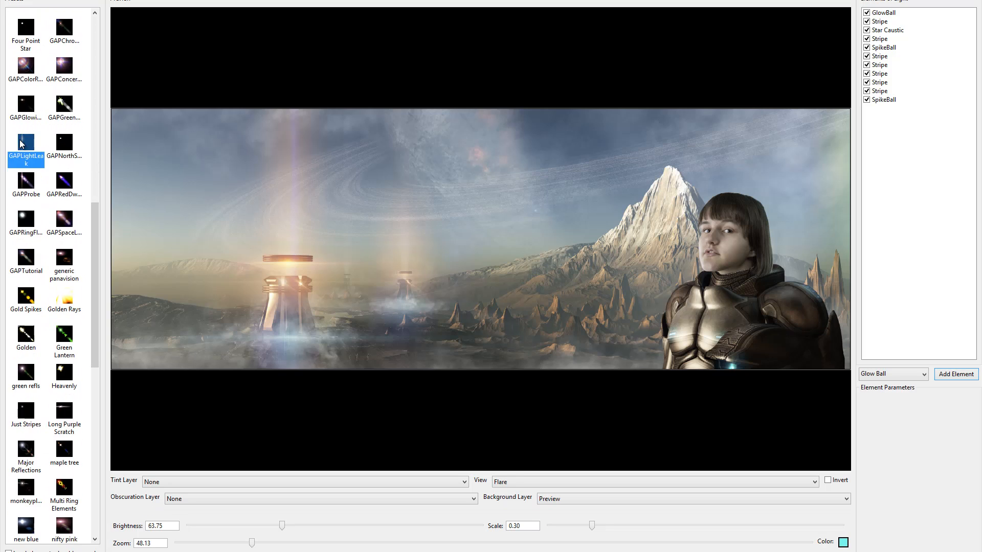
pyautogui.moveTo(729, 287); pyautogui.dragTo(604, 301)
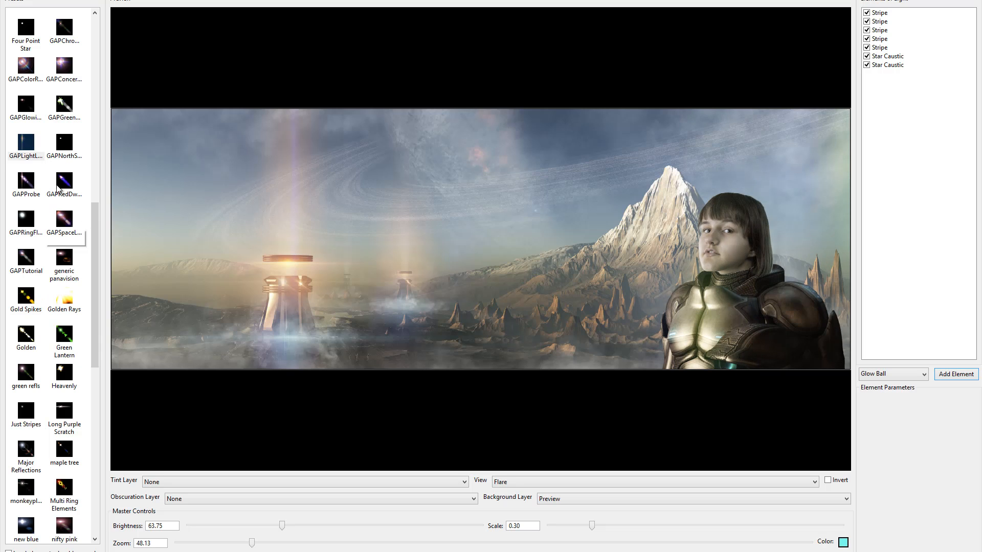
pyautogui.moveTo(97, 246); pyautogui.dragTo(96, 189)
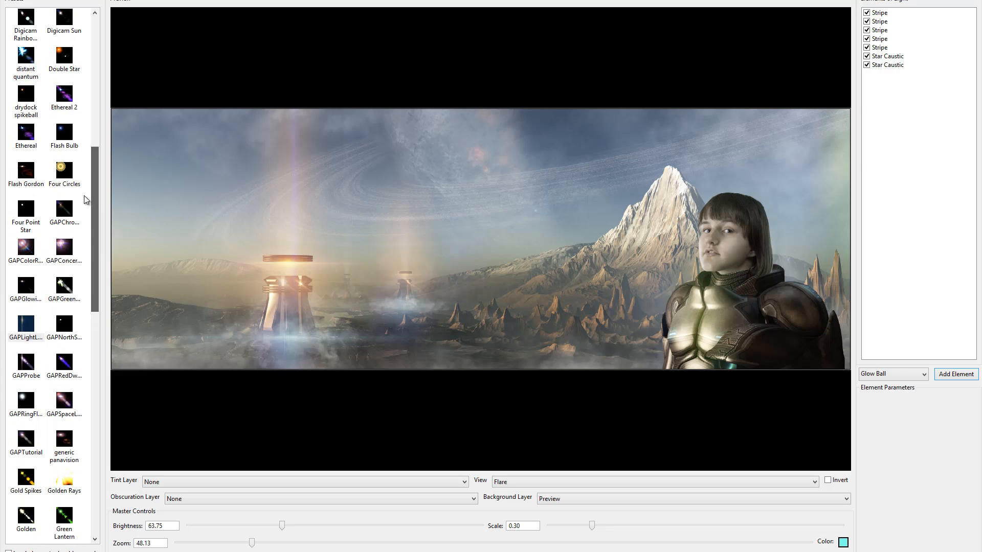
pyautogui.click(63, 212)
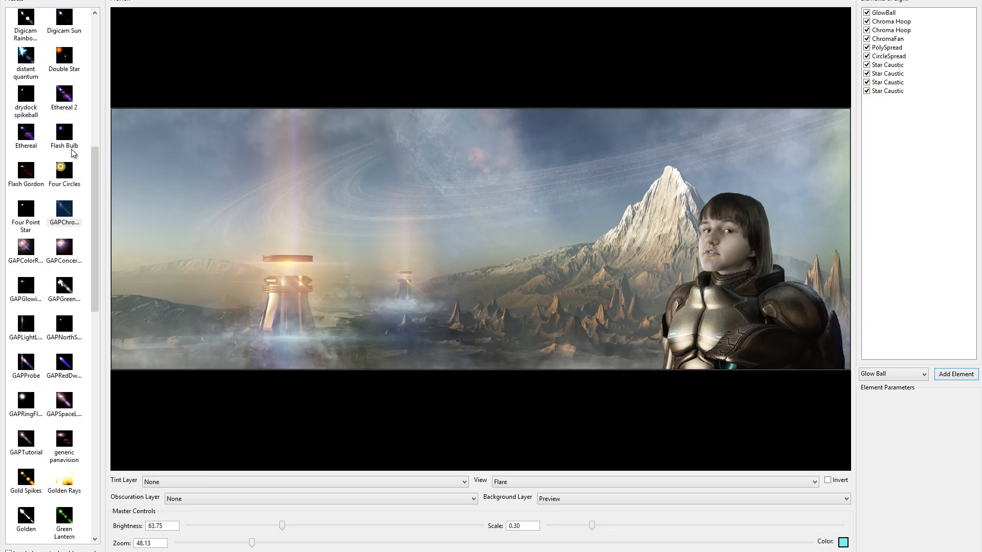
# Apply the GAPSpaceL… preset to Flare copy 10, placed on the armour's chest, with scale 0.23 and brightness about 38.89
pyautogui.moveTo(100, 172); pyautogui.dragTo(102, 215)
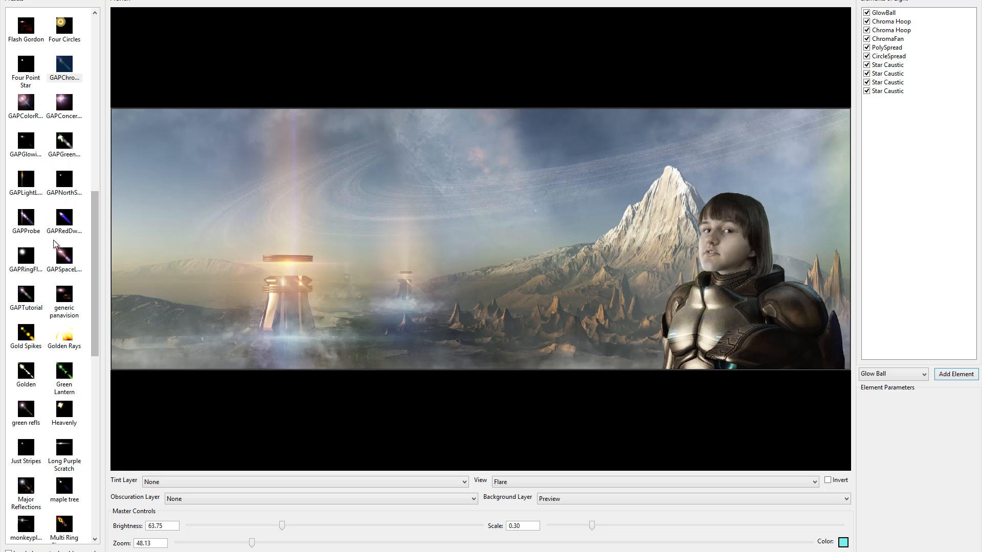
pyautogui.click(64, 256)
pyautogui.moveTo(698, 294); pyautogui.dragTo(698, 338)
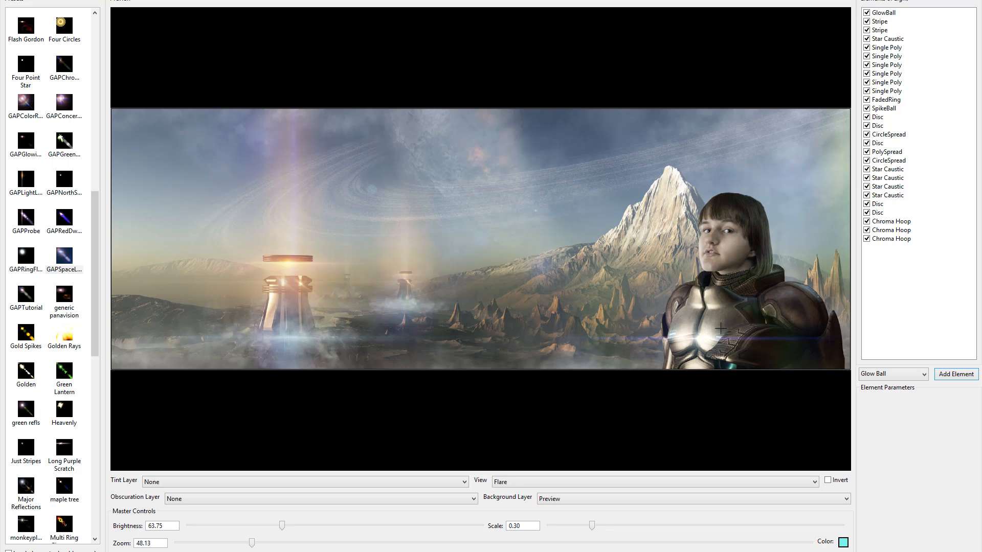
pyautogui.moveTo(720, 328); pyautogui.dragTo(704, 335)
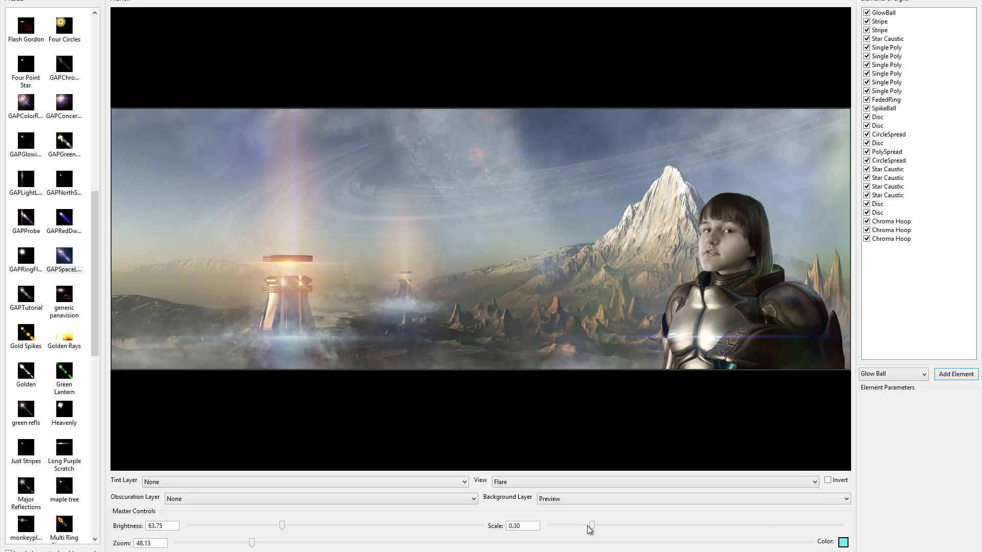
pyautogui.moveTo(618, 527); pyautogui.dragTo(585, 537)
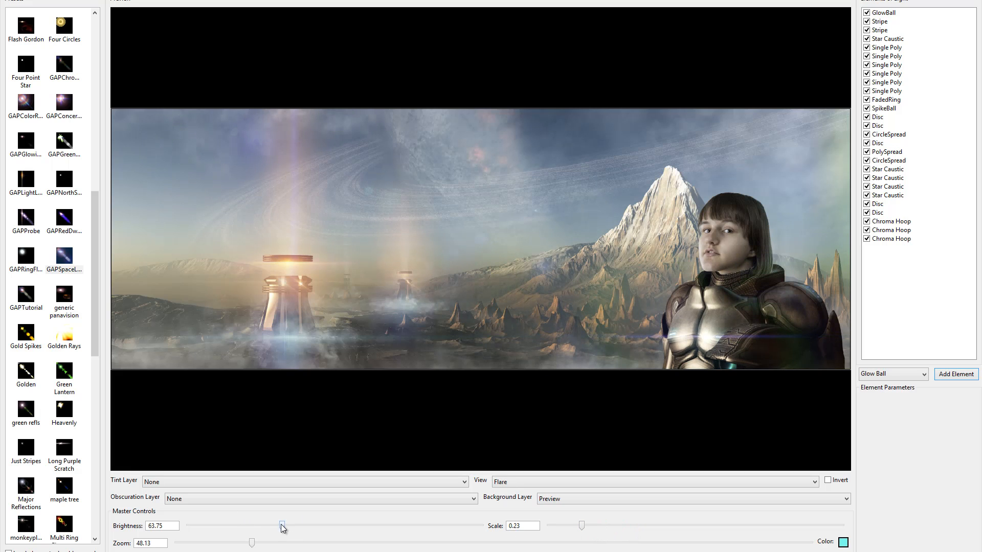
pyautogui.moveTo(281, 526); pyautogui.dragTo(245, 527)
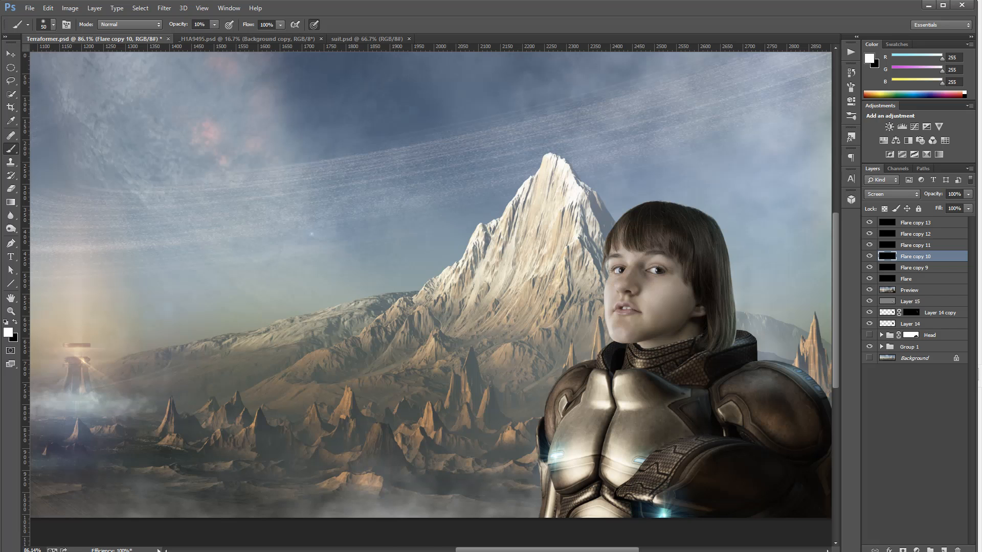
pyautogui.moveTo(314, 551)
pyautogui.click(386, 531)
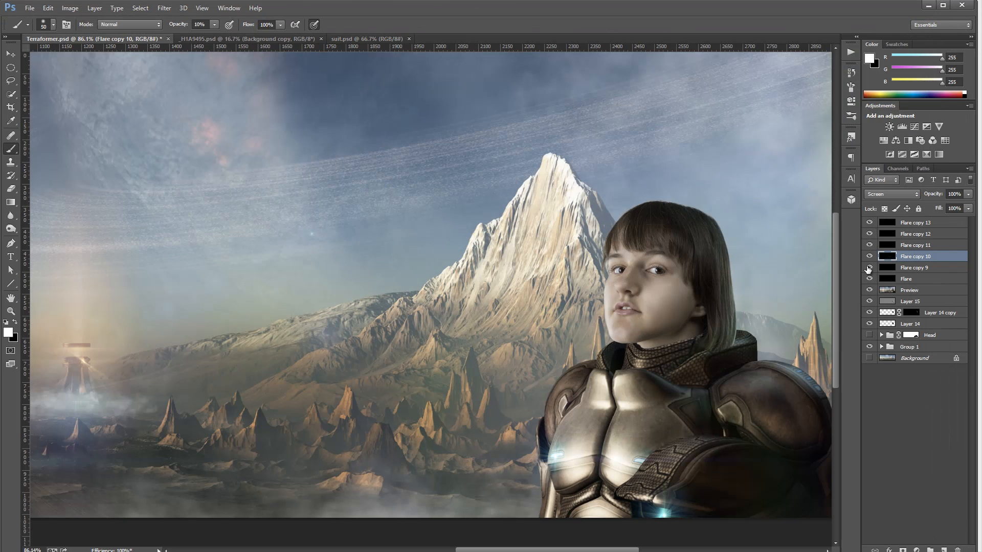
# Select the Flare copy 11 layer and open Knoll Light Factory on it
pyautogui.click(922, 246)
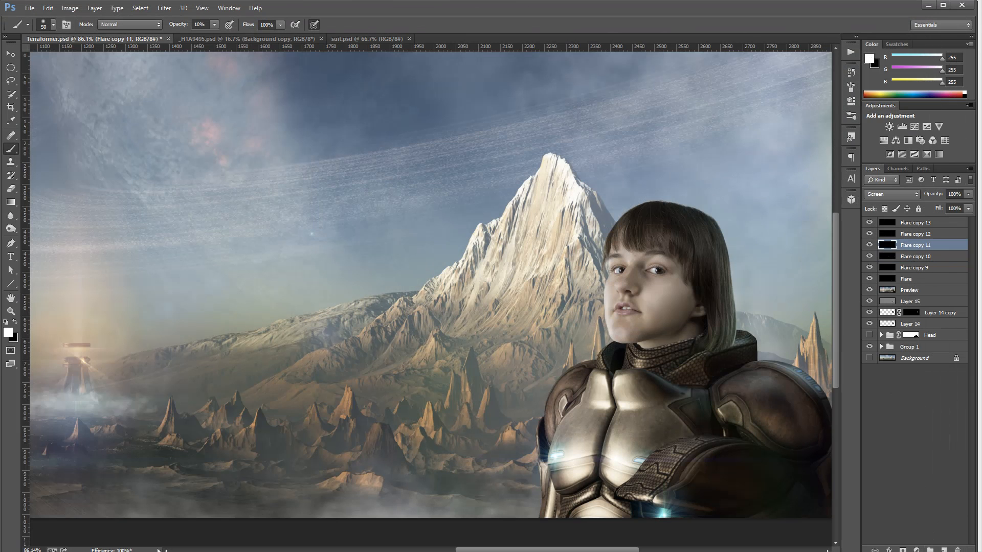
pyautogui.click(164, 8)
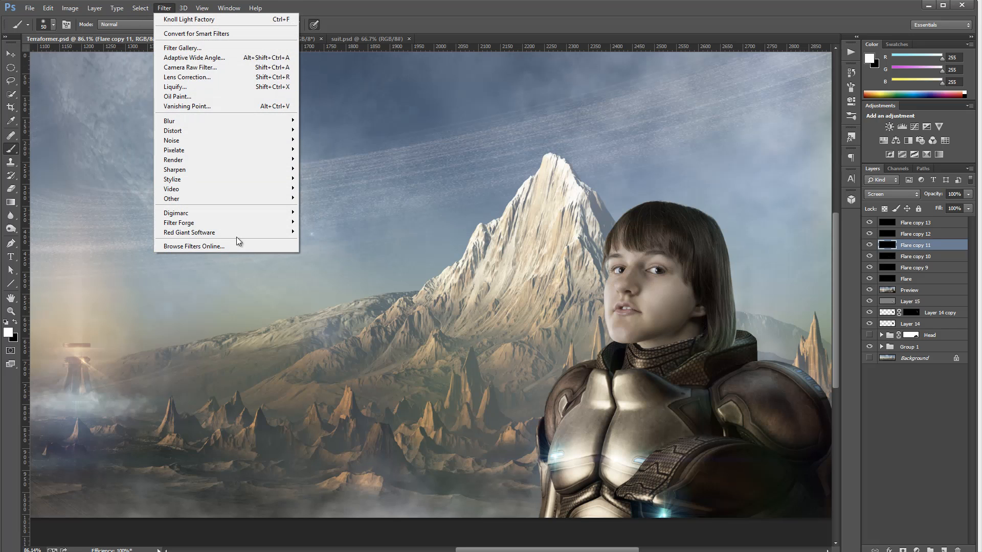
pyautogui.moveTo(235, 233)
pyautogui.click(132, 233)
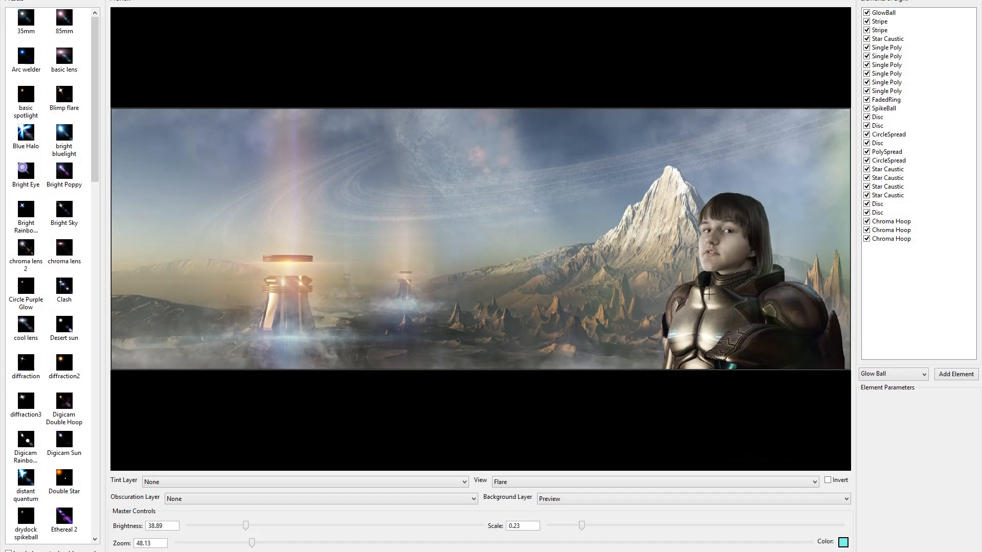
# Apply the Quad Stripe Fan preset at low brightness, with the flare dragged onto the armour's chest light
pyautogui.moveTo(98, 164); pyautogui.dragTo(96, 417)
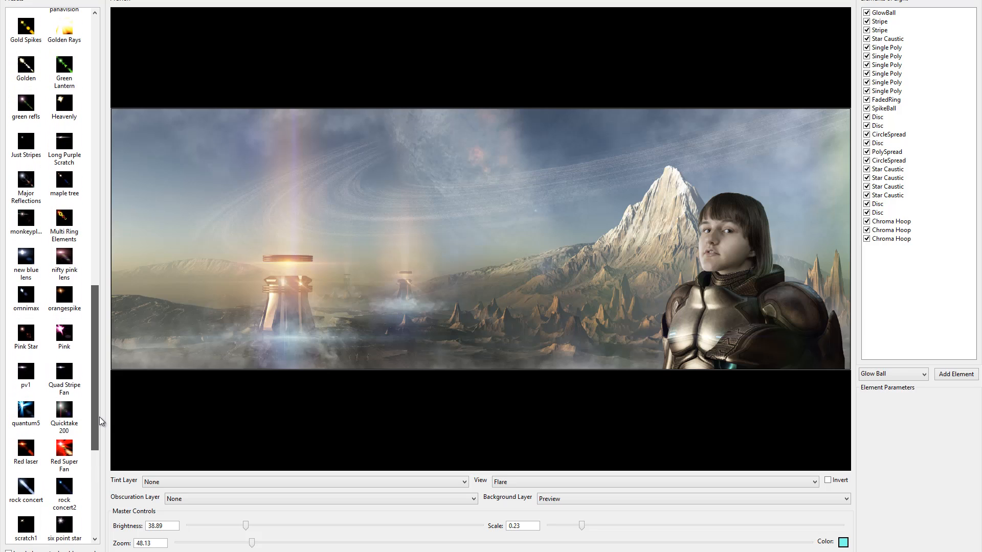
pyautogui.click(67, 372)
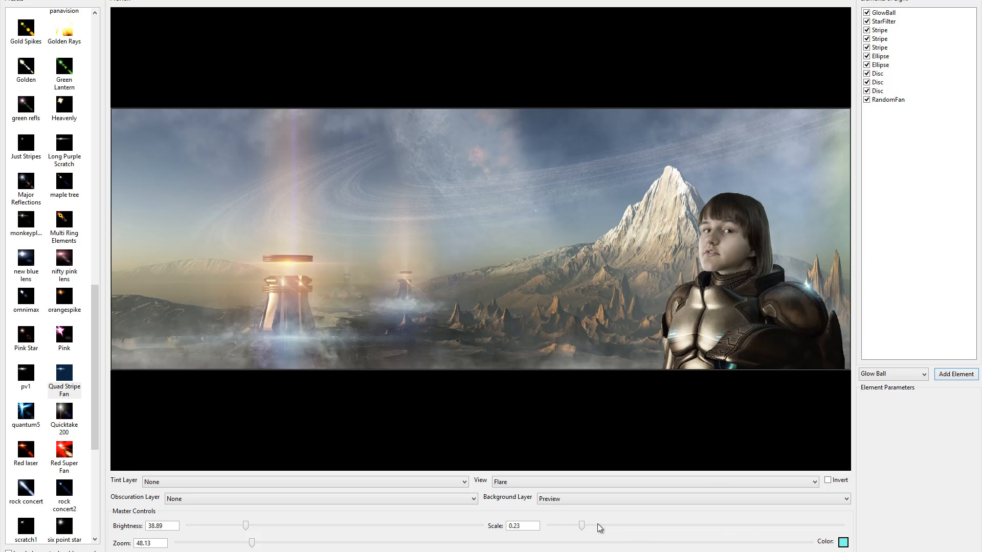
pyautogui.moveTo(245, 526); pyautogui.dragTo(211, 532)
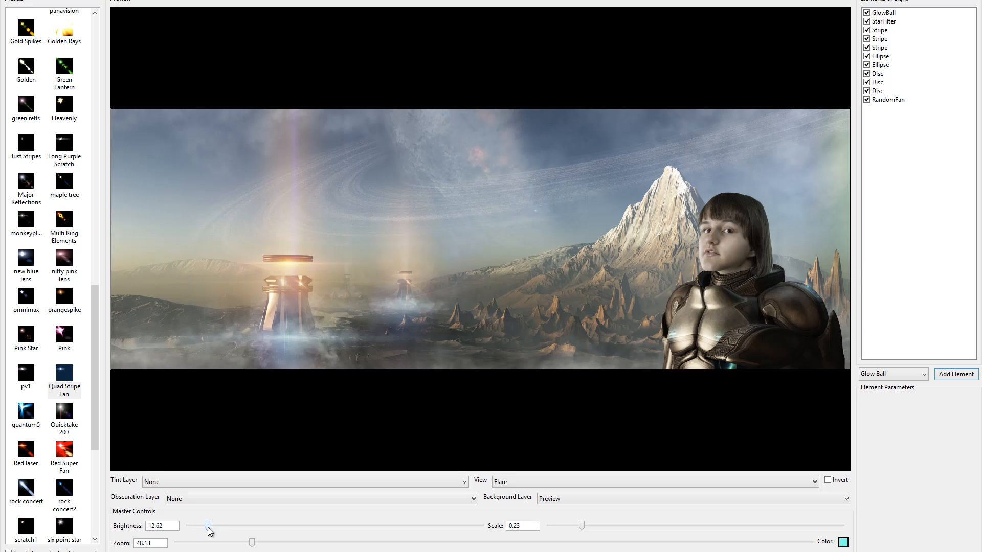
pyautogui.moveTo(602, 532)
pyautogui.mouseDown()
pyautogui.moveTo(677, 535)
pyautogui.moveTo(599, 535)
pyautogui.mouseUp()
pyautogui.moveTo(208, 527); pyautogui.dragTo(230, 530)
pyautogui.moveTo(761, 271); pyautogui.dragTo(719, 336)
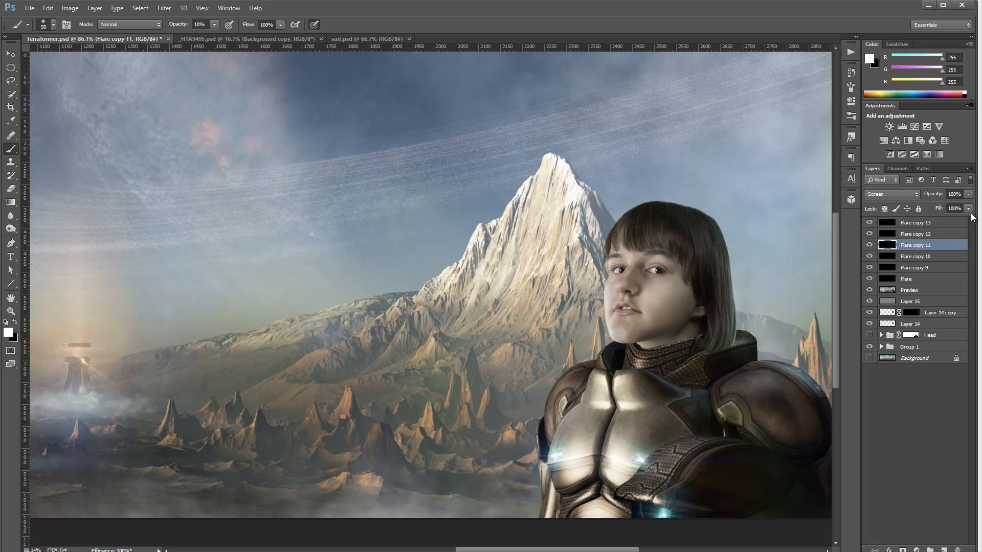
# Set the Flare copy 11 layer's fill to 25%
pyautogui.click(968, 209)
pyautogui.moveTo(969, 219); pyautogui.dragTo(918, 215)
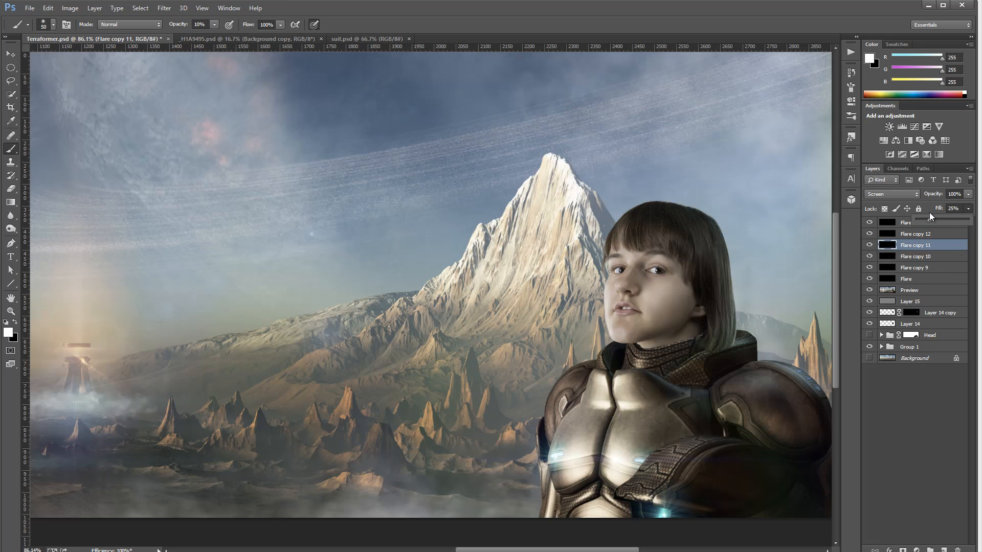
# Select the Flare layer and set its fill to 38%
pyautogui.click(920, 279)
pyautogui.click(968, 209)
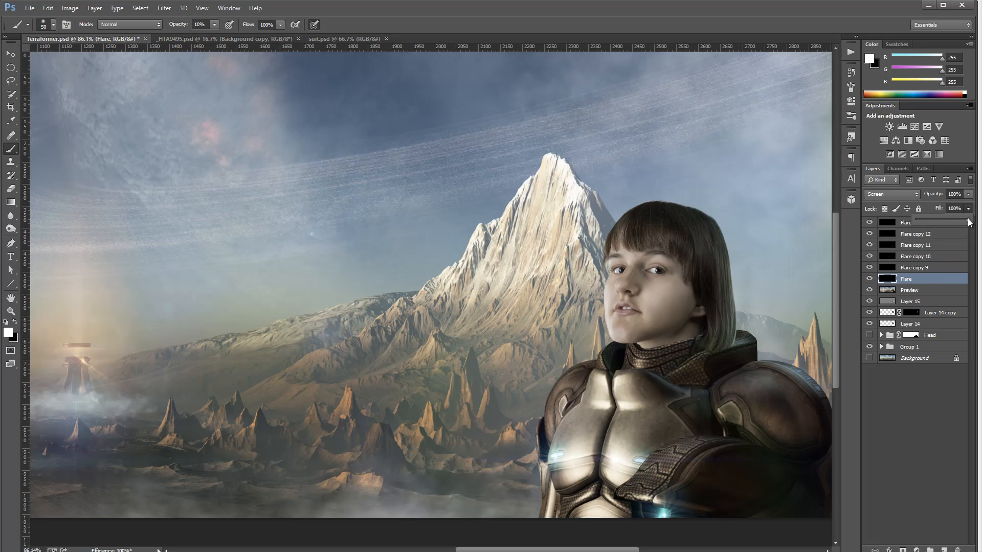
pyautogui.moveTo(969, 222); pyautogui.dragTo(923, 223)
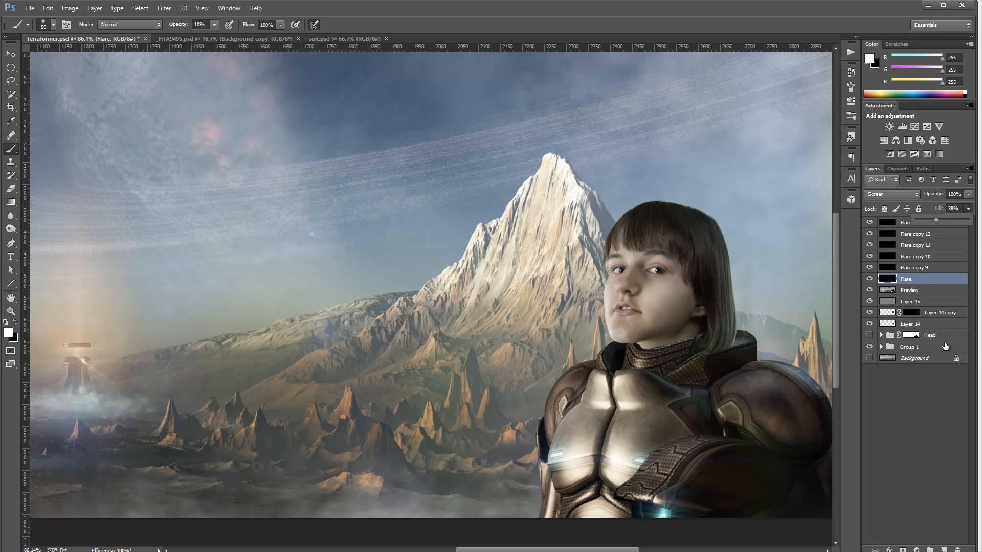
# Select the Flare copy 12 layer and open Knoll Light Factory on it
pyautogui.click(928, 248)
pyautogui.click(921, 245)
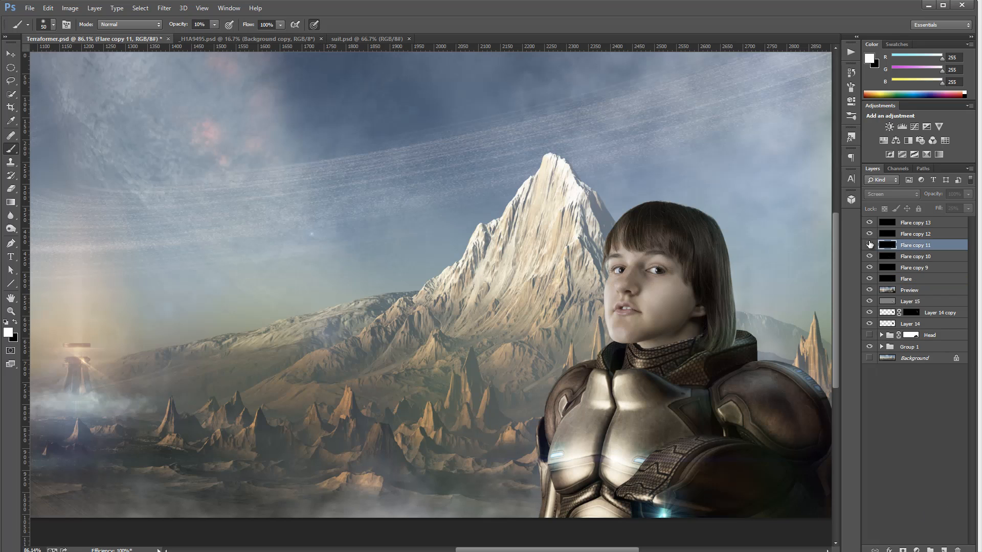
pyautogui.click(931, 238)
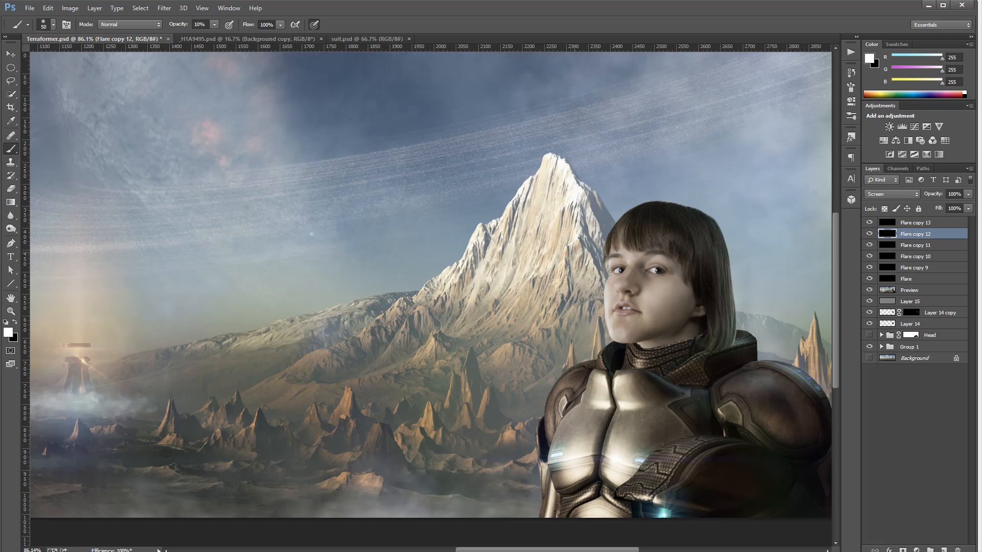
pyautogui.click(164, 8)
pyautogui.moveTo(236, 234)
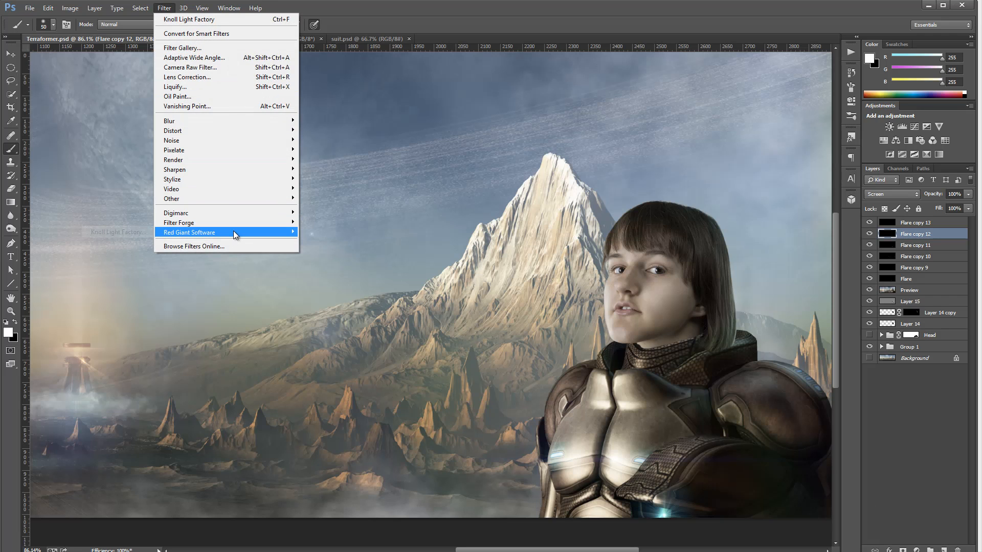
pyautogui.click(117, 232)
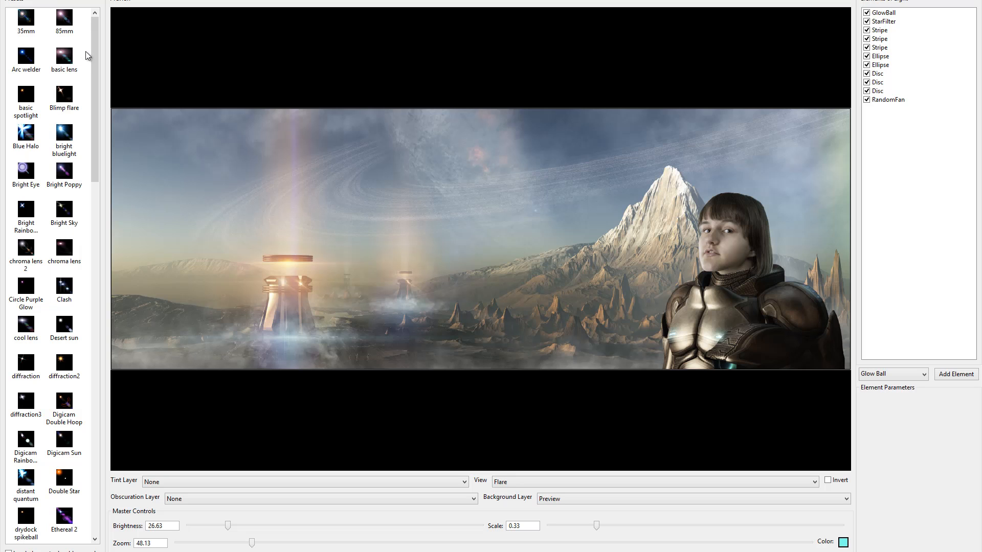
# Load the GAPLightLeak preset, raising its scale to 0.60 and brightness to about 81.62
pyautogui.scroll(-10, 77, 220)
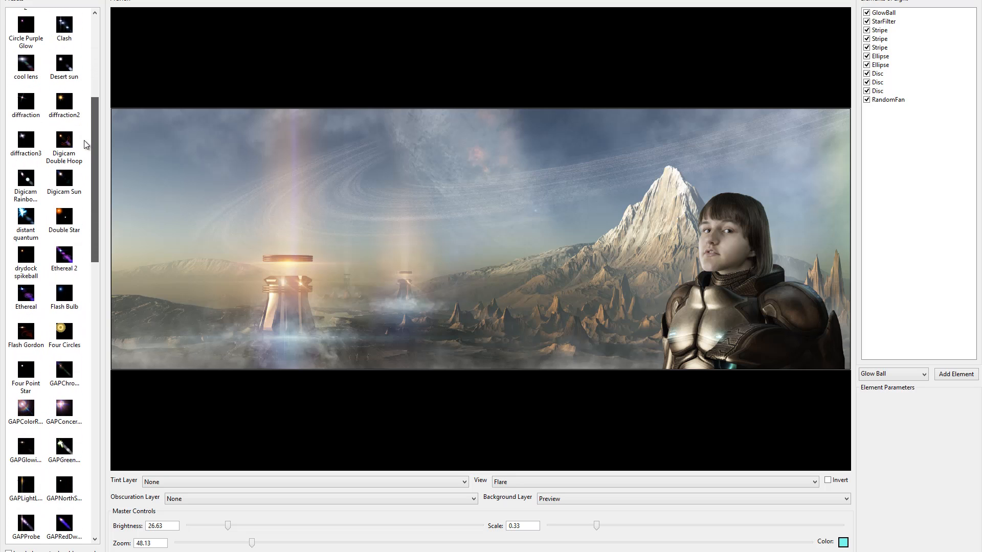
pyautogui.scroll(-3, 77, 220)
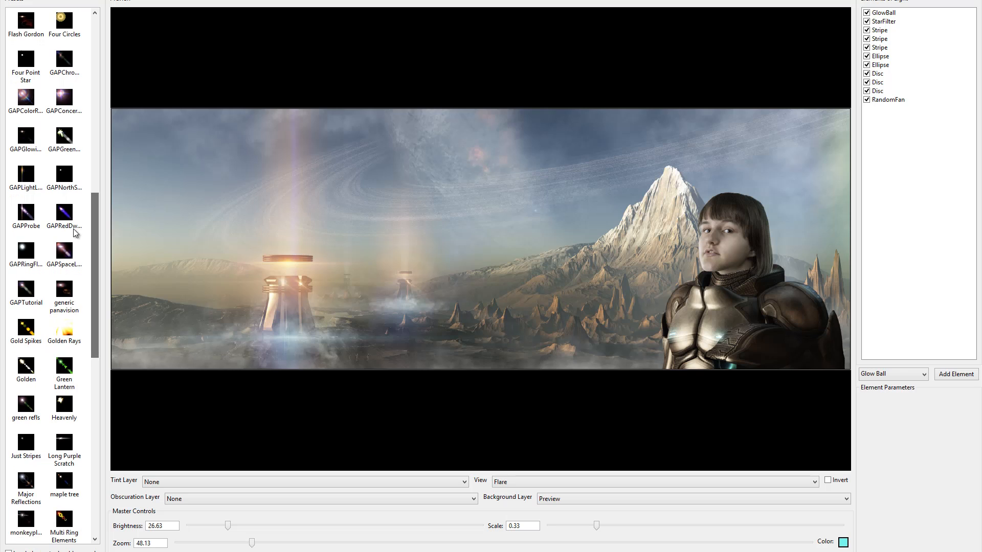
pyautogui.click(27, 184)
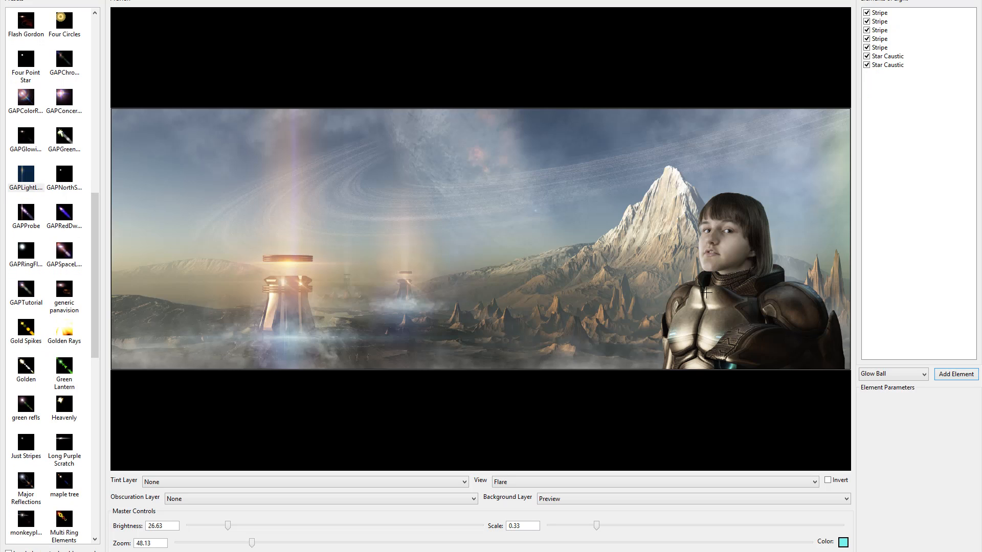
pyautogui.moveTo(597, 530); pyautogui.dragTo(637, 528)
pyautogui.moveTo(228, 530); pyautogui.dragTo(308, 529)
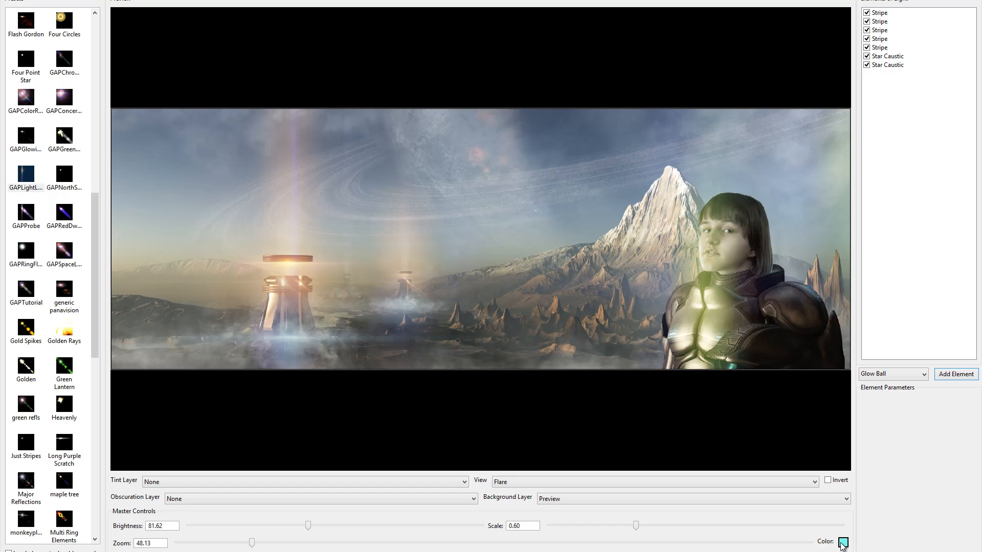
# Change the flare colour to a golden yellow sampled from the image
pyautogui.click(843, 542)
pyautogui.click(765, 231)
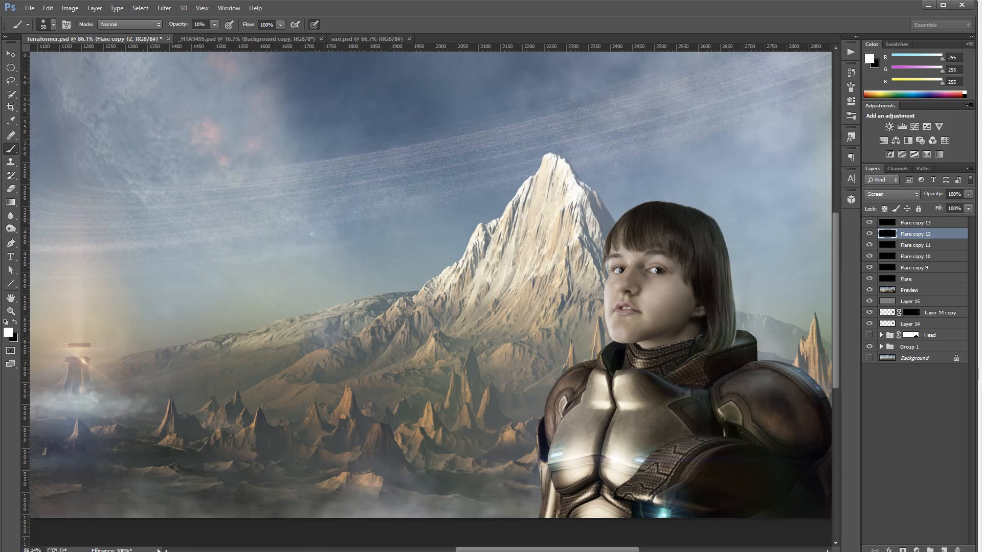
pyautogui.click(365, 532)
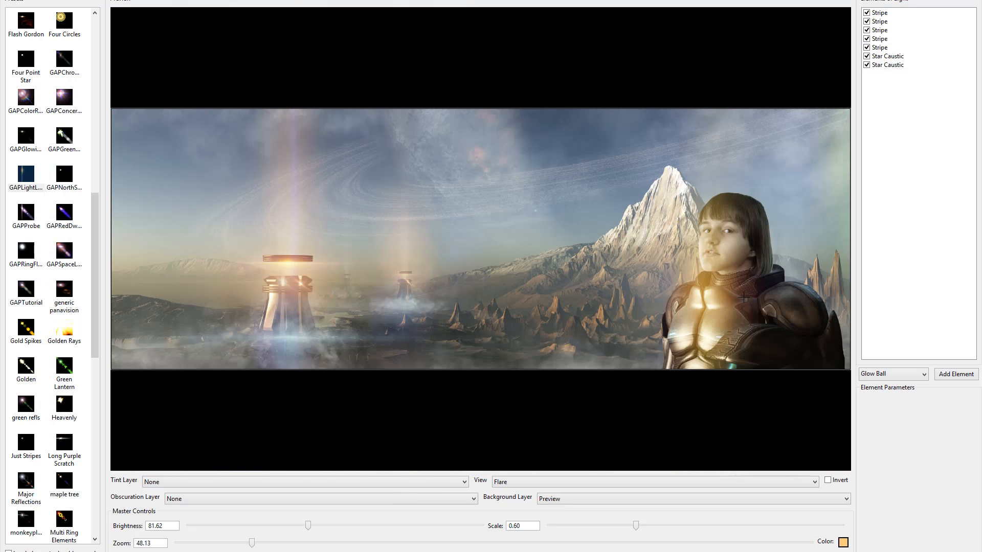
# Set brightness to about 106.83 and scale to 0.43, place the flare on the right shoulder, and apply it
pyautogui.moveTo(743, 297); pyautogui.dragTo(704, 282)
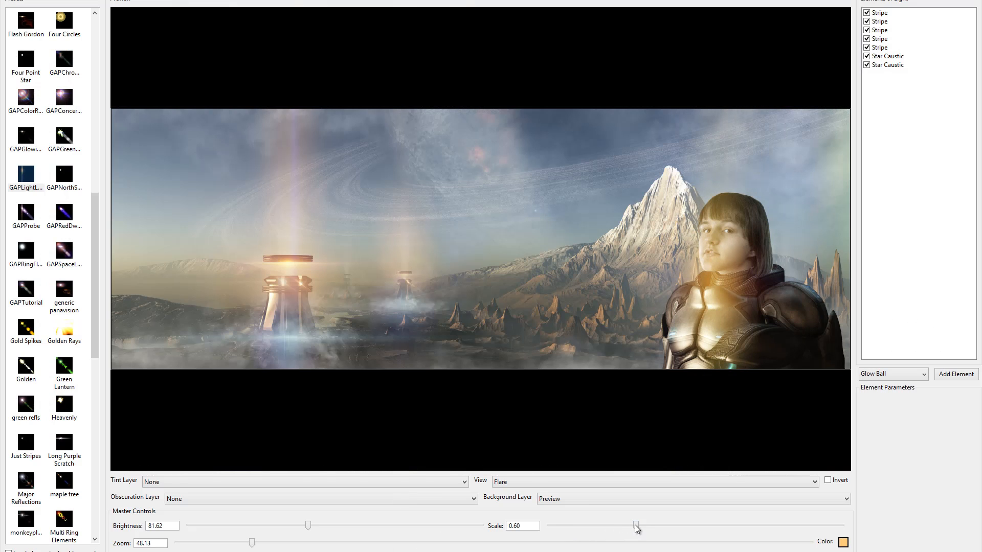
pyautogui.moveTo(636, 529); pyautogui.dragTo(583, 528)
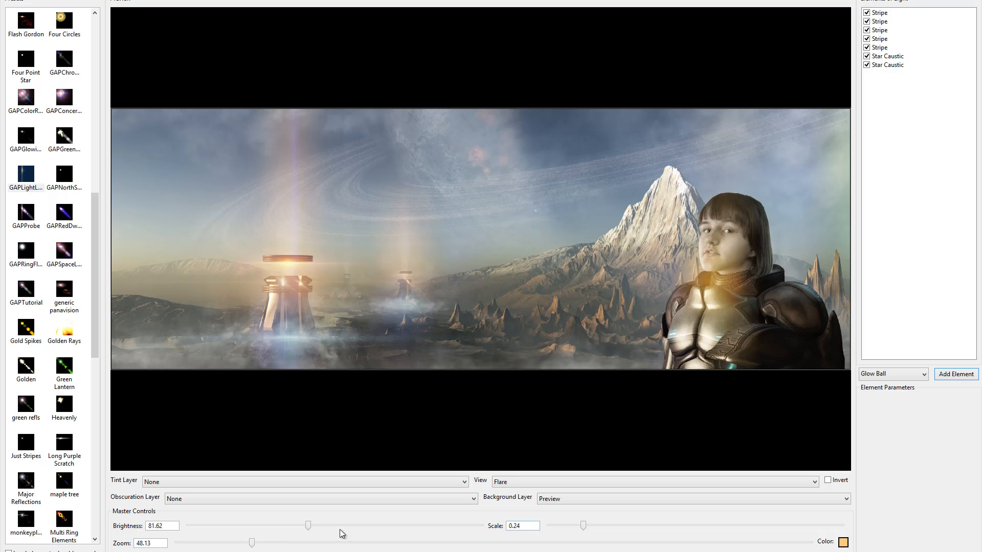
pyautogui.click(305, 526)
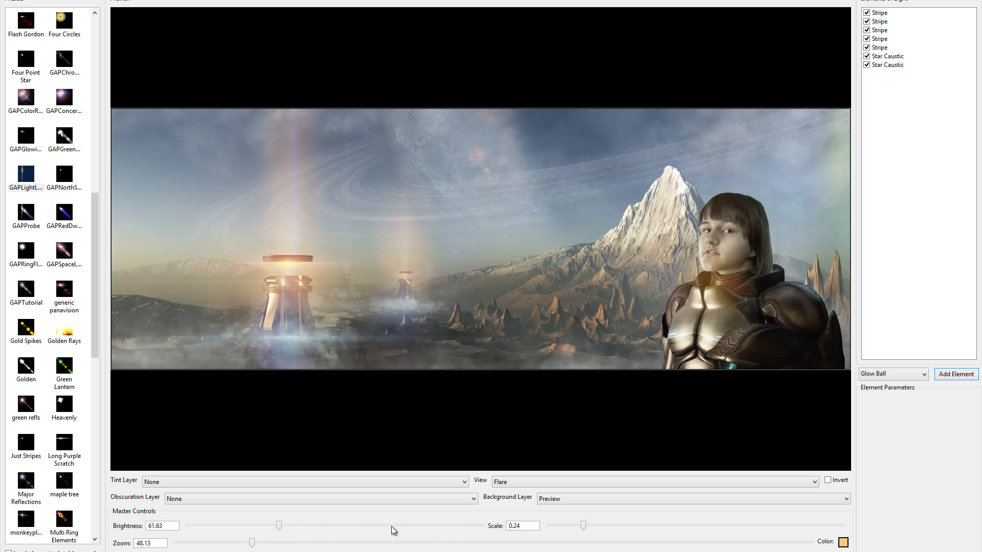
pyautogui.moveTo(278, 526); pyautogui.dragTo(344, 527)
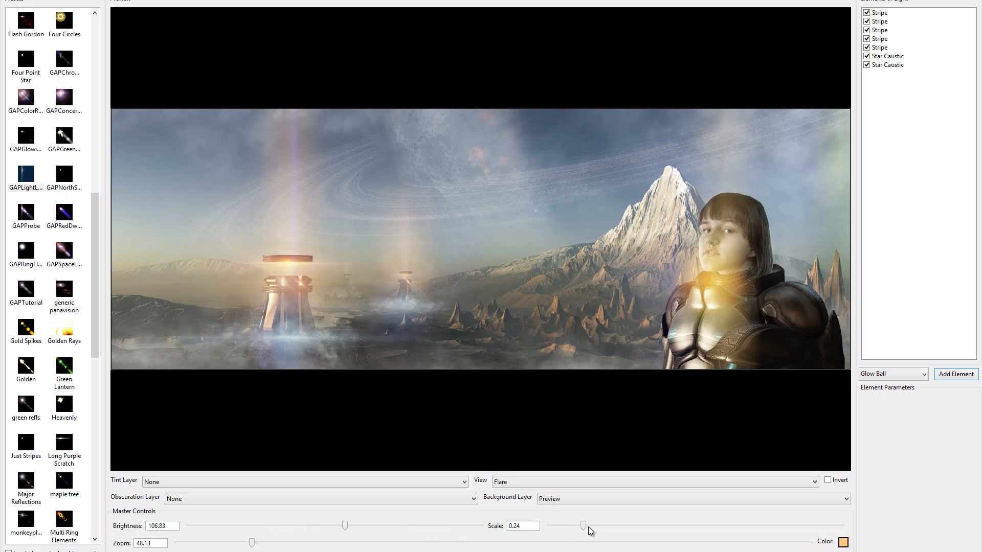
pyautogui.moveTo(590, 531); pyautogui.dragTo(613, 528)
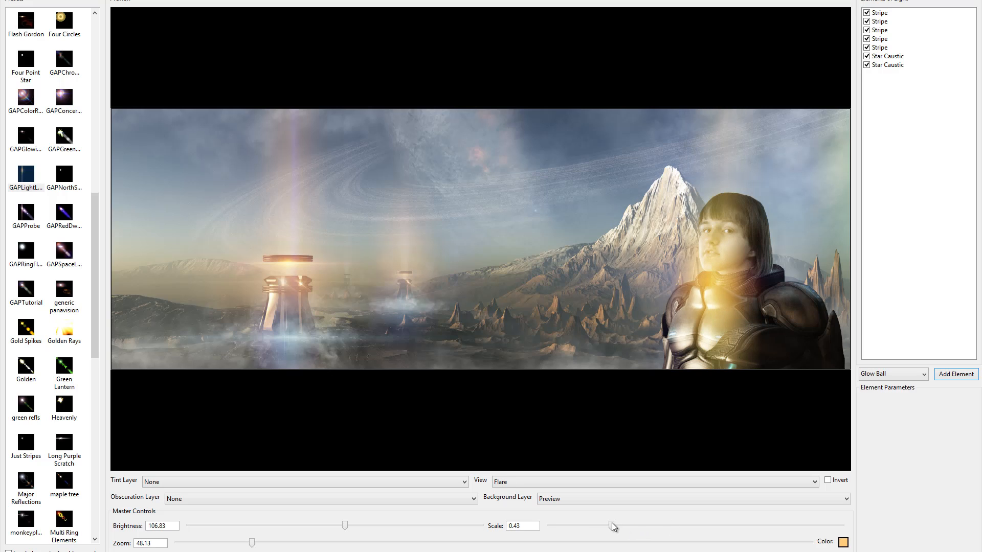
pyautogui.moveTo(735, 293); pyautogui.dragTo(794, 289)
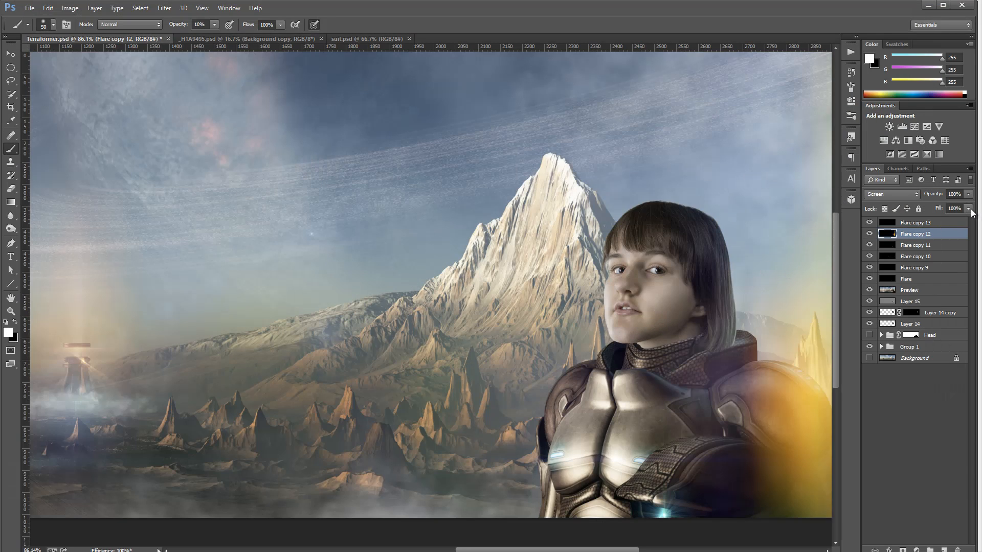
# Set the Flare copy 12 layer's fill to 30% and select the Flare copy 13 layer
pyautogui.click(969, 208)
pyautogui.moveTo(921, 220); pyautogui.dragTo(929, 219)
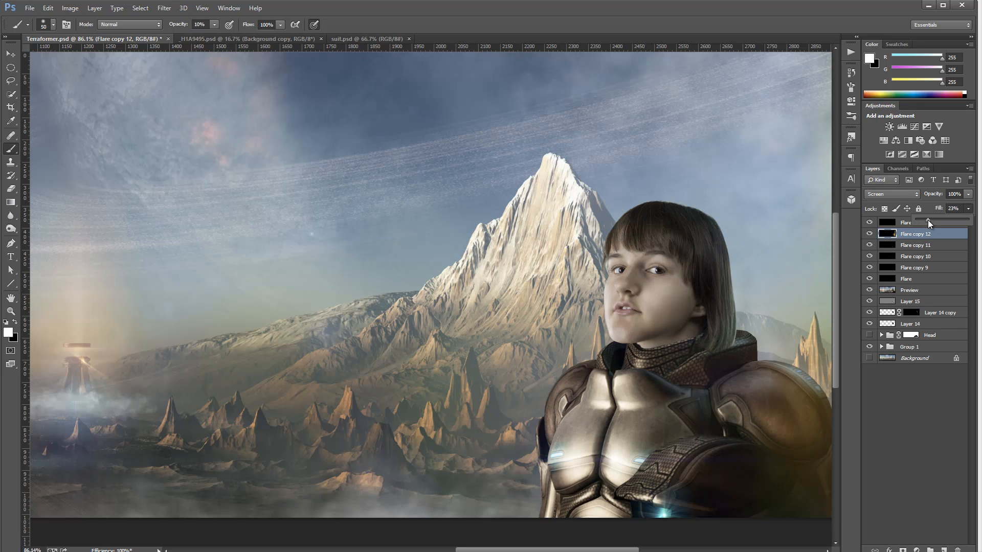
pyautogui.moveTo(928, 220); pyautogui.dragTo(930, 222)
pyautogui.moveTo(931, 223); pyautogui.dragTo(931, 221)
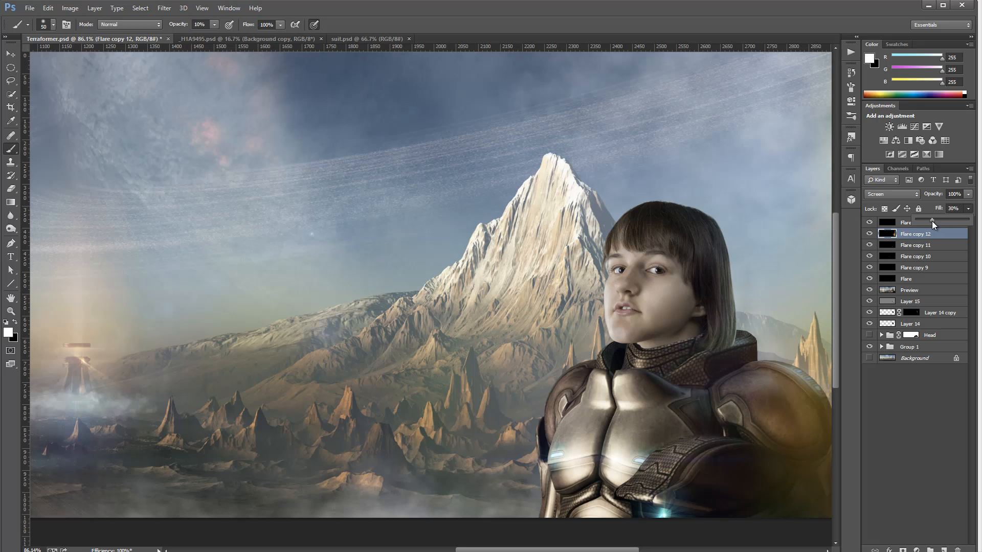
pyautogui.click(920, 222)
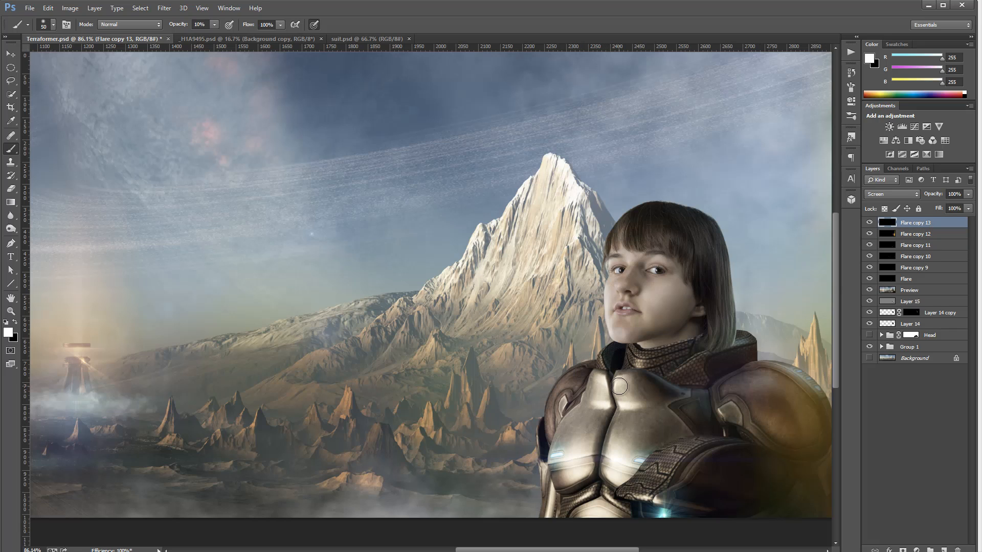
# Apply a Knoll Light Factory GAPNorthS… flare to the centre of the chest armour, lowering its brightness and scale
pyautogui.click(164, 7)
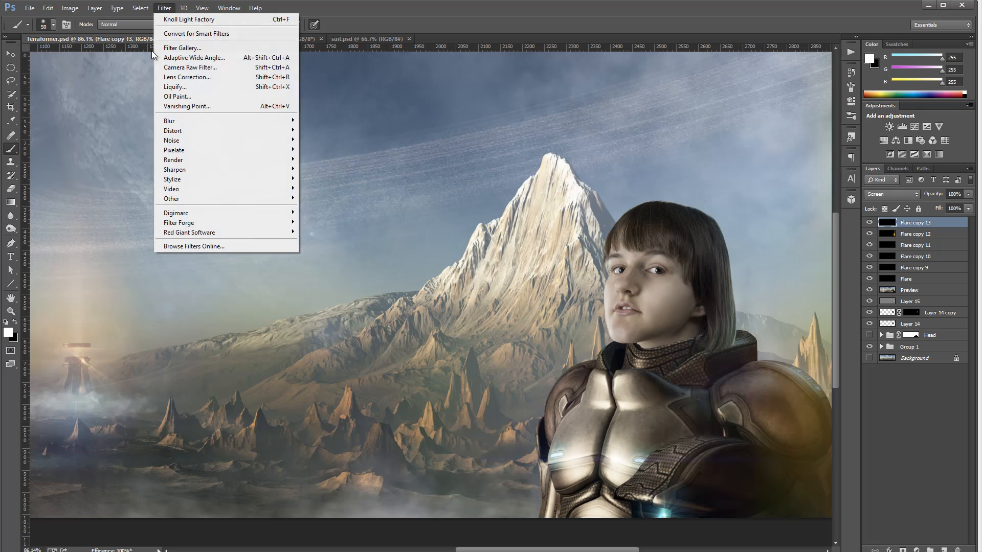
pyautogui.moveTo(204, 232)
pyautogui.click(151, 233)
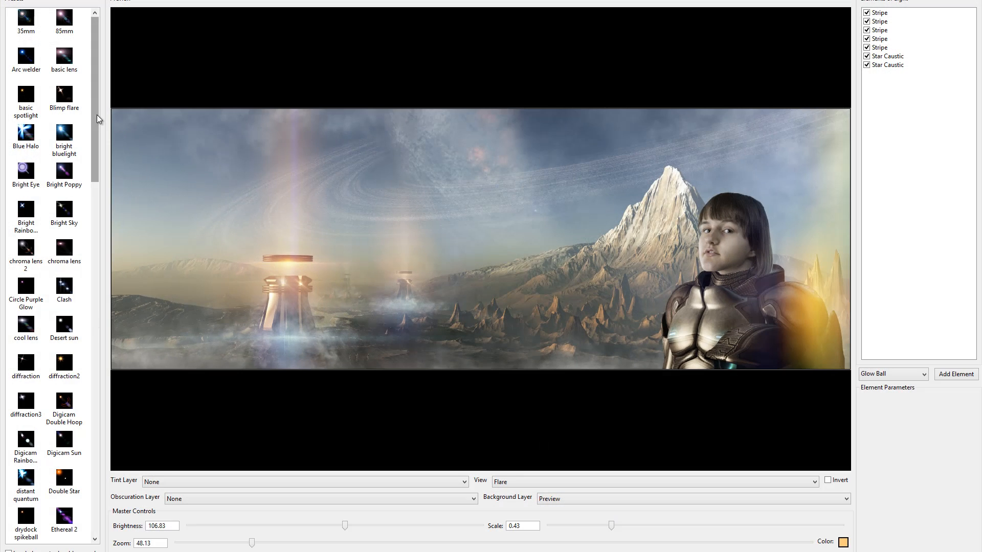
pyautogui.moveTo(96, 123); pyautogui.dragTo(95, 296)
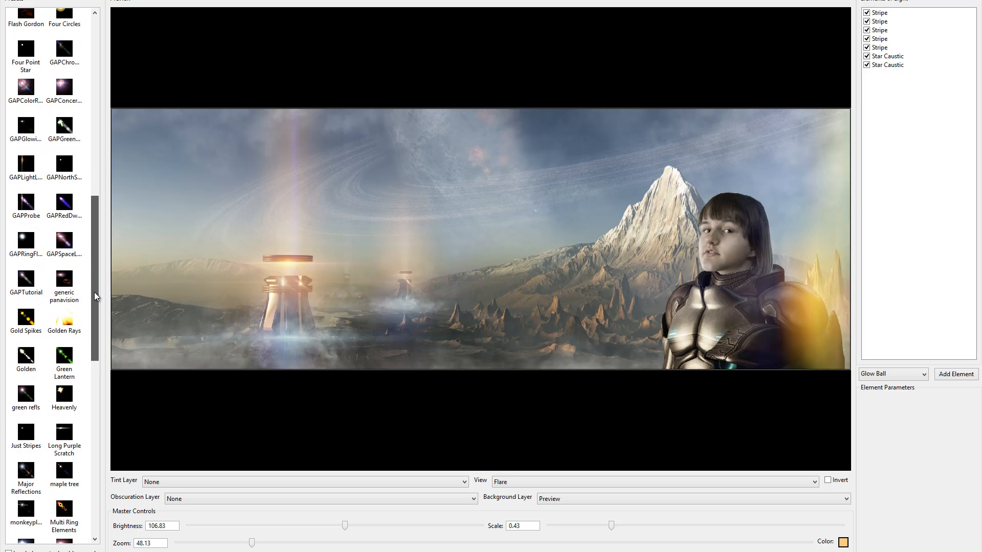
pyautogui.click(64, 163)
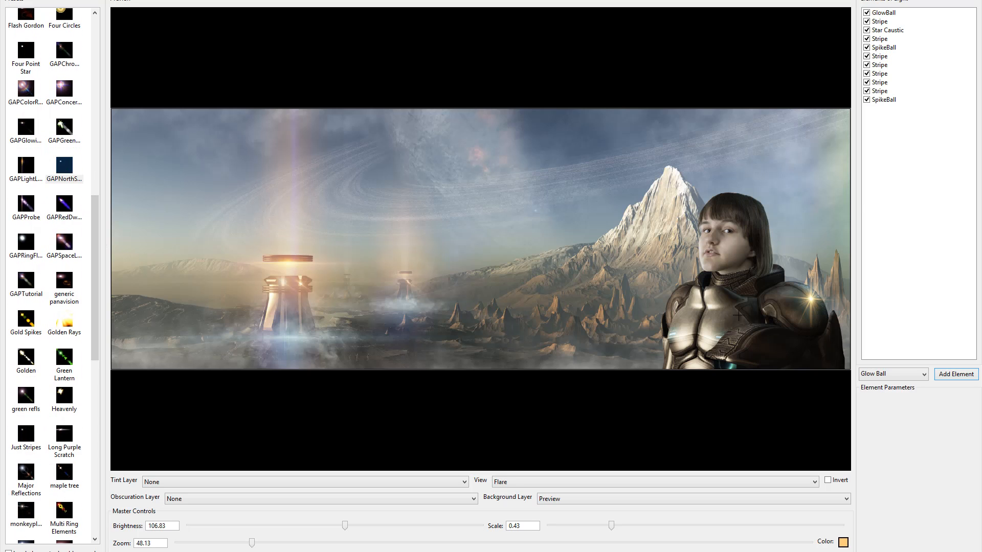
pyautogui.moveTo(709, 289); pyautogui.dragTo(707, 305)
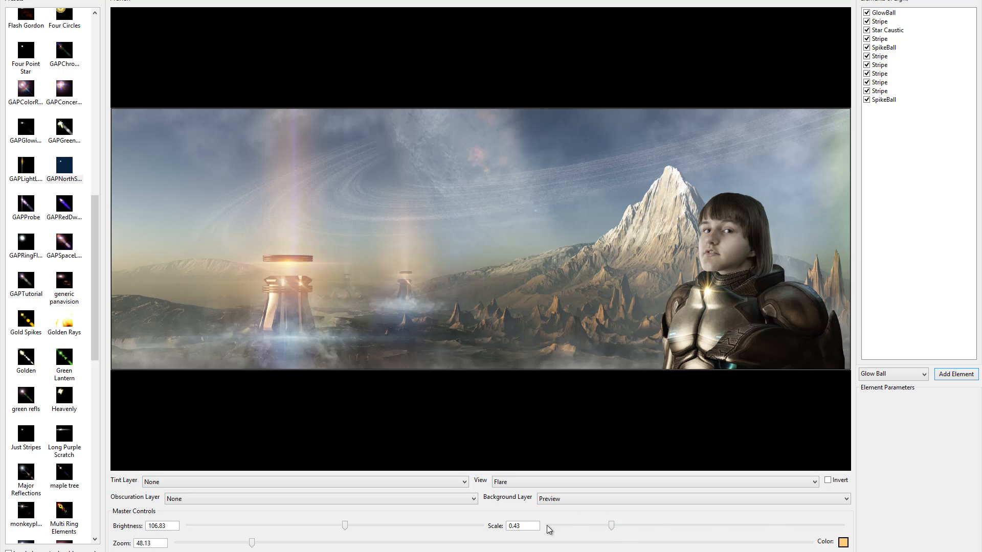
pyautogui.moveTo(346, 521); pyautogui.dragTo(283, 529)
pyautogui.moveTo(621, 529)
pyautogui.mouseDown()
pyautogui.moveTo(674, 530)
pyautogui.moveTo(614, 533)
pyautogui.mouseUp()
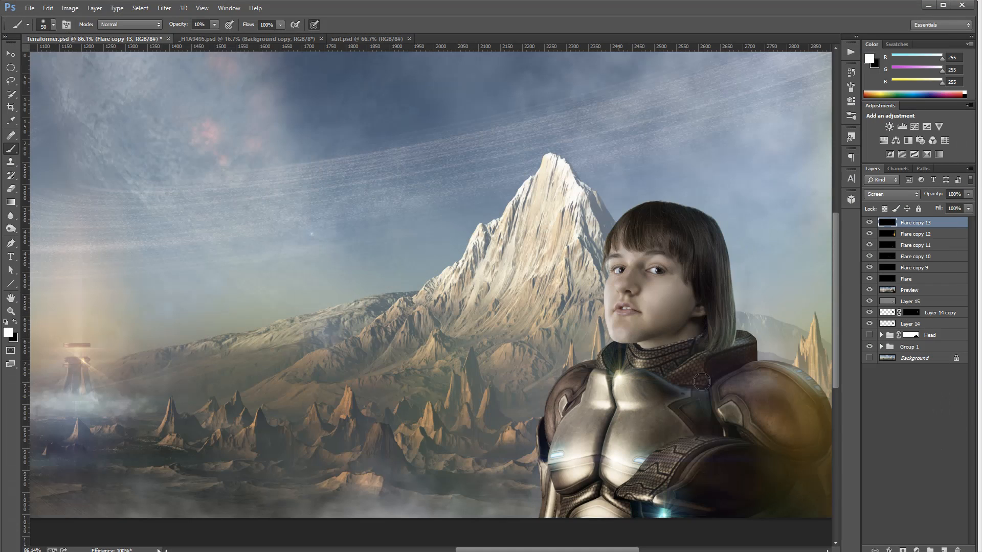
# Set the Flare copy 13 layer's fill to 87%, then group all the Flare layers into a group named FlareSuit
pyautogui.click(968, 209)
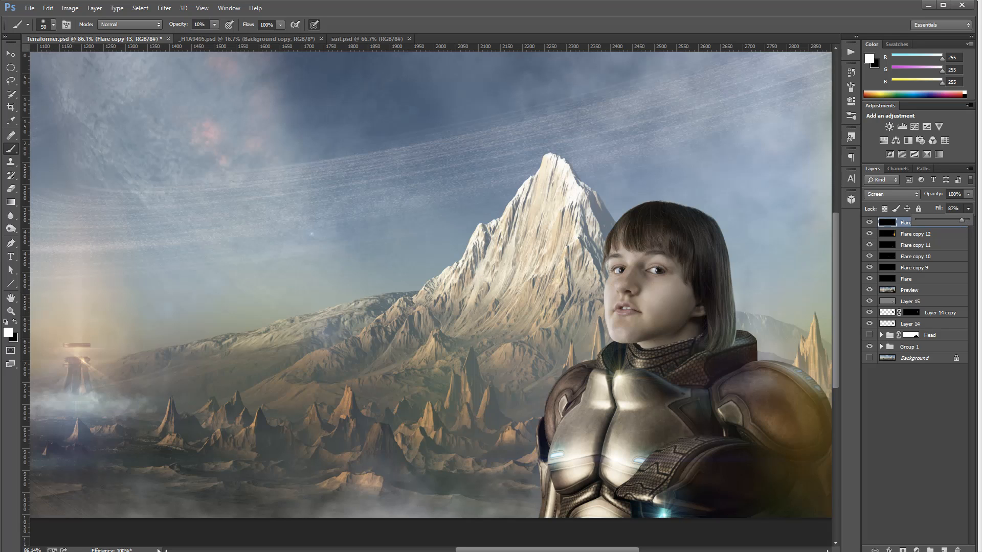
pyautogui.click(10, 54)
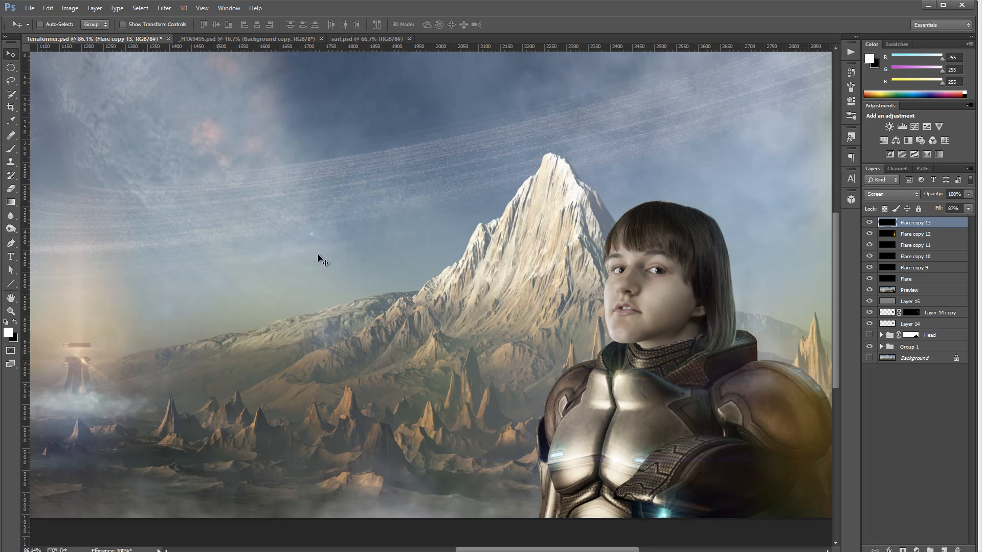
pyautogui.scroll(-3, 424, 297)
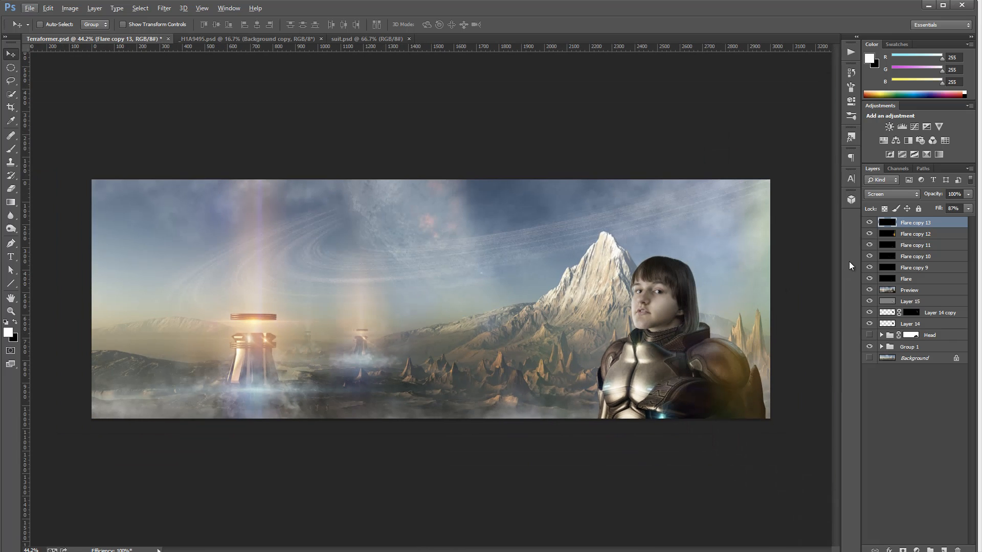
pyautogui.keyDown('shift'); pyautogui.click(938, 284); pyautogui.keyUp('shift')
pyautogui.hotkey('ctrl', 'g')
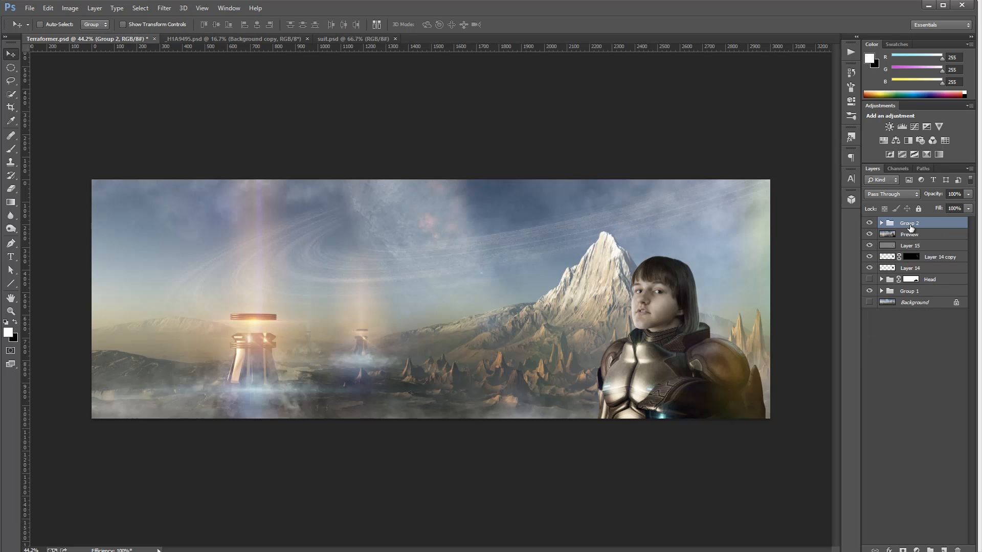
pyautogui.doubleClick(910, 226)
pyautogui.write('FlareSuit')
pyautogui.press('Return')
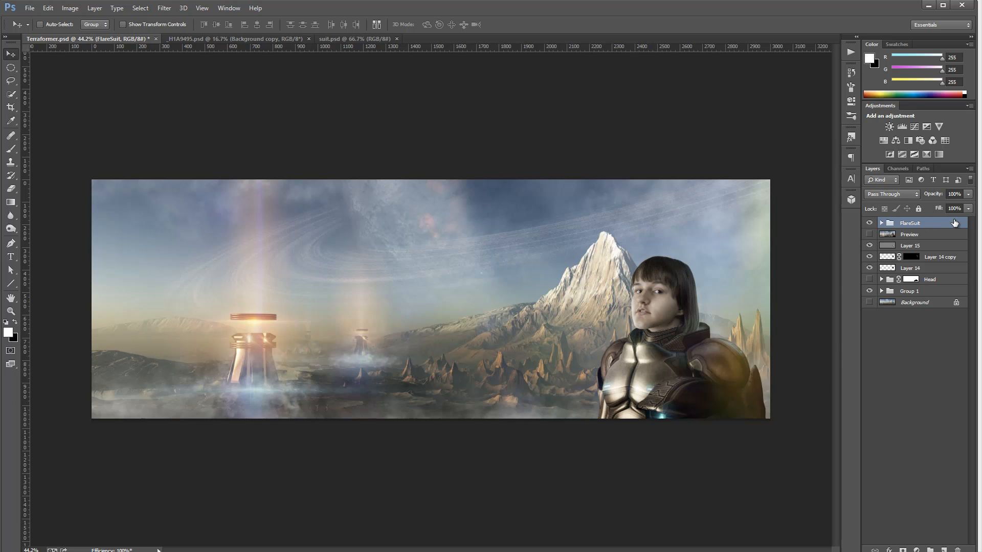
# Stamp all visible layers into a new layer and revert the history to the Stamp Visible state, discarding the Burn Tool strokes
pyautogui.hotkey('ctrl', 'shift', 'alt', 'e')
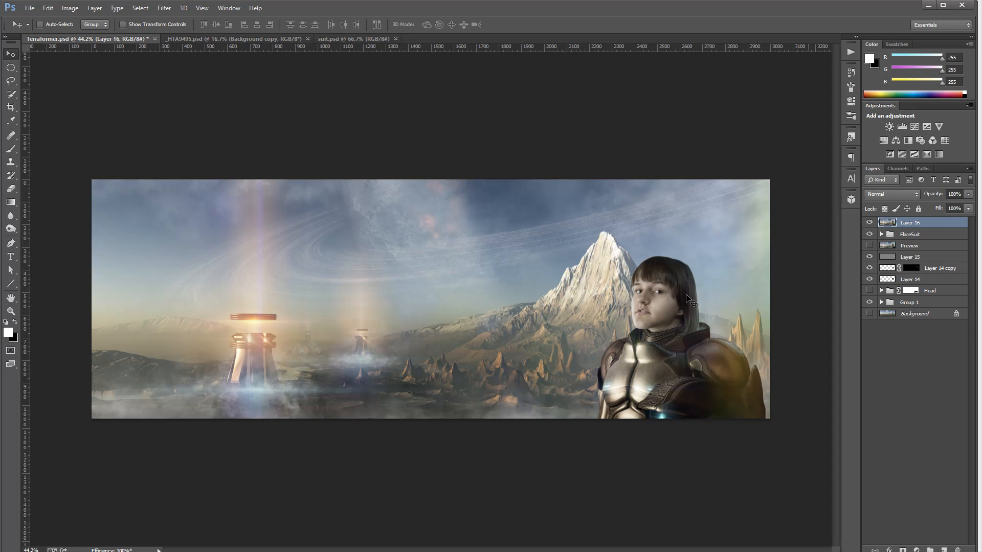
pyautogui.scroll(6, 659, 259)
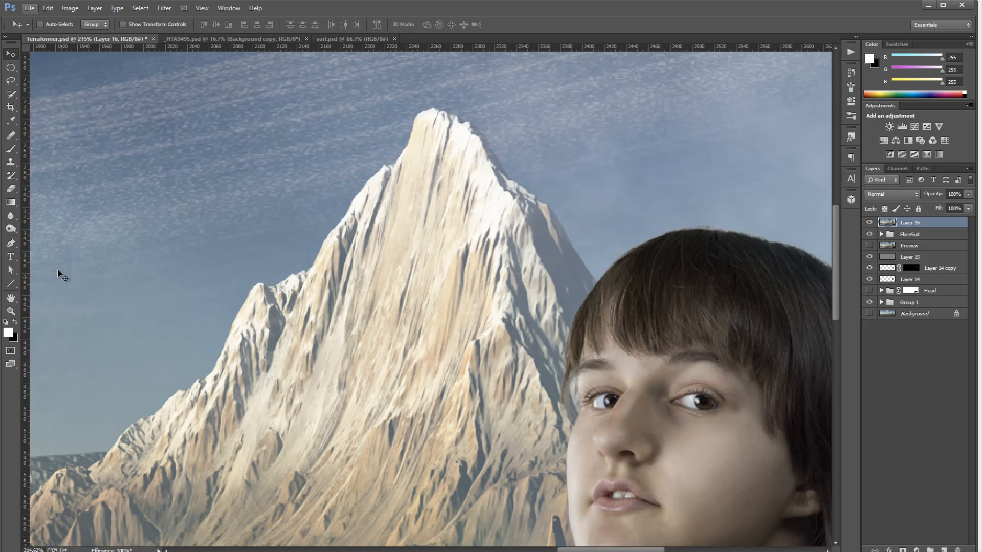
pyautogui.click(13, 232)
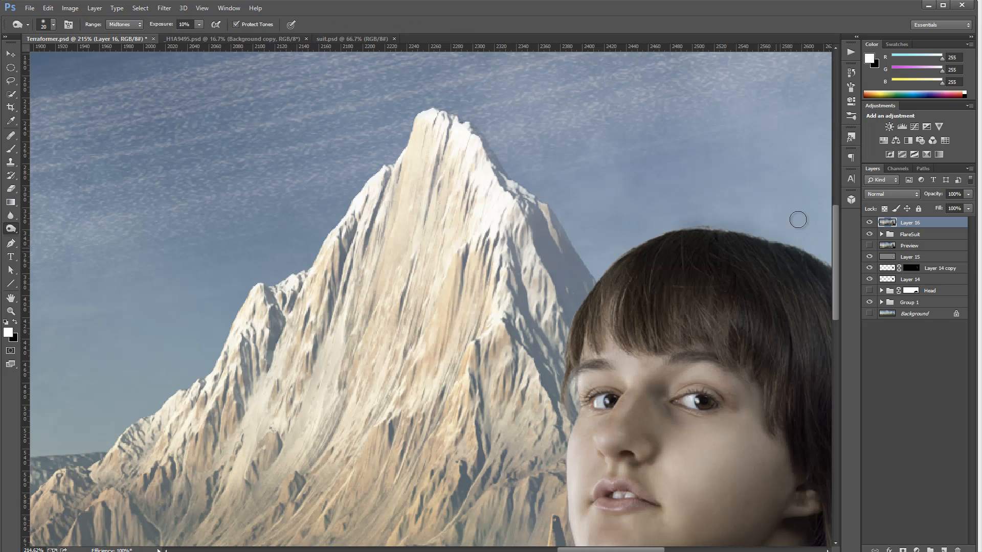
pyautogui.click(846, 72)
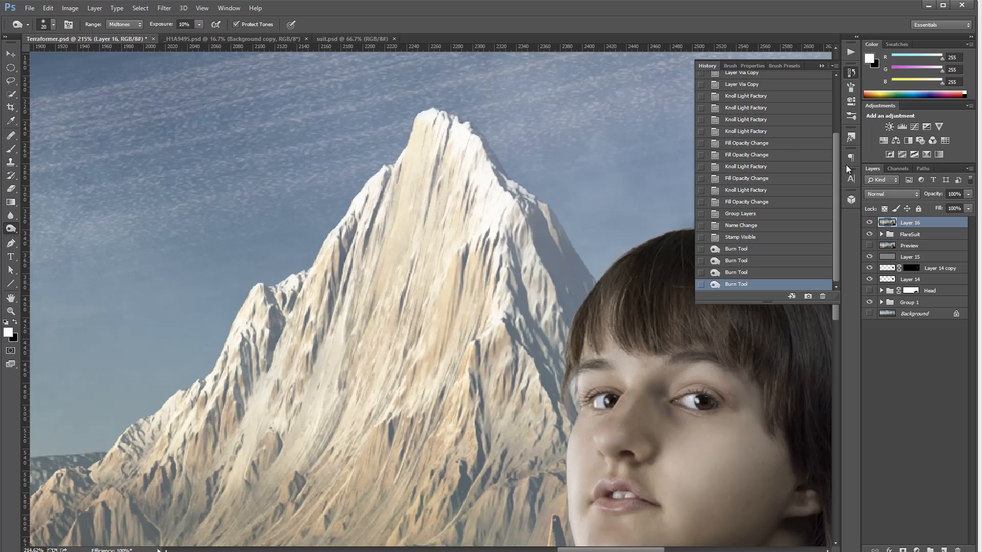
pyautogui.click(770, 237)
pyautogui.click(851, 73)
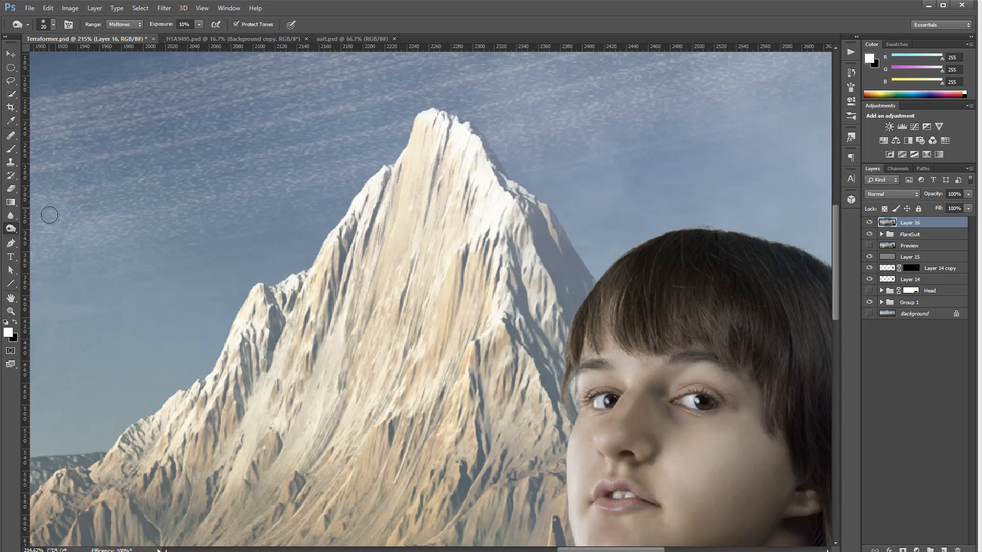
# Blur the top edge of the hair with the Blur tool at 60% strength and a 10 px brush
pyautogui.click(11, 215)
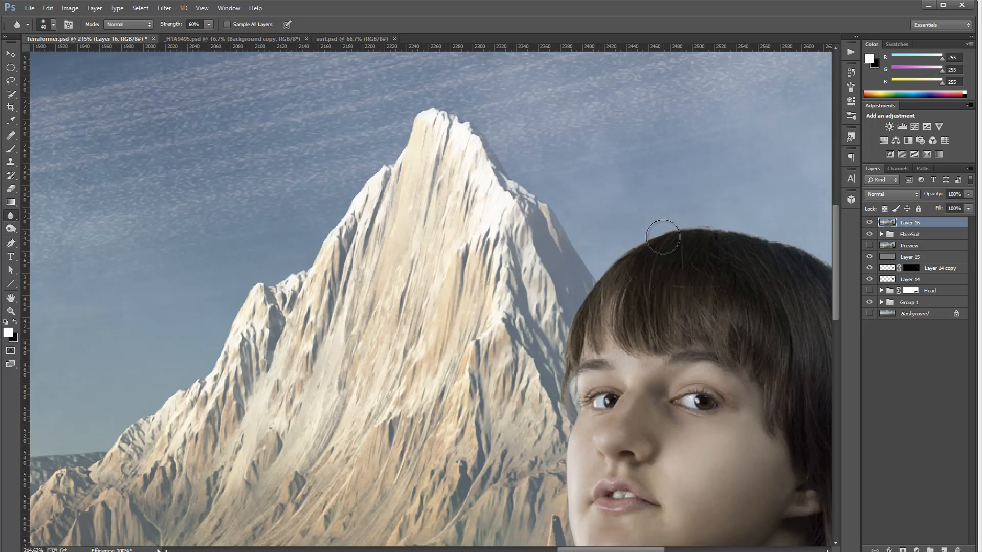
pyautogui.scroll(6, 663, 237)
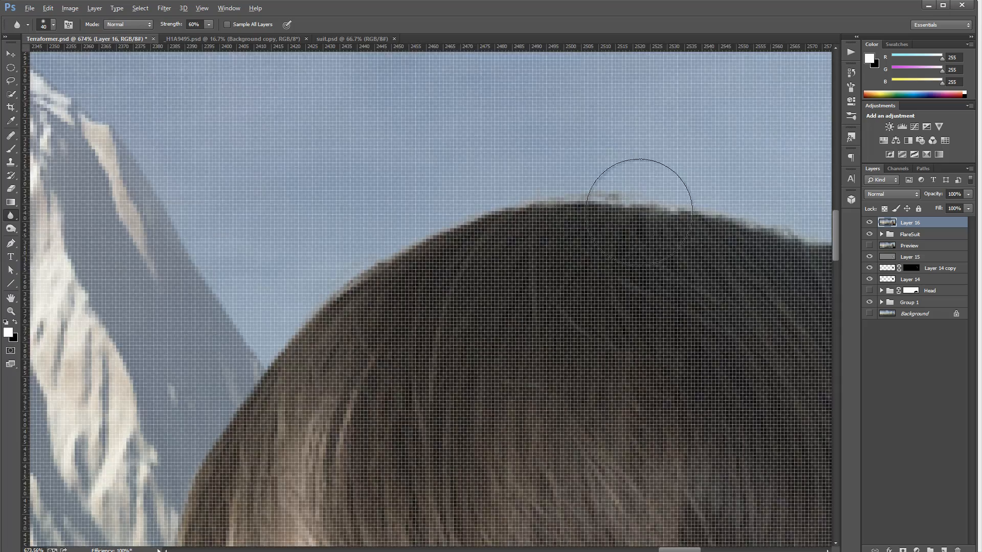
pyautogui.scroll(-3, 639, 212)
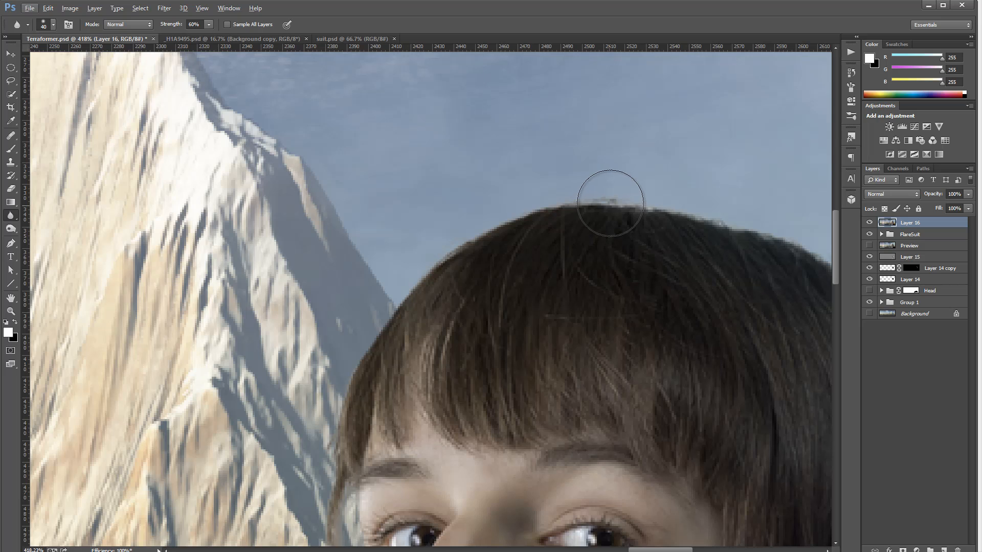
pyautogui.press('[')
pyautogui.press('[')
pyautogui.press('[')
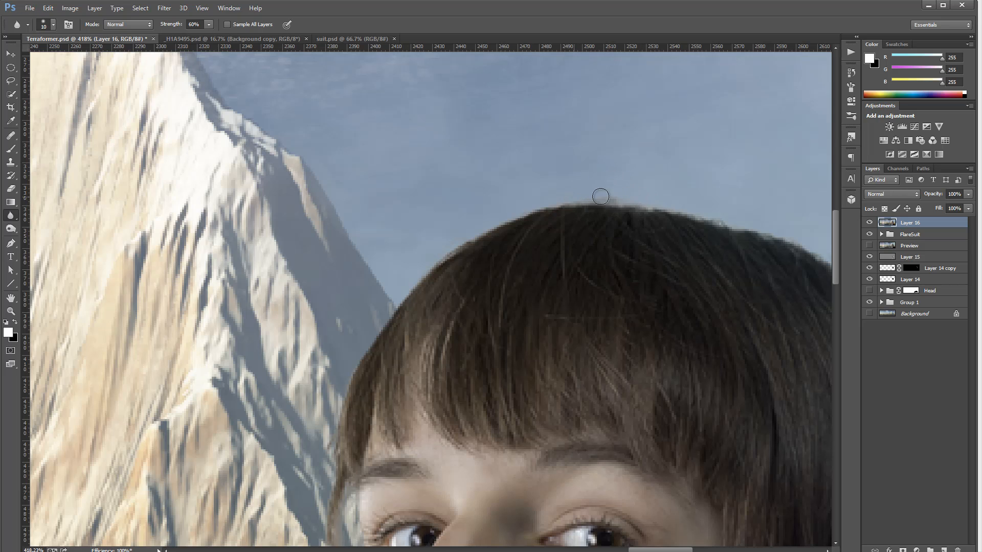
pyautogui.moveTo(601, 196)
pyautogui.mouseDown()
pyautogui.moveTo(745, 222)
pyautogui.moveTo(813, 248)
pyautogui.mouseUp()
# Lower the blur strength to 30% and soften the upper outline of the hair
pyautogui.press('3')
pyautogui.moveTo(674, 217); pyautogui.dragTo(343, 178)
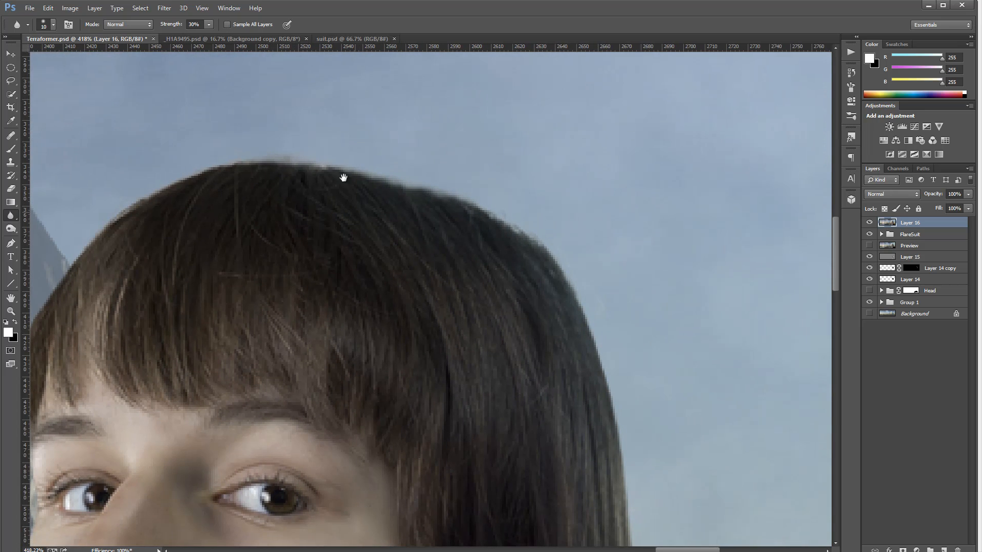
pyautogui.moveTo(463, 197)
pyautogui.mouseDown()
pyautogui.moveTo(569, 267)
pyautogui.moveTo(622, 410)
pyautogui.moveTo(625, 353)
pyautogui.mouseUp()
pyautogui.scroll(-5, 622, 379)
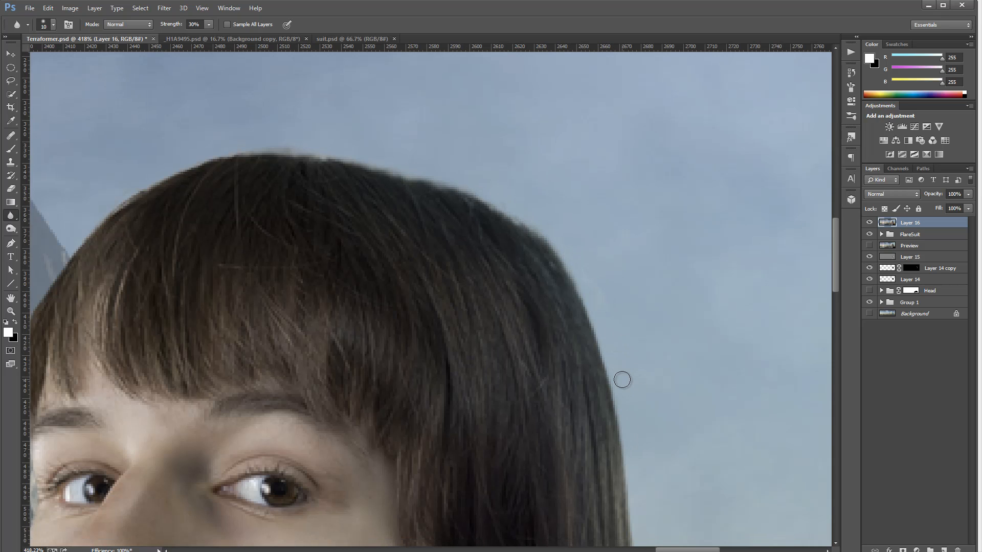
pyautogui.scroll(-8, 651, 432)
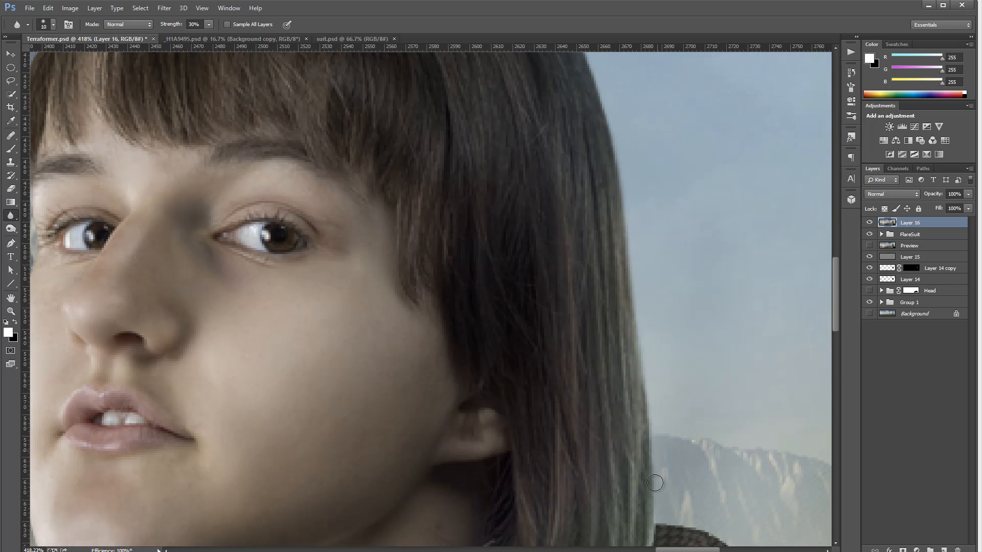
# Soften the outline of the right shoulder armour against the background with the Blur tool
pyautogui.moveTo(699, 389); pyautogui.dragTo(526, 200)
pyautogui.moveTo(471, 220)
pyautogui.mouseDown()
pyautogui.moveTo(518, 254)
pyautogui.moveTo(530, 363)
pyautogui.moveTo(518, 357)
pyautogui.moveTo(657, 367)
pyautogui.moveTo(741, 406)
pyautogui.moveTo(724, 387)
pyautogui.moveTo(772, 428)
pyautogui.mouseUp()
pyautogui.moveTo(754, 394)
pyautogui.mouseDown()
pyautogui.moveTo(540, 207)
pyautogui.moveTo(562, 255)
pyautogui.moveTo(557, 233)
pyautogui.moveTo(526, 208)
pyautogui.moveTo(606, 295)
pyautogui.moveTo(647, 388)
pyautogui.moveTo(635, 386)
pyautogui.mouseUp()
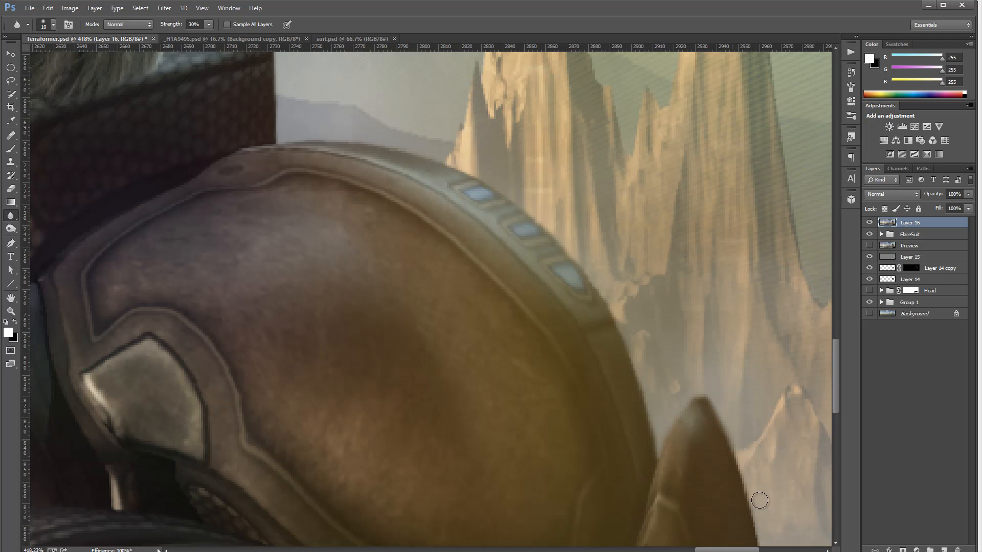
pyautogui.moveTo(758, 500); pyautogui.dragTo(707, 198)
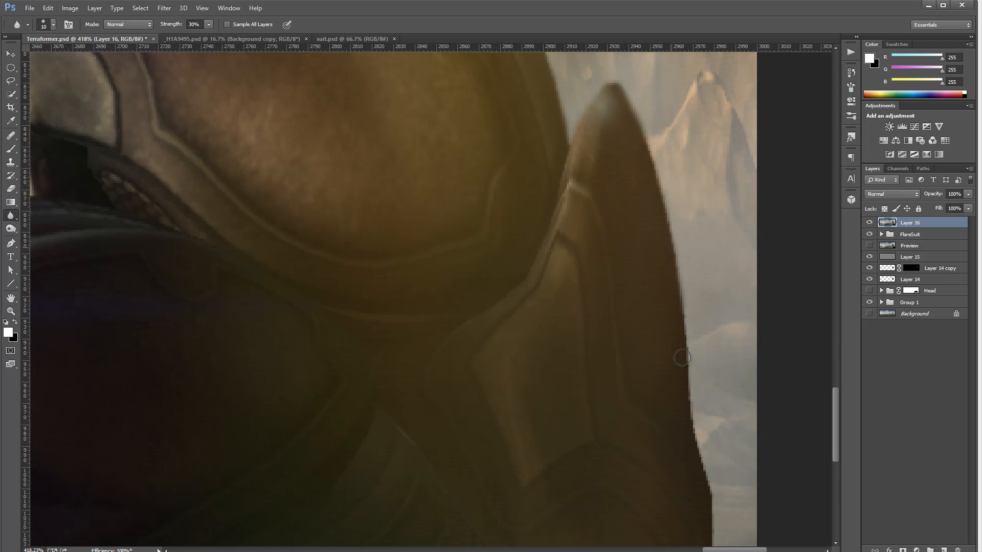
pyautogui.moveTo(711, 450); pyautogui.dragTo(695, 294)
# Soften the left edge of the chest armour against the background with the Blur tool
pyautogui.moveTo(67, 260)
pyautogui.mouseDown()
pyautogui.moveTo(495, 335)
pyautogui.moveTo(603, 337)
pyautogui.mouseUp()
pyautogui.moveTo(173, 211); pyautogui.dragTo(616, 320)
pyautogui.moveTo(292, 384); pyautogui.dragTo(544, 373)
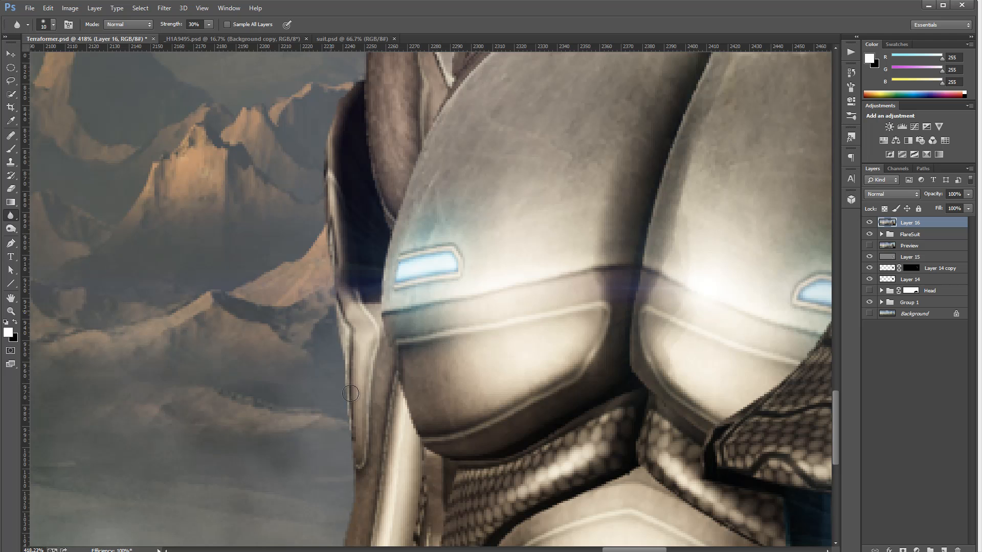
pyautogui.moveTo(351, 394); pyautogui.dragTo(346, 402)
pyautogui.moveTo(454, 424); pyautogui.dragTo(456, 258)
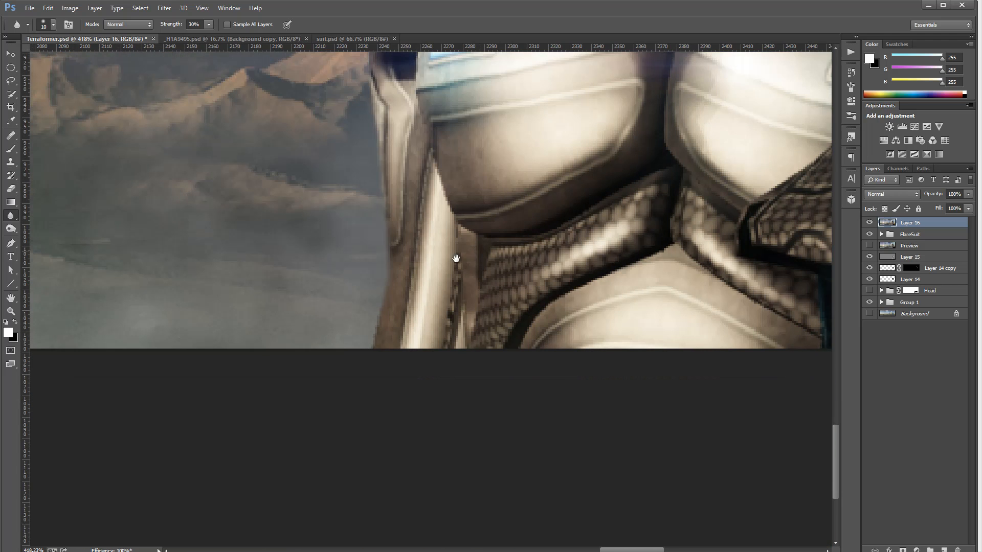
pyautogui.moveTo(455, 134); pyautogui.dragTo(463, 444)
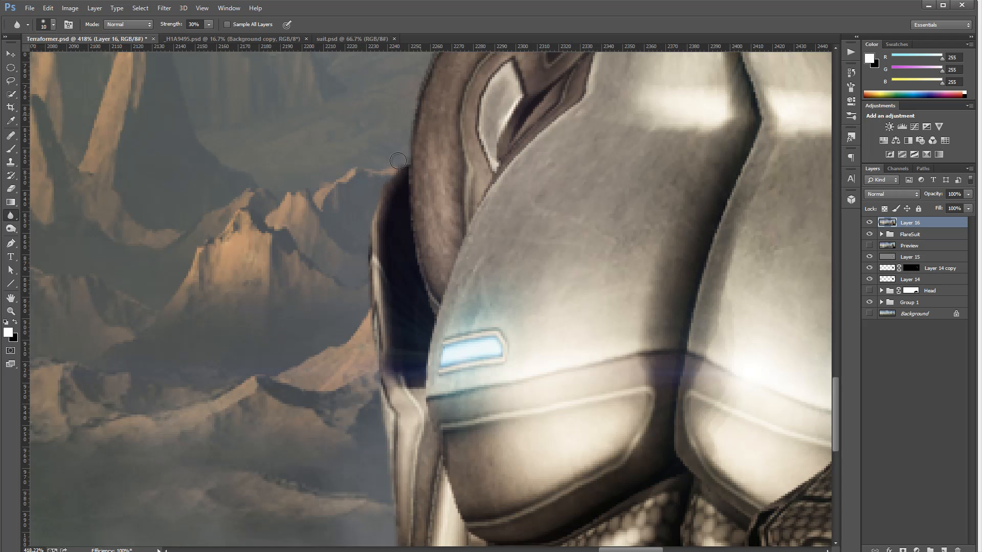
pyautogui.moveTo(433, 95); pyautogui.dragTo(370, 392)
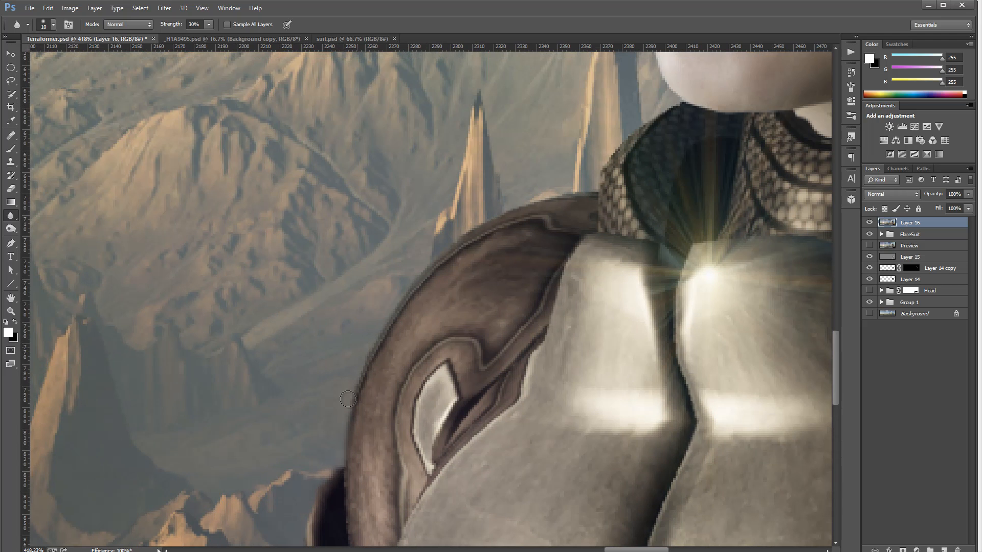
# Soften the left outline of the face and hair with the Blur tool
pyautogui.moveTo(551, 191); pyautogui.dragTo(464, 228)
pyautogui.moveTo(733, 122); pyautogui.dragTo(588, 396)
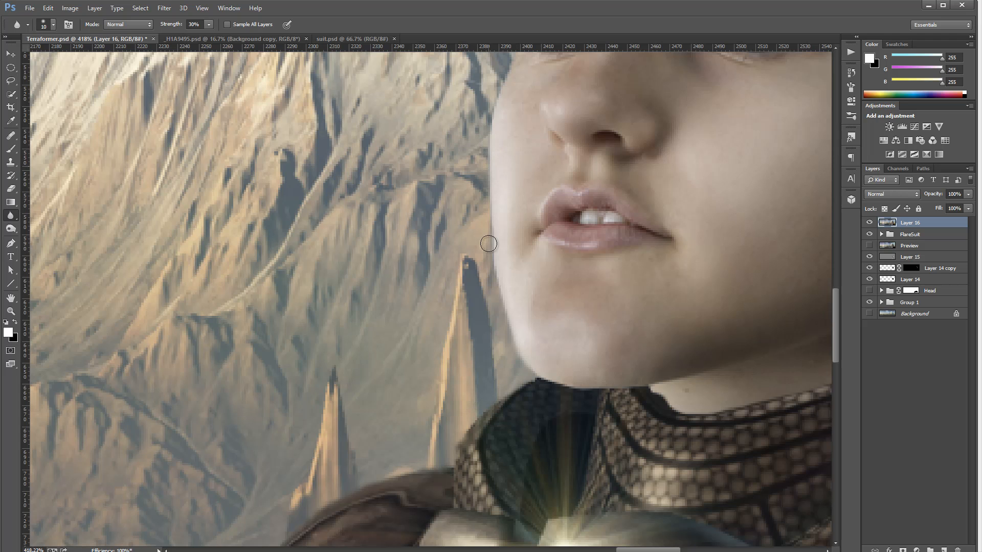
pyautogui.moveTo(495, 134); pyautogui.dragTo(498, 433)
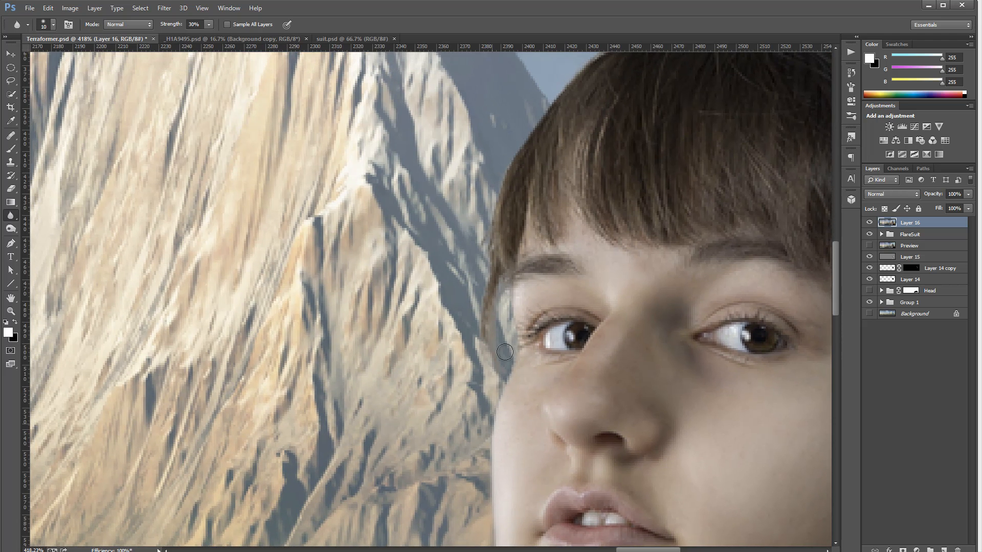
pyautogui.moveTo(549, 124); pyautogui.dragTo(506, 299)
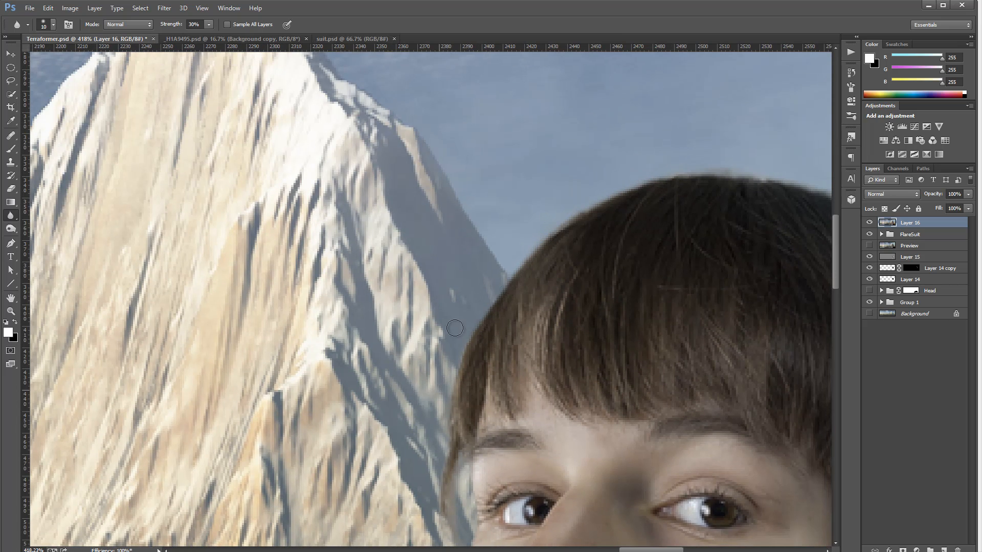
pyautogui.scroll(-8, 491, 297)
pyautogui.scroll(-3, 491, 296)
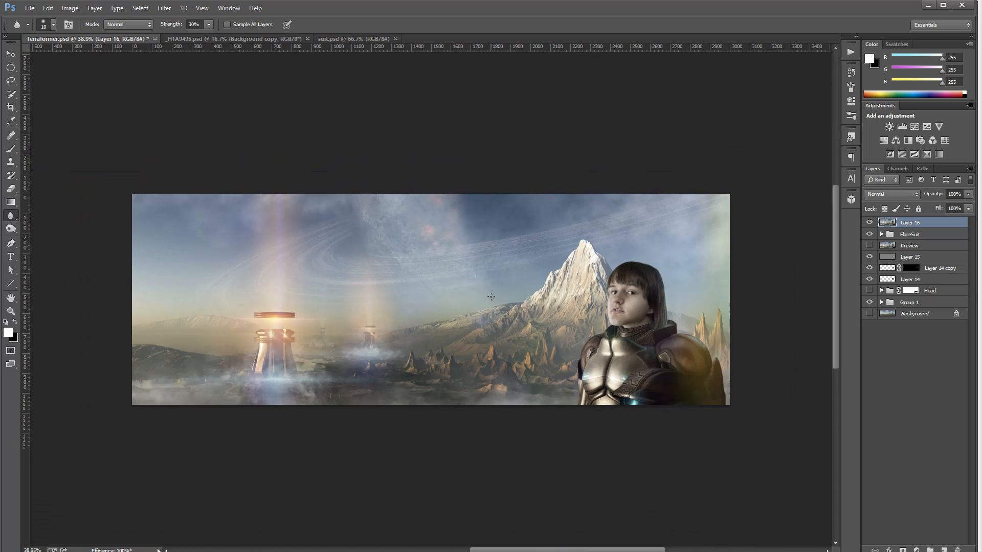
pyautogui.scroll(4, 707, 318)
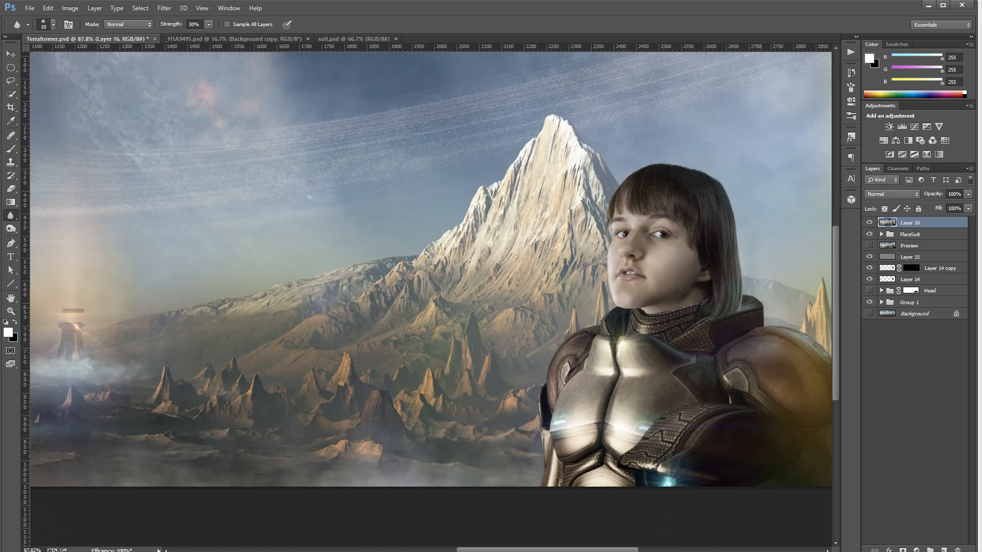
pyautogui.scroll(-3, 559, 357)
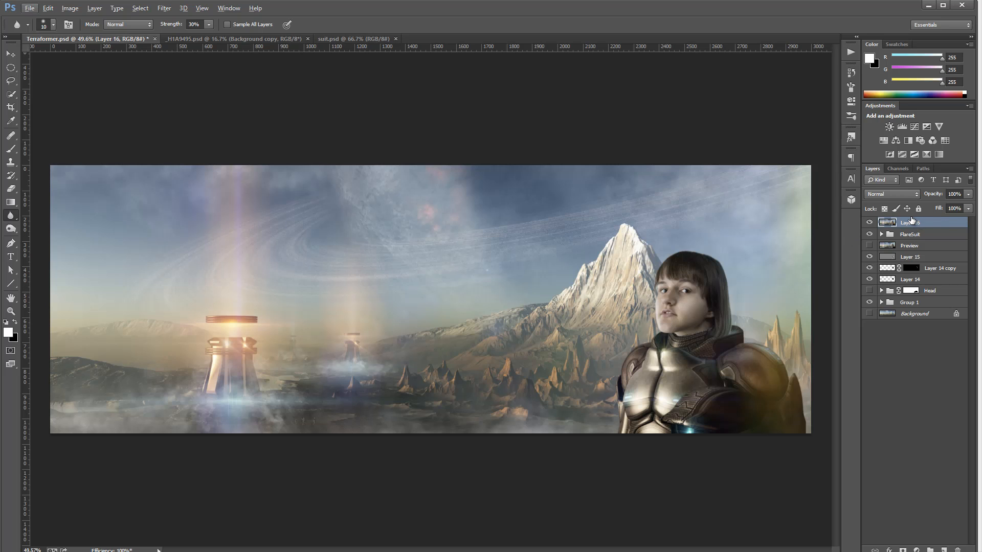
# Duplicate Layer 16 and add a Curves adjustment layer above the copy
pyautogui.hotkey('ctrl', 'j')
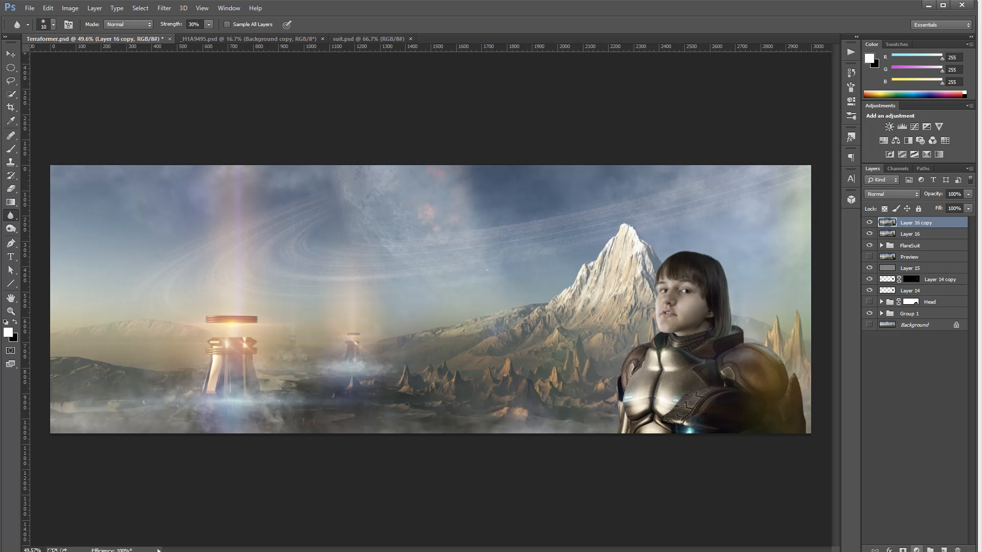
pyautogui.click(916, 550)
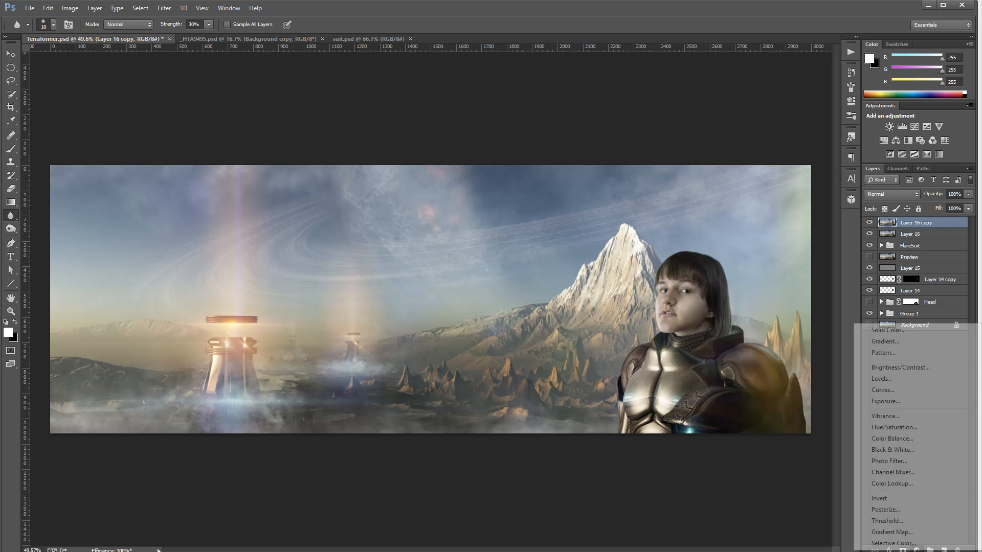
pyautogui.click(918, 388)
# In the Curves blue channel, add points at about input 55 and 176 to lift the blue curve
pyautogui.click(751, 108)
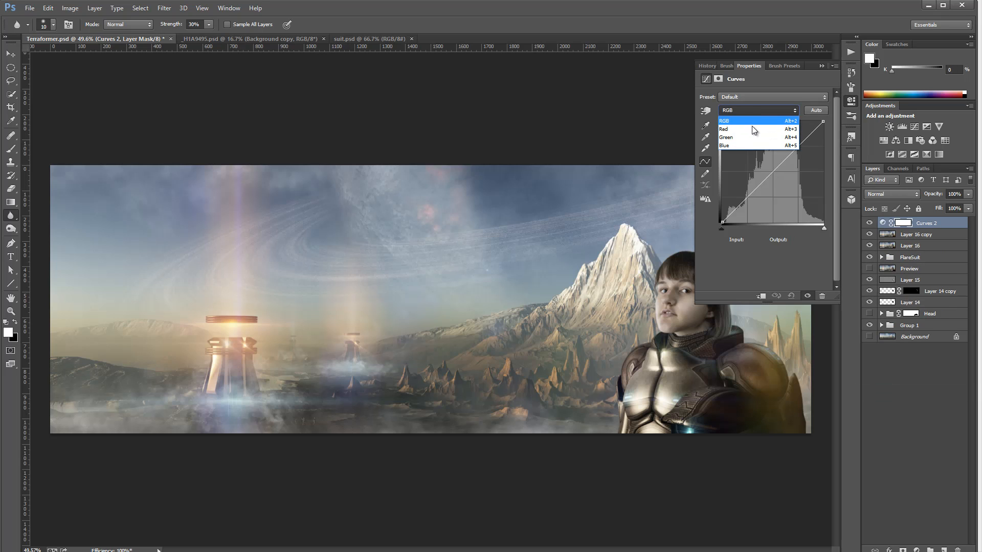
pyautogui.click(751, 146)
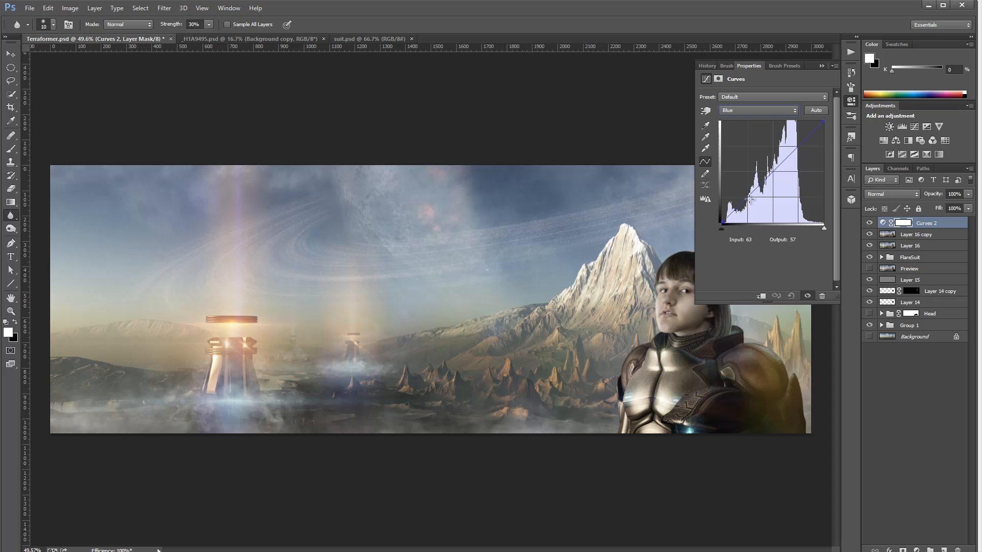
pyautogui.moveTo(750, 199); pyautogui.dragTo(744, 196)
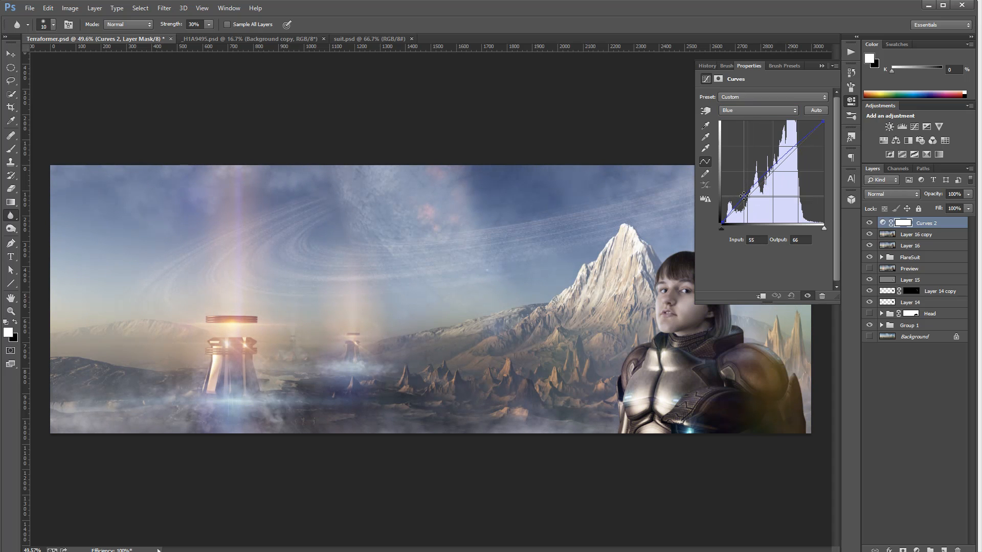
pyautogui.click(792, 150)
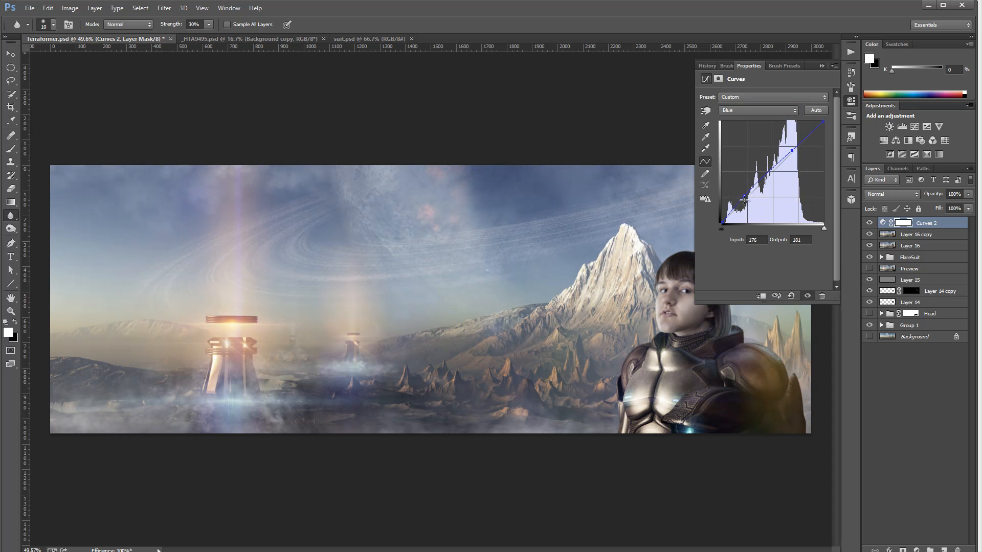
pyautogui.moveTo(722, 219); pyautogui.dragTo(722, 216)
# Switch the Curves to the red channel and shape its curve with two points to warm the image
pyautogui.click(738, 111)
pyautogui.click(740, 127)
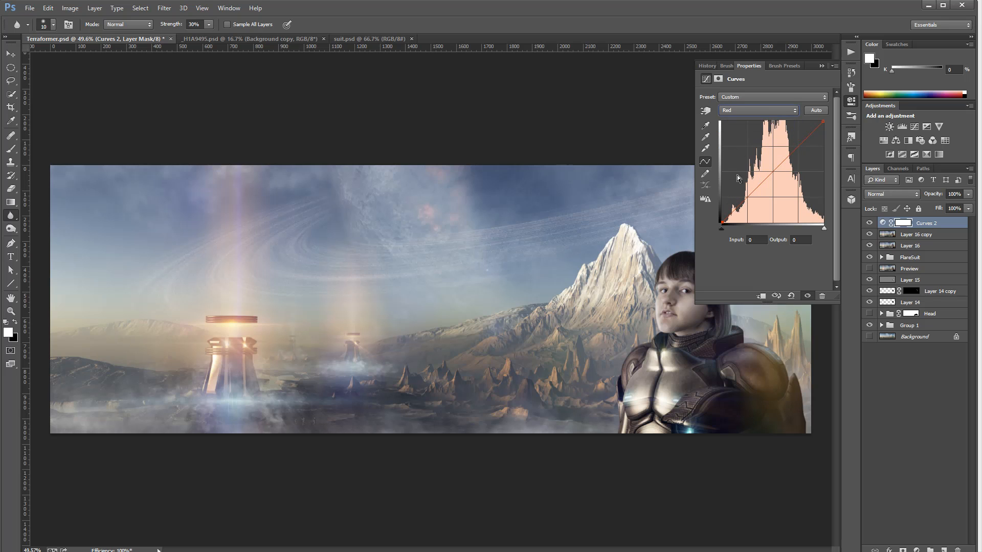
pyautogui.moveTo(754, 187); pyautogui.dragTo(753, 185)
pyautogui.click(790, 148)
pyautogui.moveTo(753, 187); pyautogui.dragTo(758, 195)
pyautogui.moveTo(790, 148); pyautogui.dragTo(789, 147)
pyautogui.moveTo(758, 195); pyautogui.dragTo(758, 192)
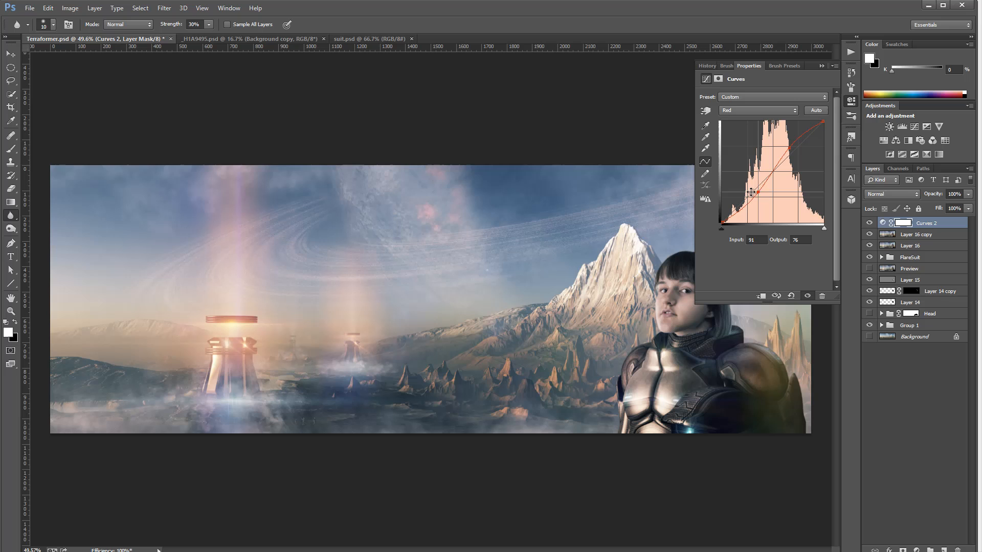
# Switch to the green channel and add curve points at about input 89 and 194
pyautogui.click(737, 110)
pyautogui.click(736, 137)
pyautogui.moveTo(751, 193); pyautogui.dragTo(757, 194)
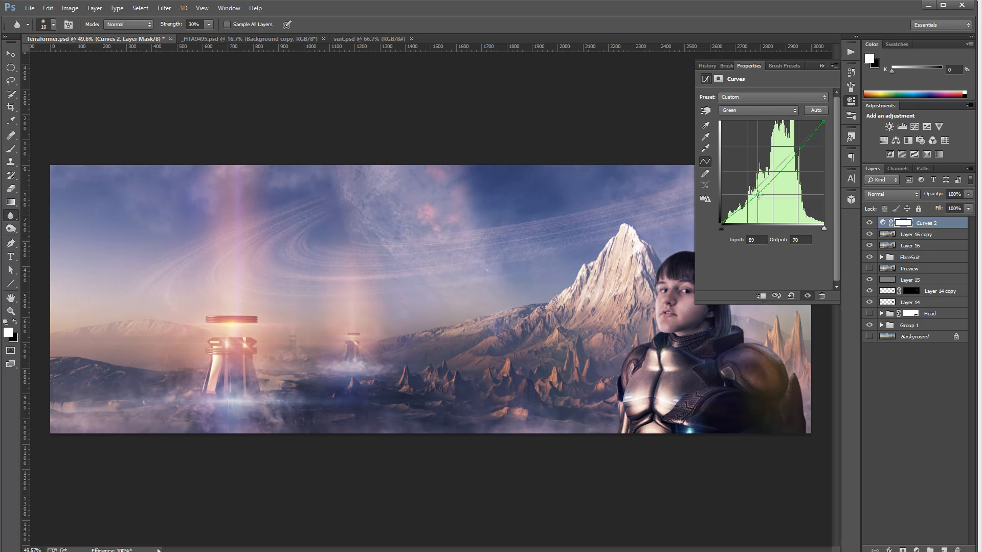
pyautogui.click(800, 143)
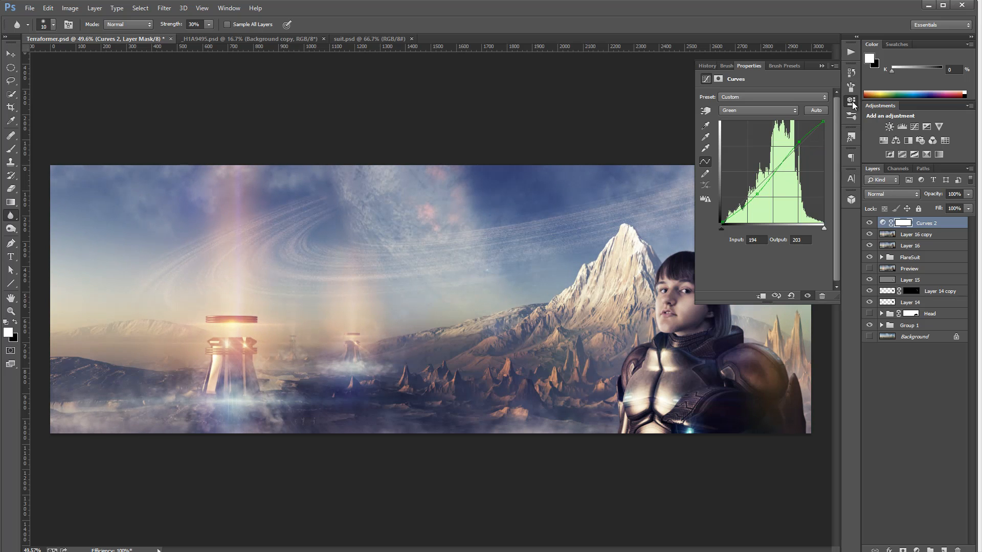
# Select the Curves 2 layer mask, invert it to black and close the properties panel
pyautogui.click(910, 225)
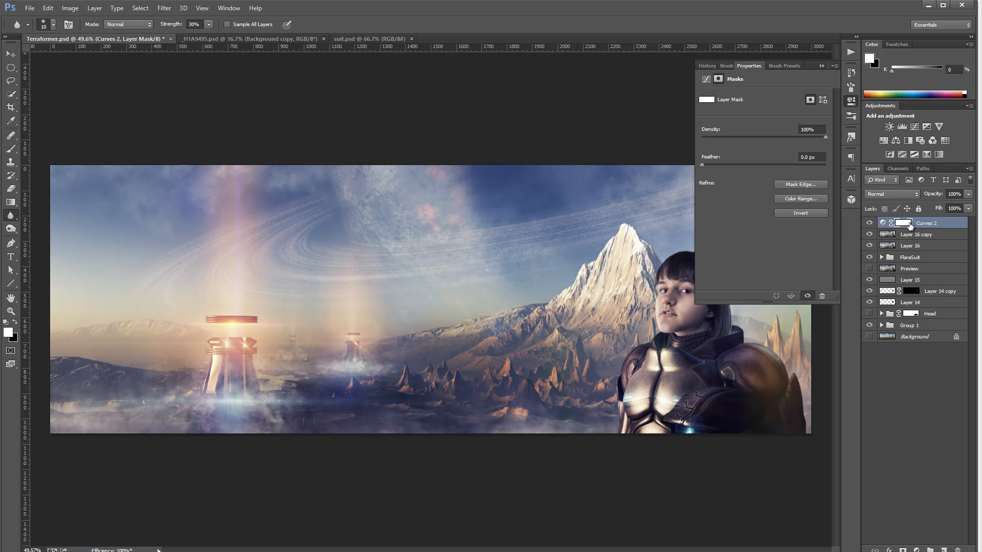
pyautogui.hotkey('ctrl', 'i')
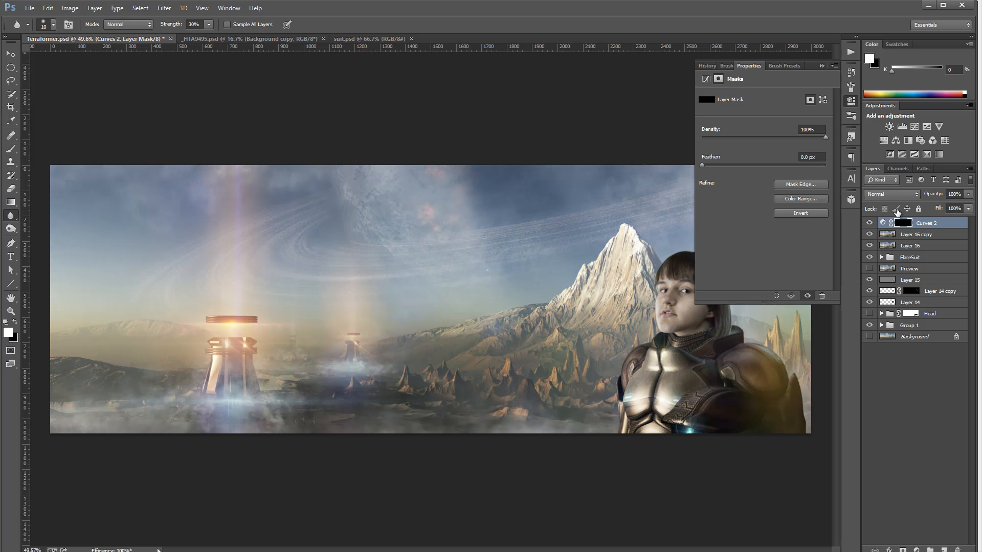
pyautogui.click(848, 101)
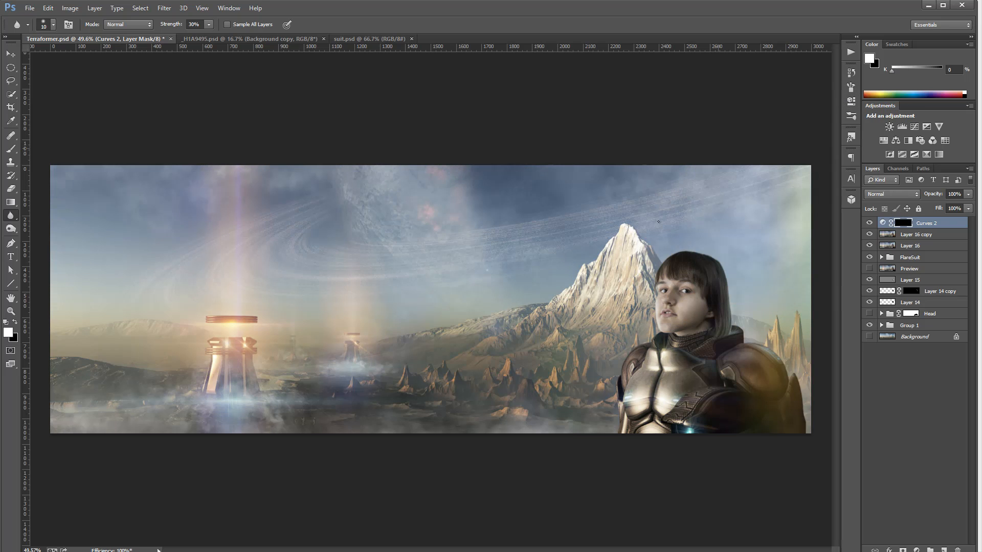
# Pick the Brush tool, enlarge it to 300 px and paint white into the Curves 2 mask
pyautogui.click(11, 148)
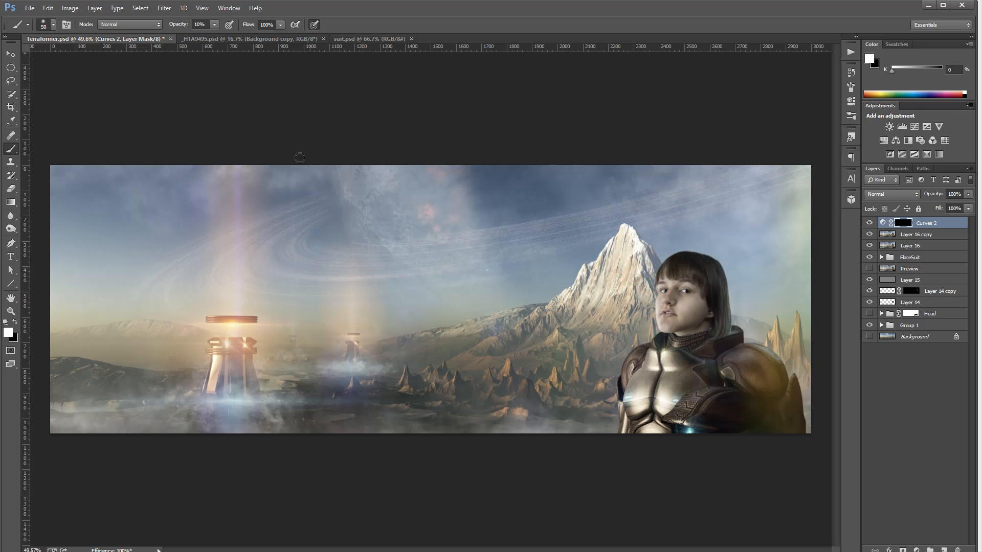
pyautogui.press(']')
pyautogui.press(']')
pyautogui.press(']')
pyautogui.press(']')
pyautogui.press(']')
pyautogui.press(']')
pyautogui.press(']')
pyautogui.press(']')
pyautogui.press(']')
pyautogui.press(']')
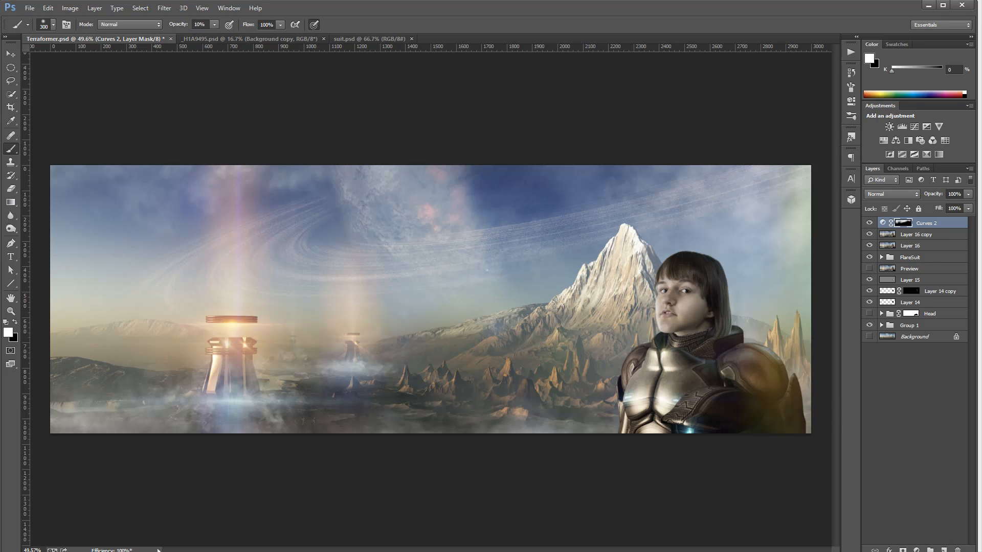
# Add a second Curves adjustment layer and raise the red channel shadows with a point near input 39
pyautogui.click(916, 550)
pyautogui.click(915, 391)
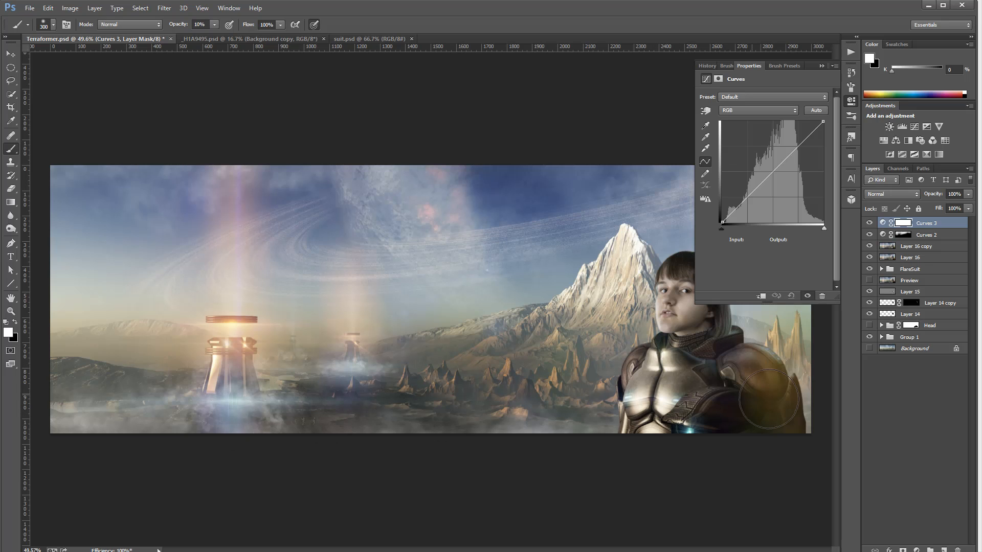
pyautogui.click(759, 110)
pyautogui.click(741, 122)
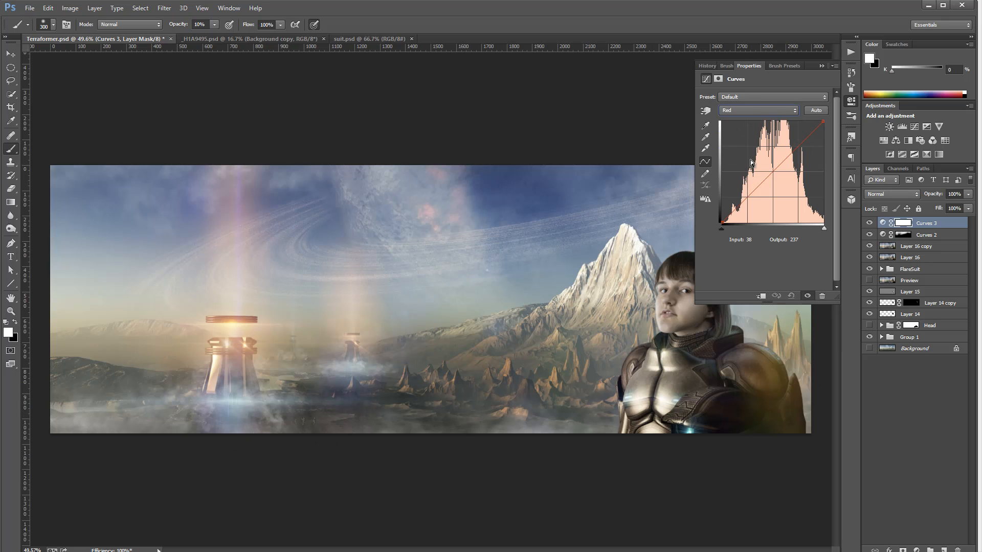
pyautogui.moveTo(742, 208); pyautogui.dragTo(738, 204)
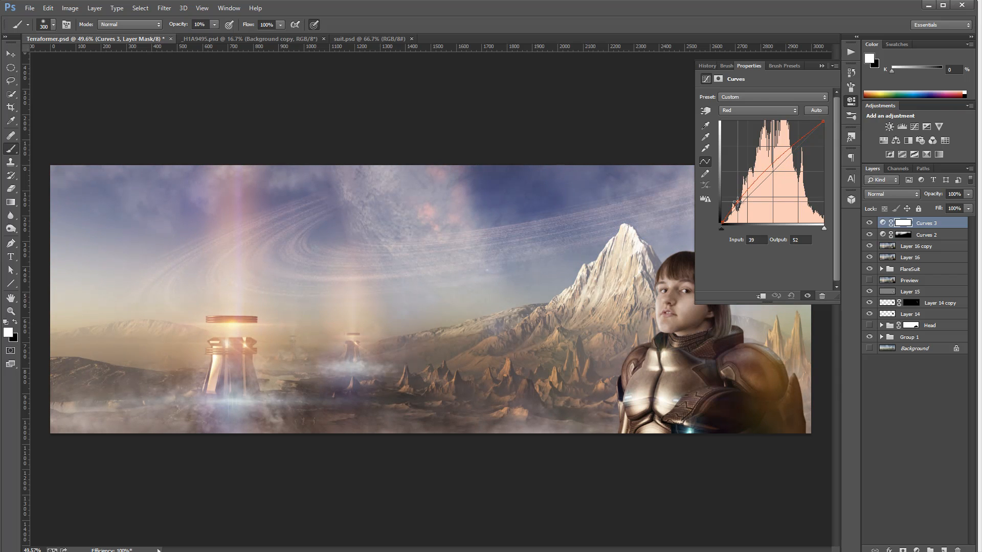
# Adjust the blue channel curve of Curves 3 with two points and close the panel
pyautogui.click(757, 110)
pyautogui.click(741, 146)
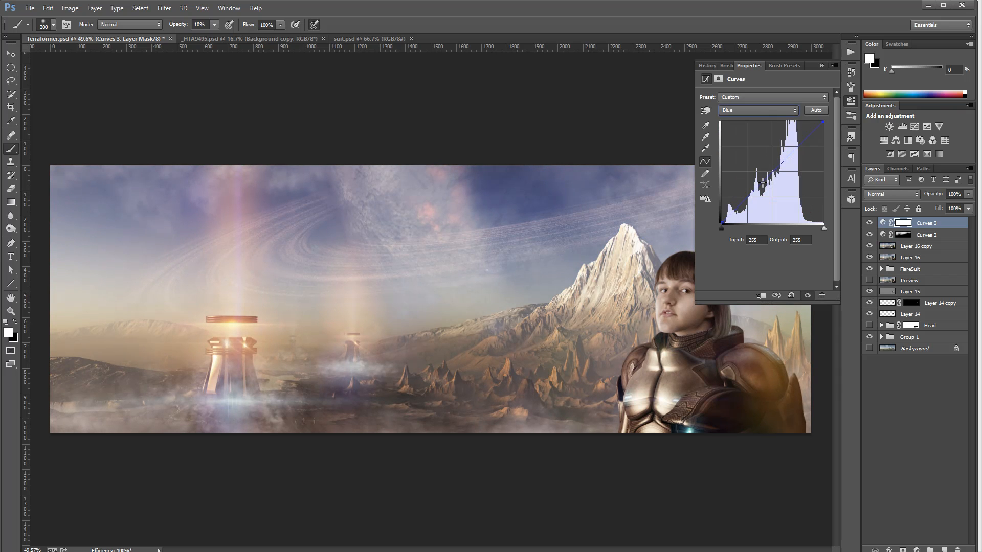
pyautogui.moveTo(763, 182); pyautogui.dragTo(764, 188)
pyautogui.moveTo(803, 147); pyautogui.dragTo(802, 143)
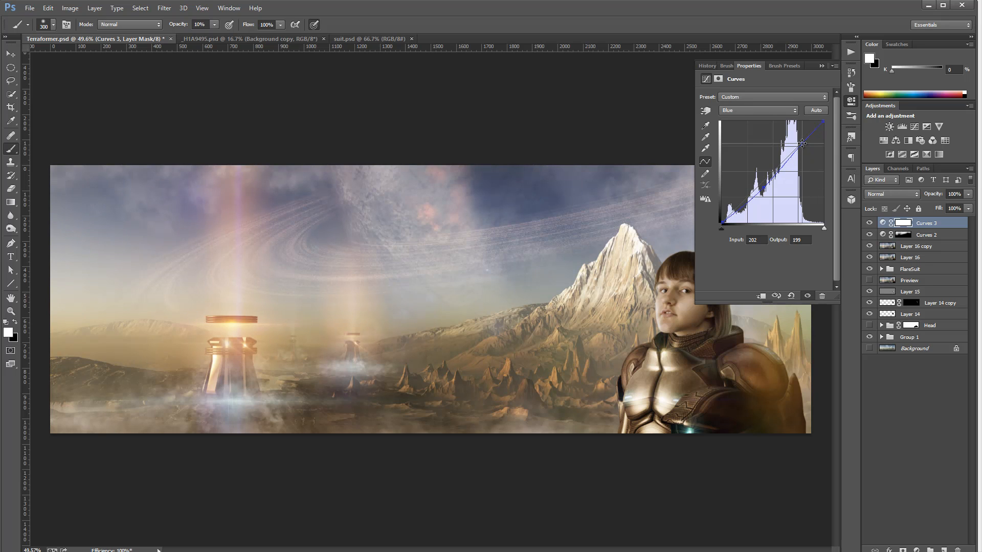
pyautogui.click(850, 102)
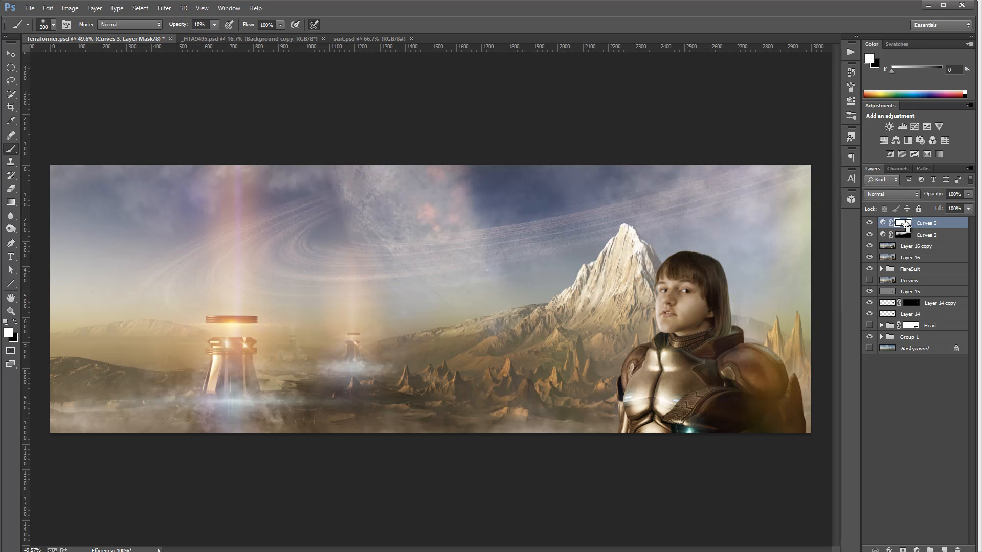
# Invert the Curves 3 mask and paint it in over the left foreground and the middle distance
pyautogui.hotkey('ctrl', 'i')
pyautogui.moveTo(238, 418)
pyautogui.mouseDown()
pyautogui.moveTo(120, 412)
pyautogui.moveTo(50, 425)
pyautogui.moveTo(124, 411)
pyautogui.moveTo(141, 374)
pyautogui.moveTo(77, 374)
pyautogui.mouseUp()
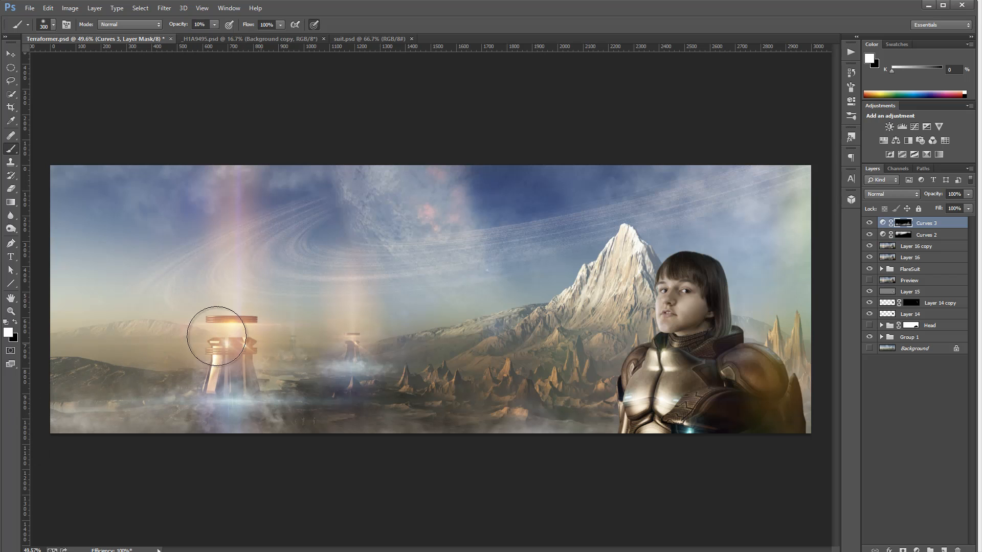
pyautogui.moveTo(524, 338)
pyautogui.mouseDown()
pyautogui.moveTo(500, 346)
pyautogui.moveTo(603, 315)
pyautogui.moveTo(593, 295)
pyautogui.moveTo(533, 390)
pyautogui.moveTo(456, 433)
pyautogui.moveTo(476, 413)
pyautogui.moveTo(551, 393)
pyautogui.mouseUp()
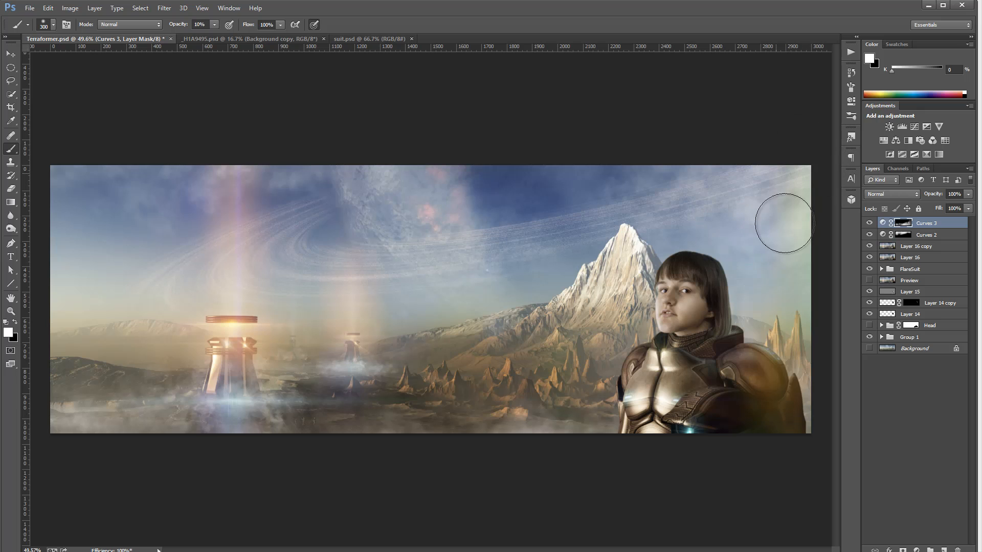
# Toggle the visibility of Curves 3 and Curves 2 to compare the image with and without the grading
pyautogui.click(869, 225)
pyautogui.click(869, 225)
pyautogui.click(869, 225)
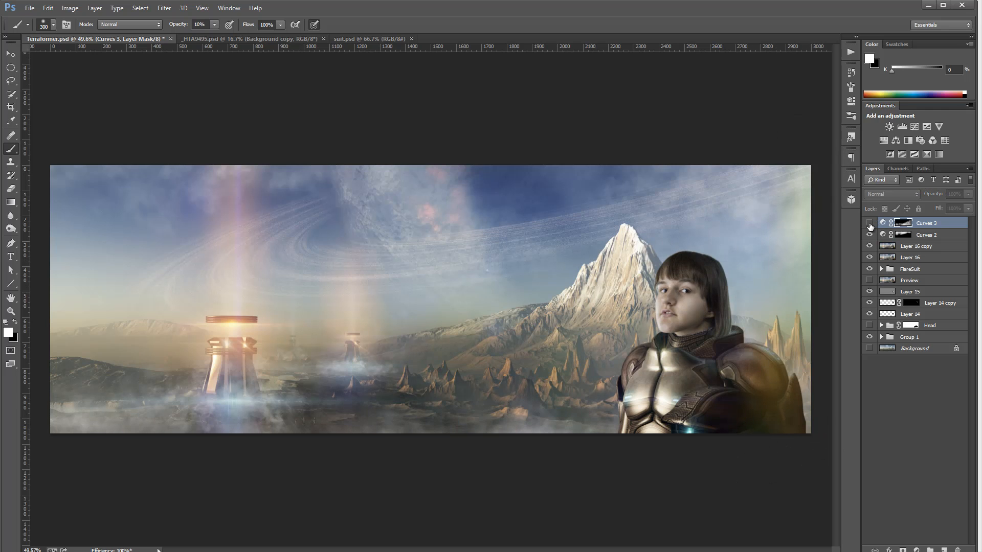
pyautogui.click(869, 225)
pyautogui.click(871, 224)
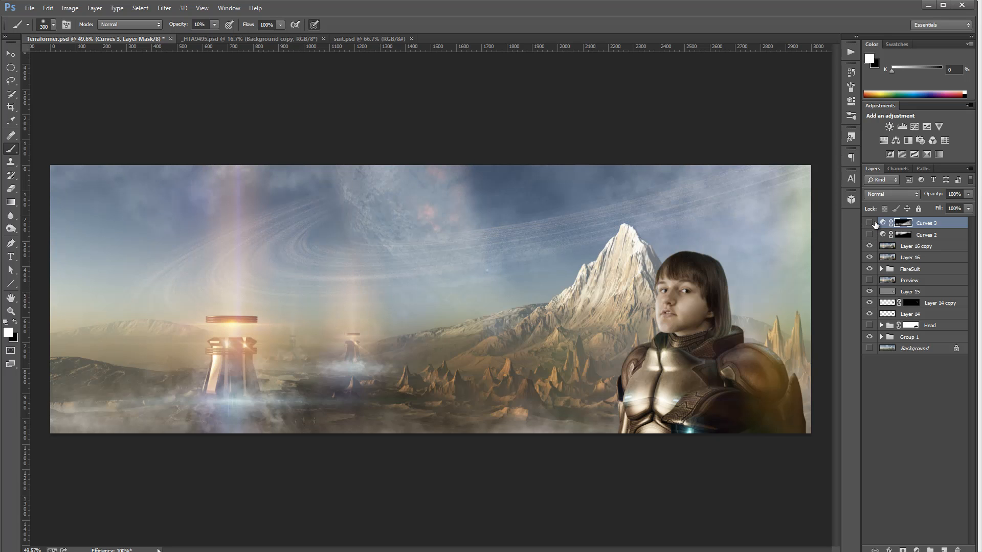
pyautogui.click(871, 224)
pyautogui.click(870, 236)
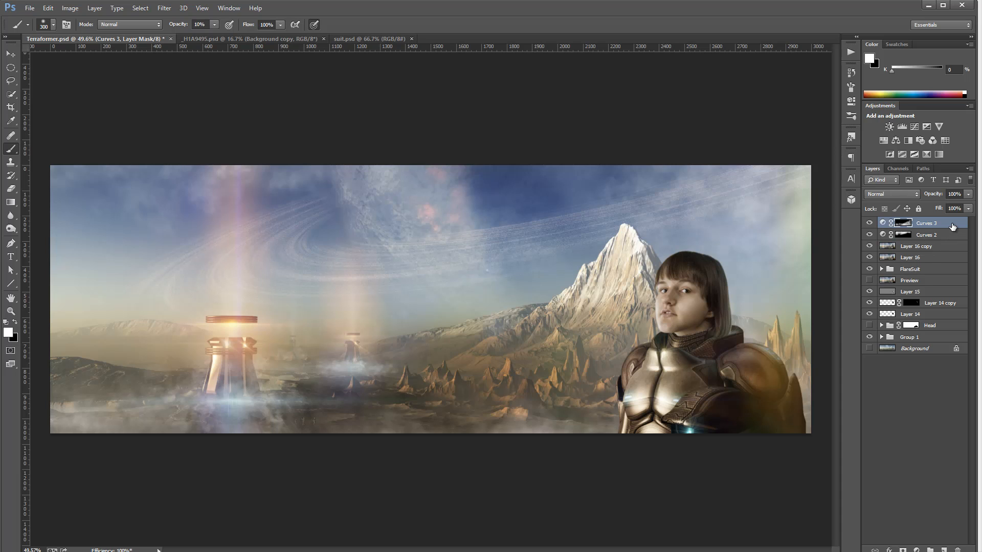
# Stamp all visible layers into a new layer and open the Filter Forge filter on it
pyautogui.hotkey('ctrl', 'alt', 'shift', 'e')
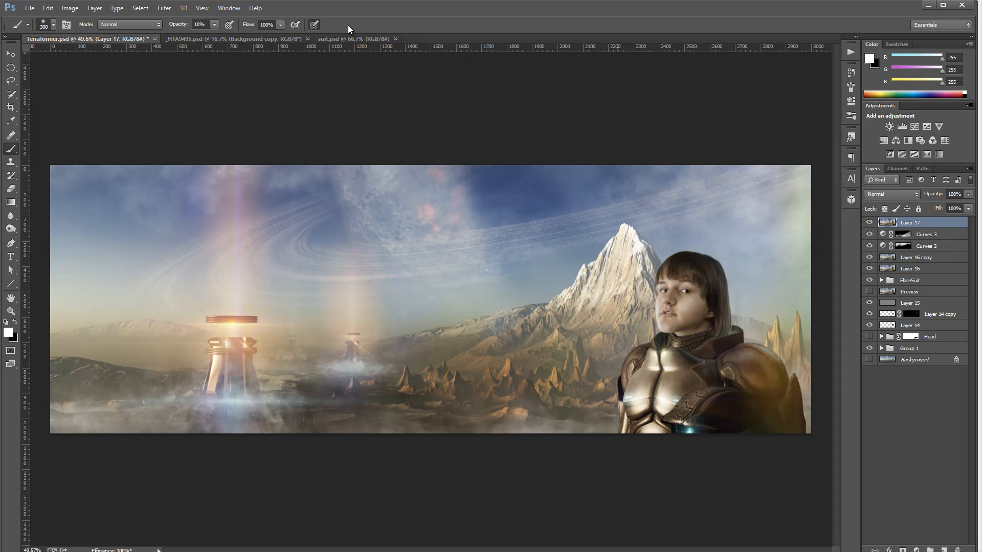
pyautogui.click(164, 7)
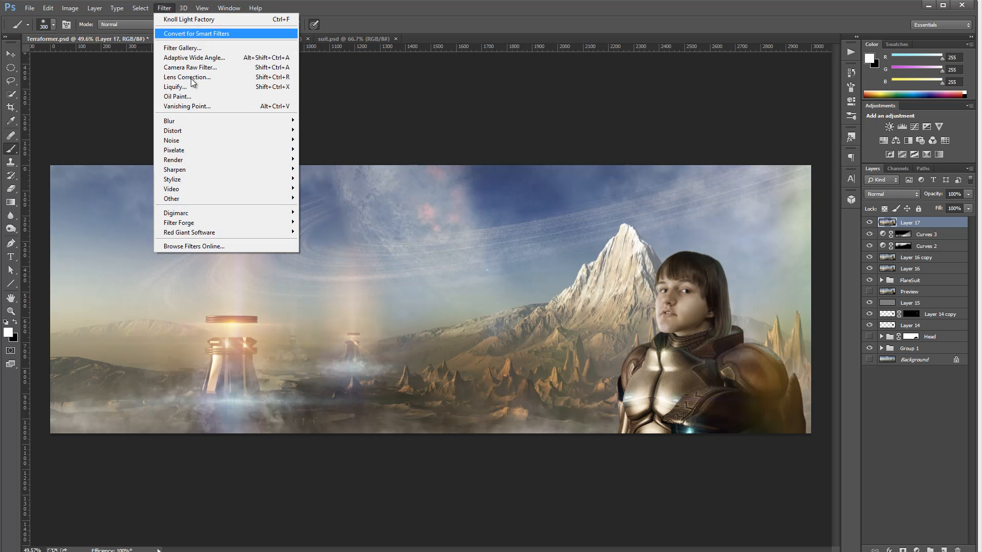
pyautogui.moveTo(243, 222)
pyautogui.click(127, 232)
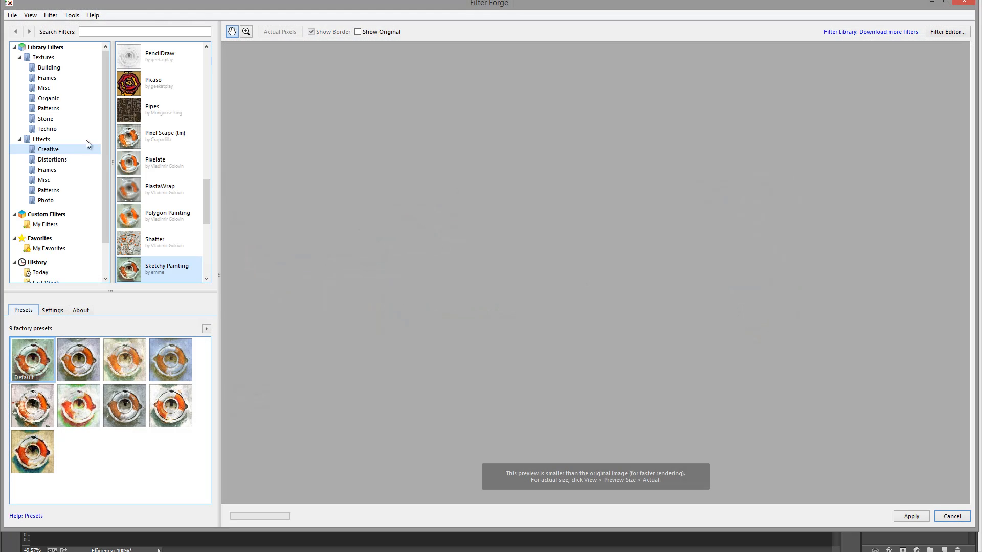
# Pick the PhotoTone filter from the Photo effects and try several of its user presets, returning to the first one
pyautogui.click(47, 200)
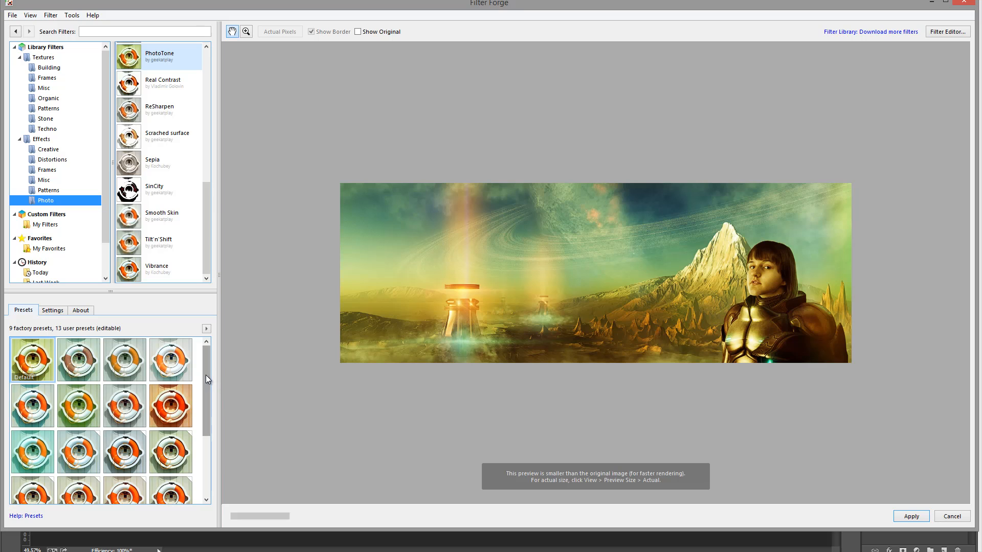
pyautogui.moveTo(206, 375); pyautogui.dragTo(202, 455)
pyautogui.click(45, 392)
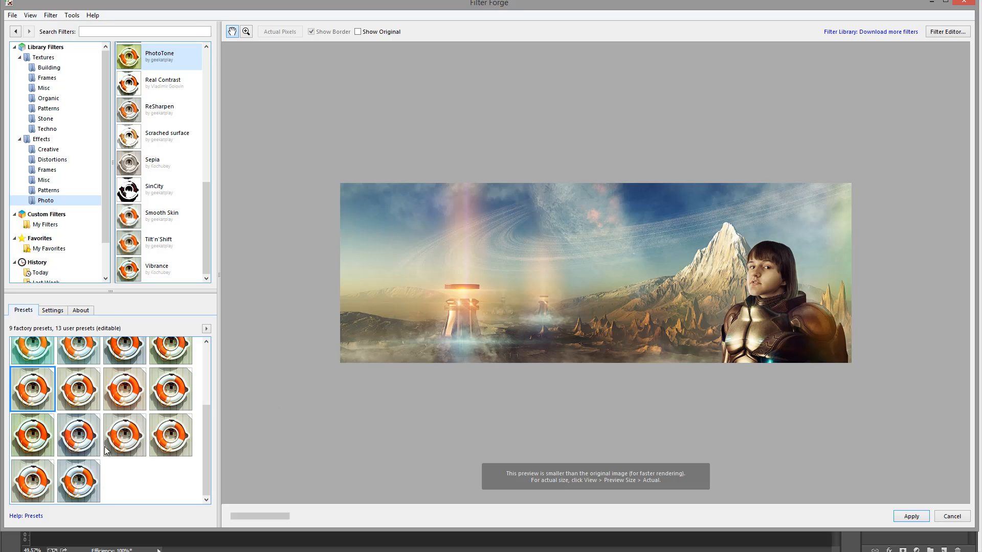
pyautogui.click(95, 490)
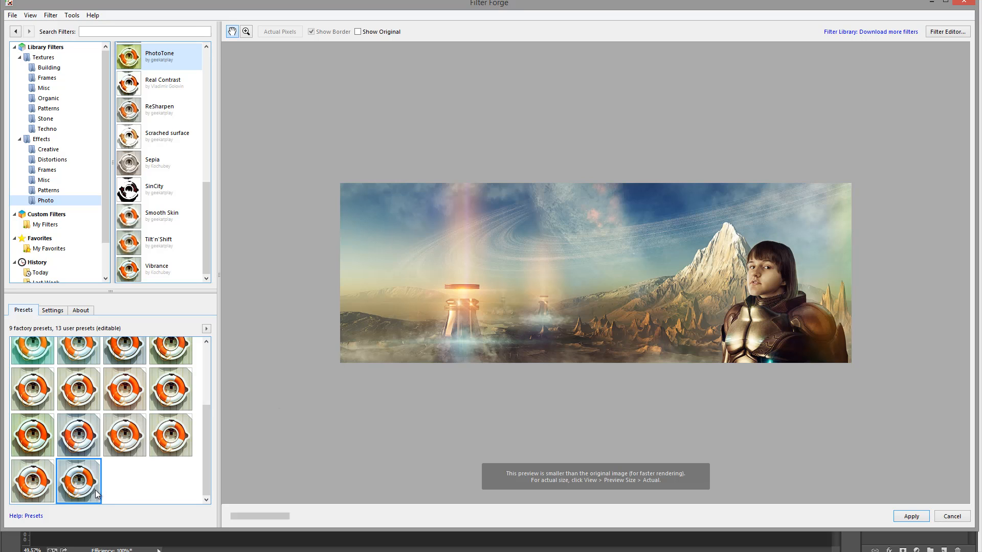
pyautogui.click(123, 398)
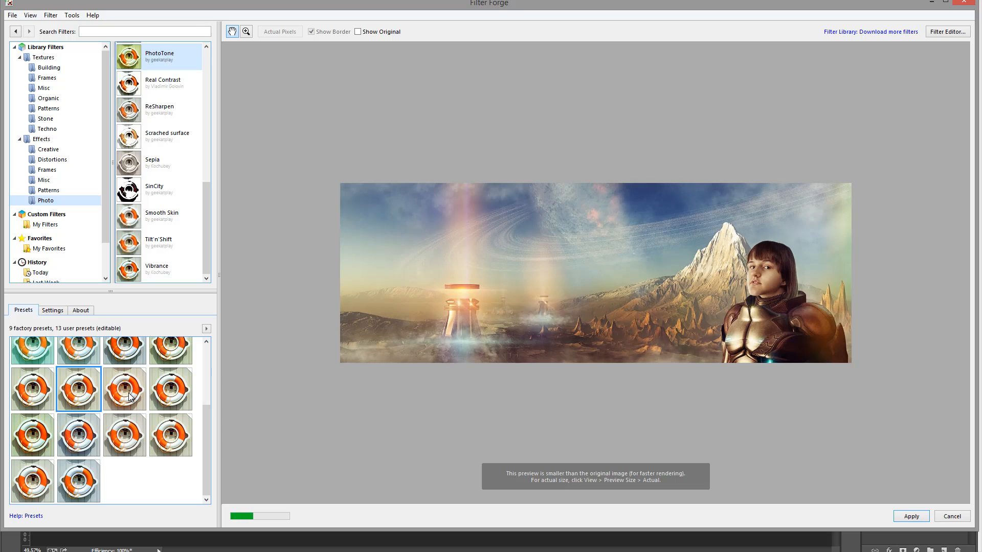
pyautogui.click(189, 388)
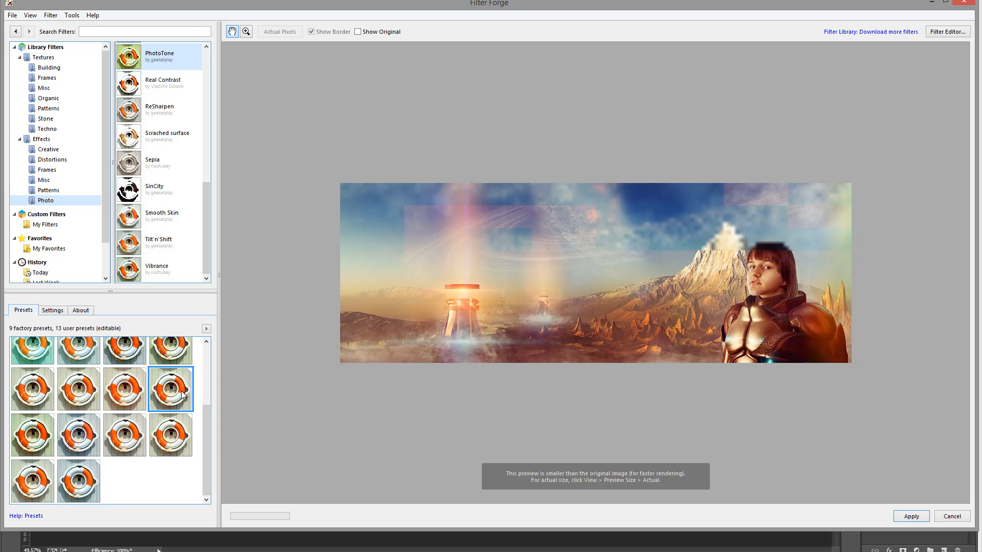
pyautogui.click(56, 397)
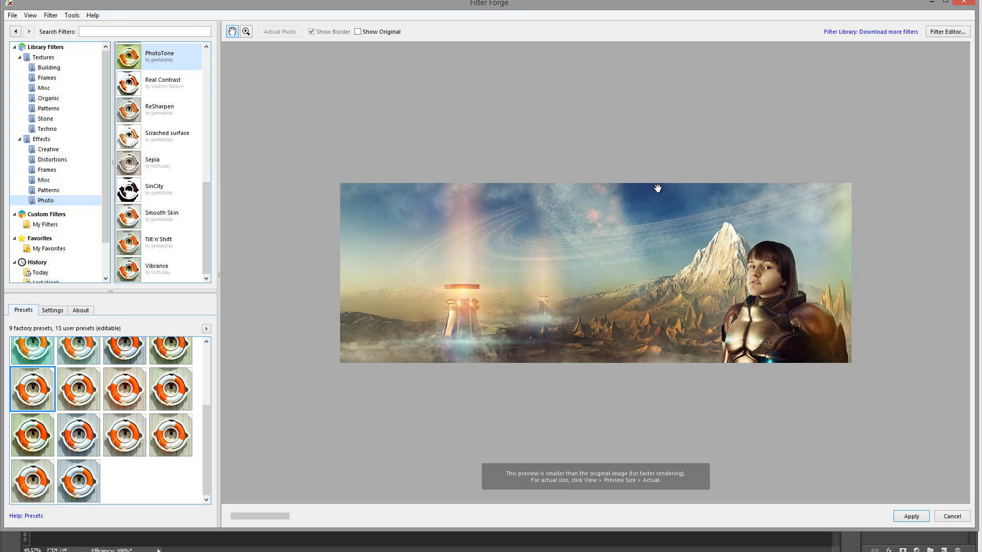
# Nudge the B Cycle setting, reselect the preset and apply the PhotoTone filter to the stamped layer
pyautogui.click(53, 310)
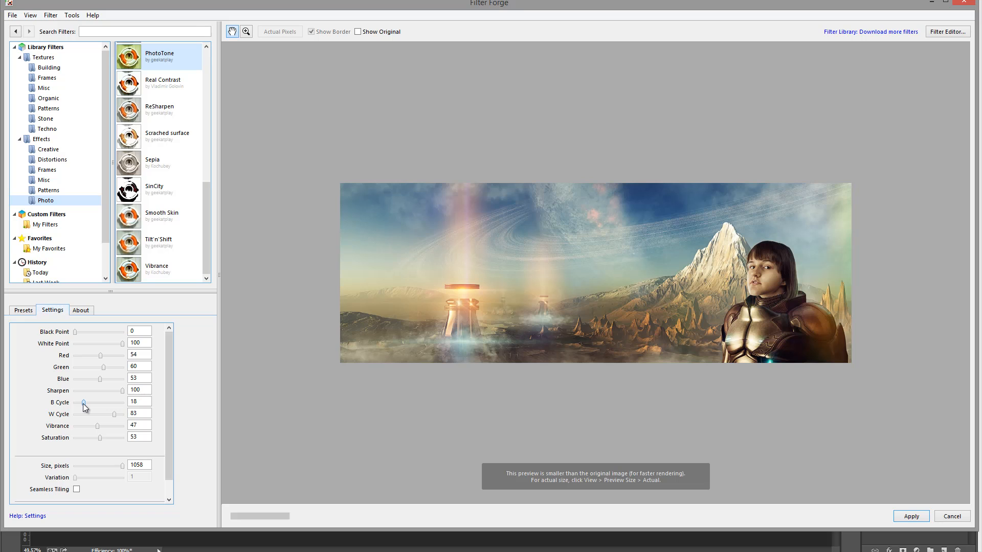
pyautogui.moveTo(84, 406)
pyautogui.mouseDown()
pyautogui.moveTo(93, 408)
pyautogui.moveTo(86, 400)
pyautogui.mouseUp()
pyautogui.click(31, 311)
pyautogui.click(34, 391)
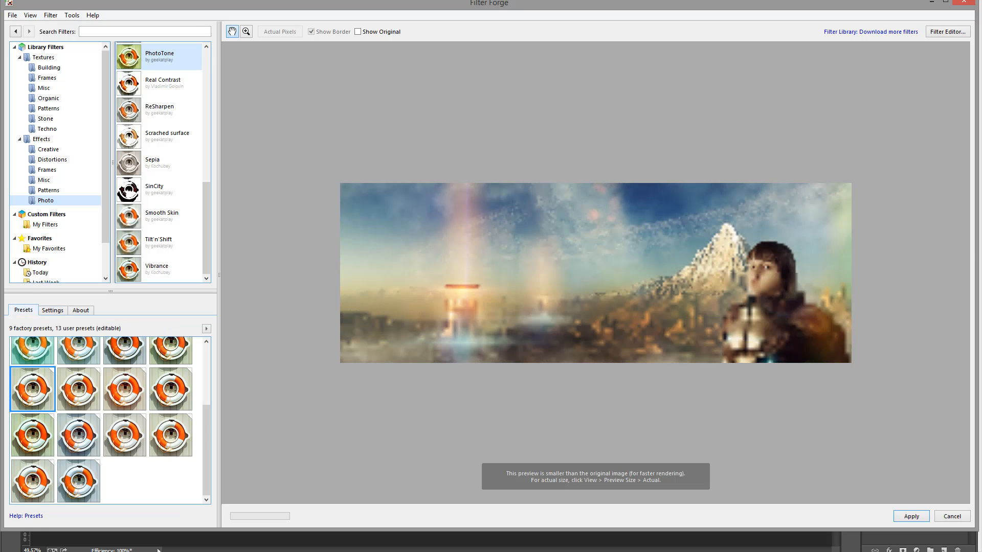
pyautogui.click(911, 516)
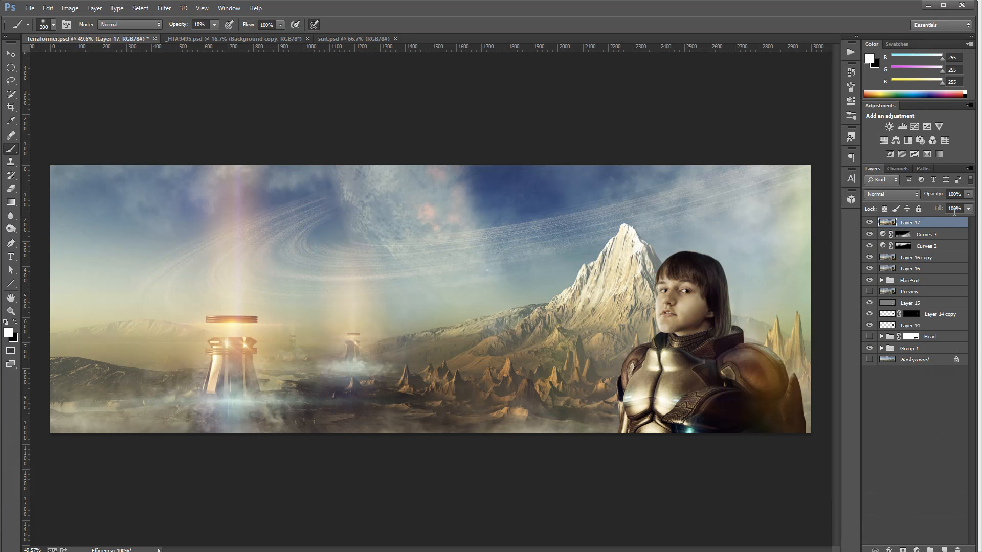
# Toggle the filtered layer's visibility to compare the image with and without the PhotoTone look
pyautogui.click(869, 223)
pyautogui.click(870, 223)
pyautogui.click(870, 223)
pyautogui.click(869, 223)
pyautogui.click(869, 223)
pyautogui.click(869, 223)
# Lower the fill of the filtered Layer 17 to 75%
pyautogui.click(968, 208)
pyautogui.moveTo(951, 223); pyautogui.dragTo(920, 223)
pyautogui.click(950, 234)
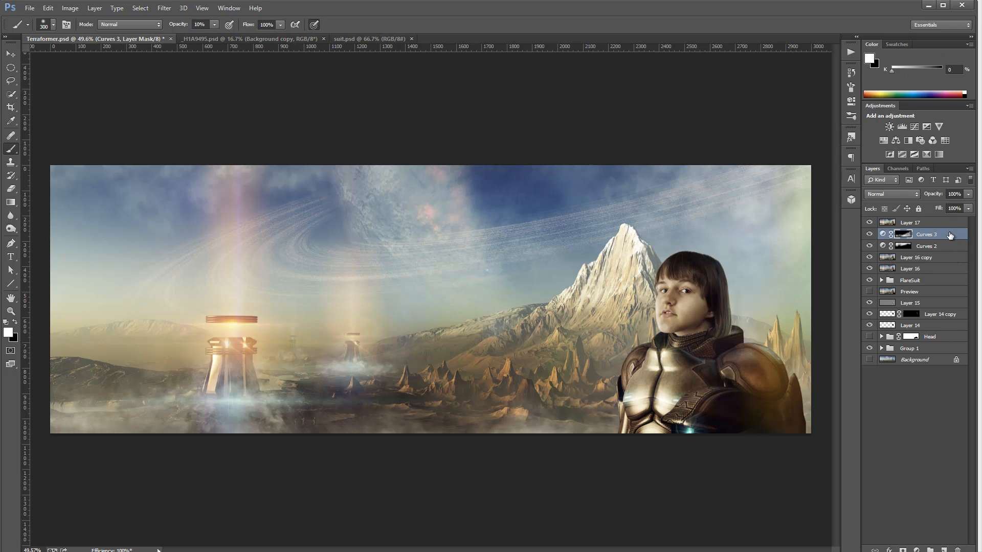
pyautogui.click(946, 223)
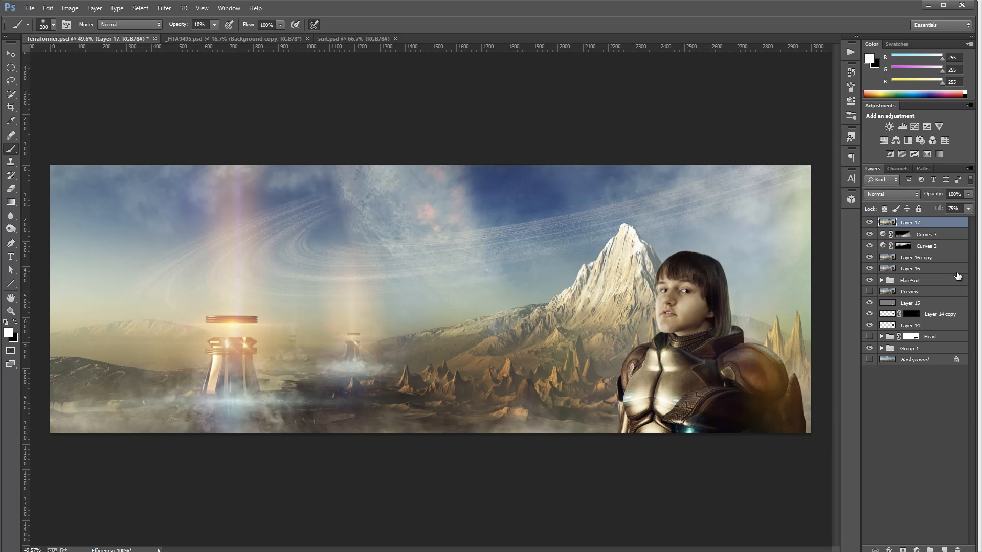
# Add a Curves adjustment layer and pull the curve's white point down to output 0
pyautogui.click(917, 550)
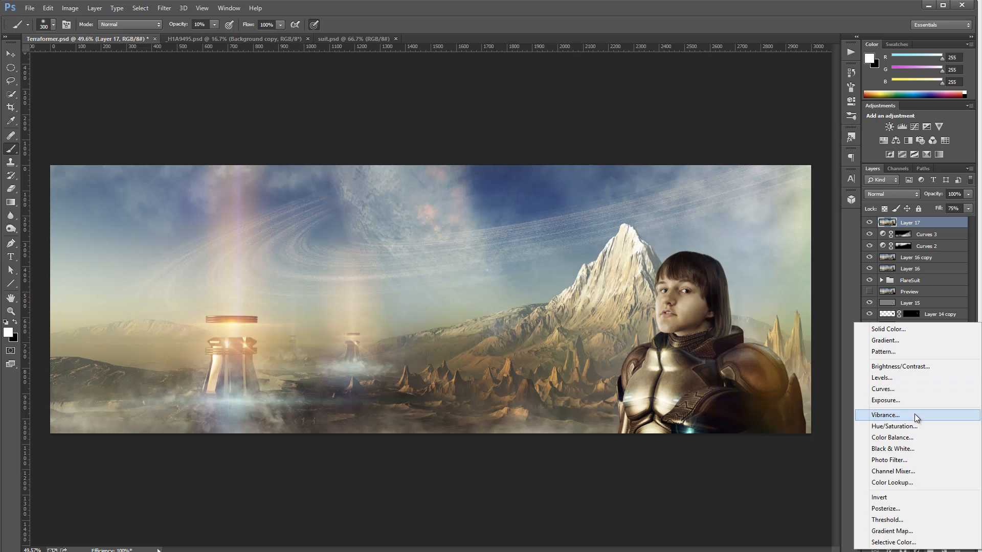
pyautogui.click(910, 388)
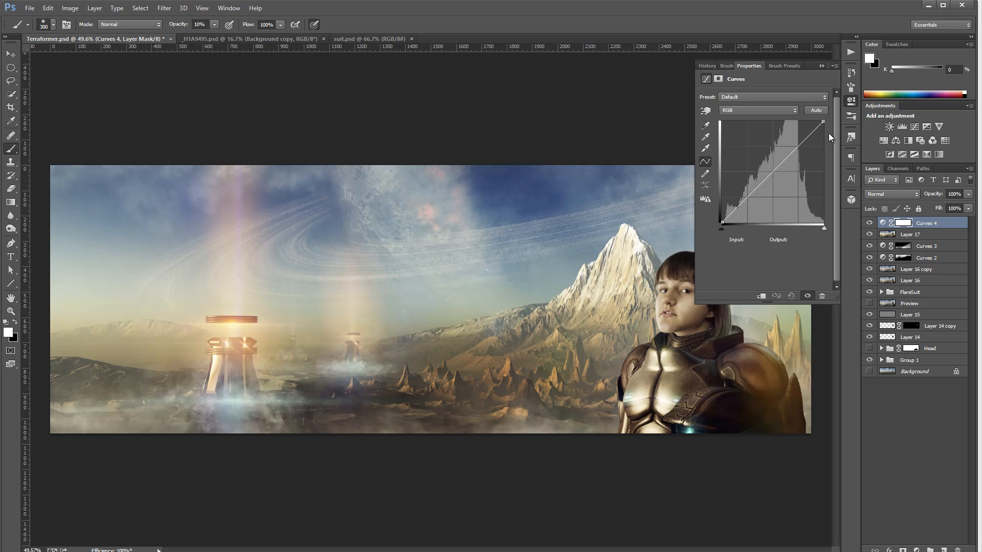
pyautogui.moveTo(822, 121); pyautogui.dragTo(823, 223)
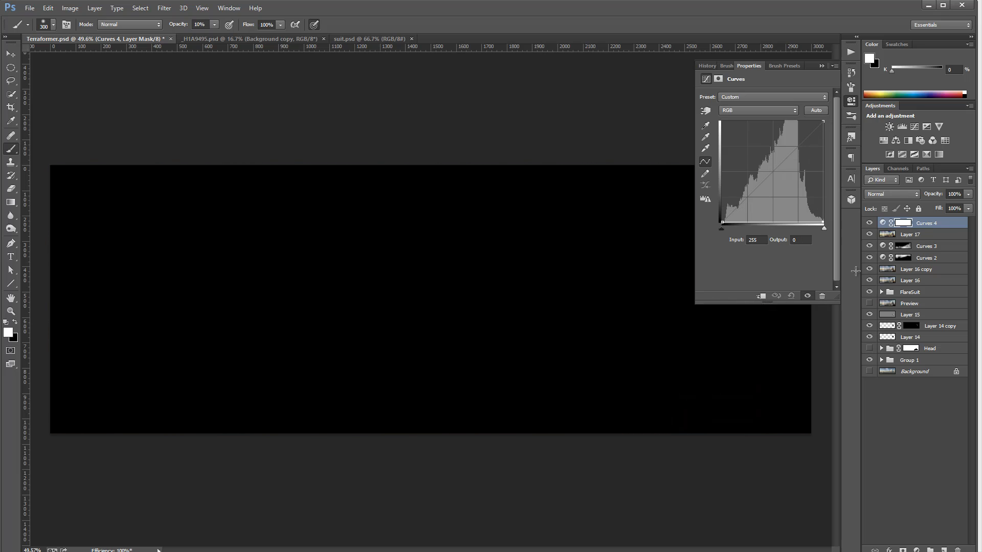
# Draw a rectangular selection just inside the image edges, fill it black on the Curves 4 mask, and deselect
pyautogui.click(11, 67)
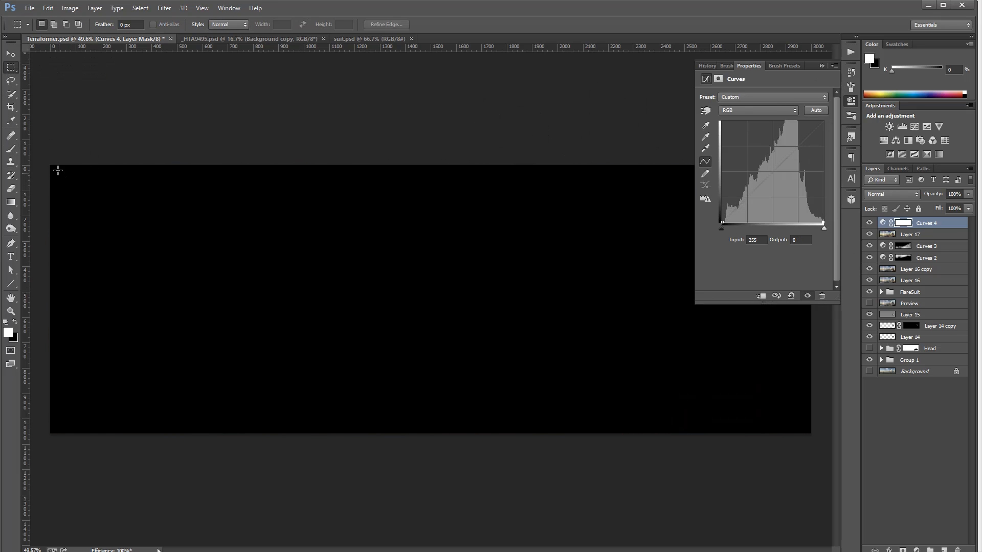
pyautogui.moveTo(57, 170); pyautogui.dragTo(804, 427)
pyautogui.hotkey('ctrl', 'BackSpace')
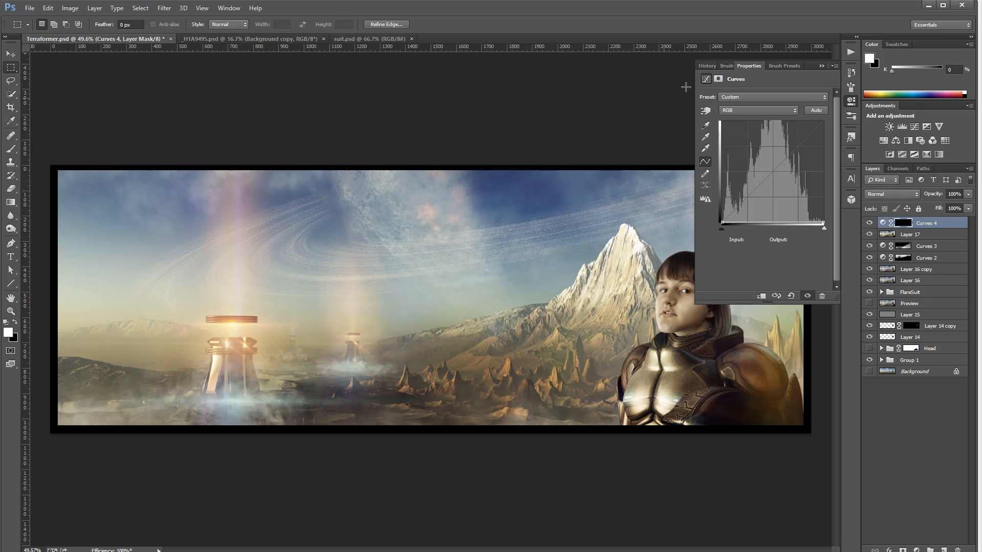
pyautogui.hotkey('ctrl', 'd')
# Feather the Curves 4 mask by 88.8 px, set the layer's blend mode to Soft Light, and close the panel
pyautogui.click(718, 80)
pyautogui.moveTo(705, 165); pyautogui.dragTo(778, 167)
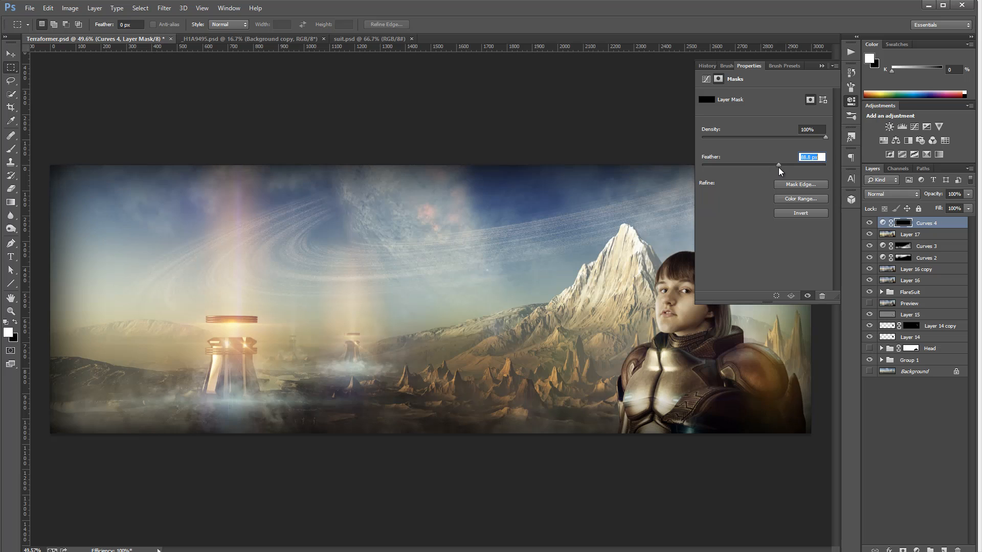
pyautogui.click(892, 193)
pyautogui.click(900, 339)
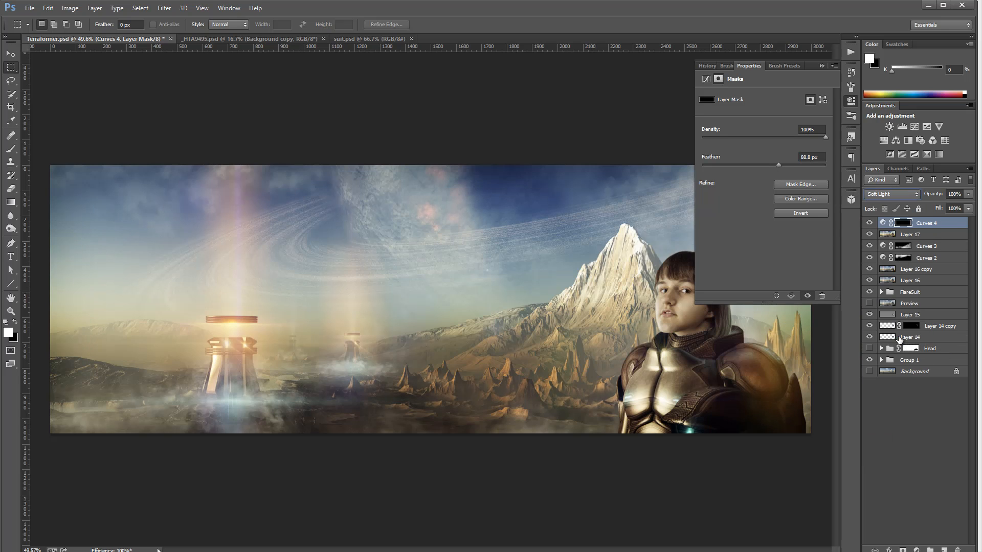
pyautogui.click(851, 101)
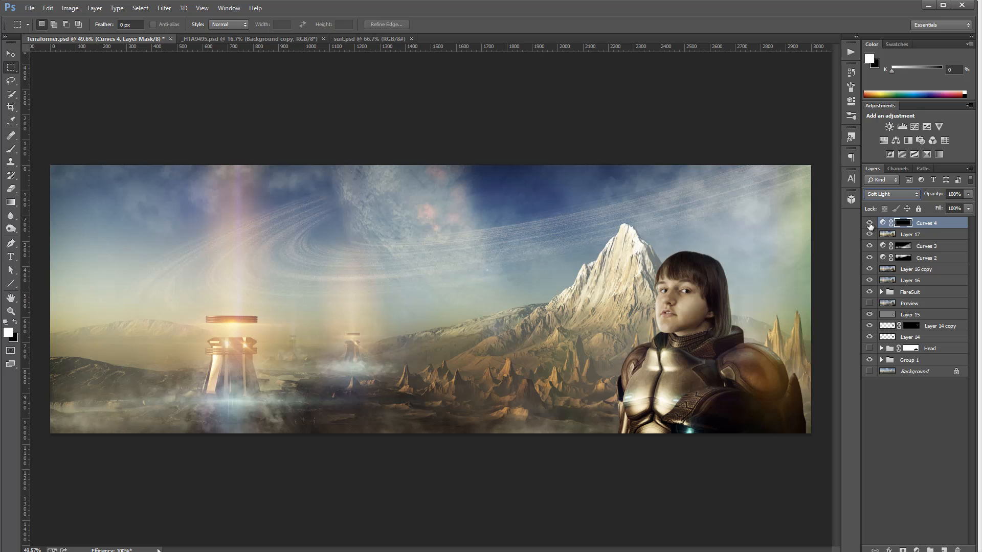
# Toggle Curves 4 visibility repeatedly to compare the image with and without the vignette
pyautogui.click(869, 224)
pyautogui.click(869, 224)
pyautogui.click(870, 223)
pyautogui.click(870, 224)
pyautogui.click(869, 224)
pyautogui.click(870, 224)
pyautogui.click(869, 224)
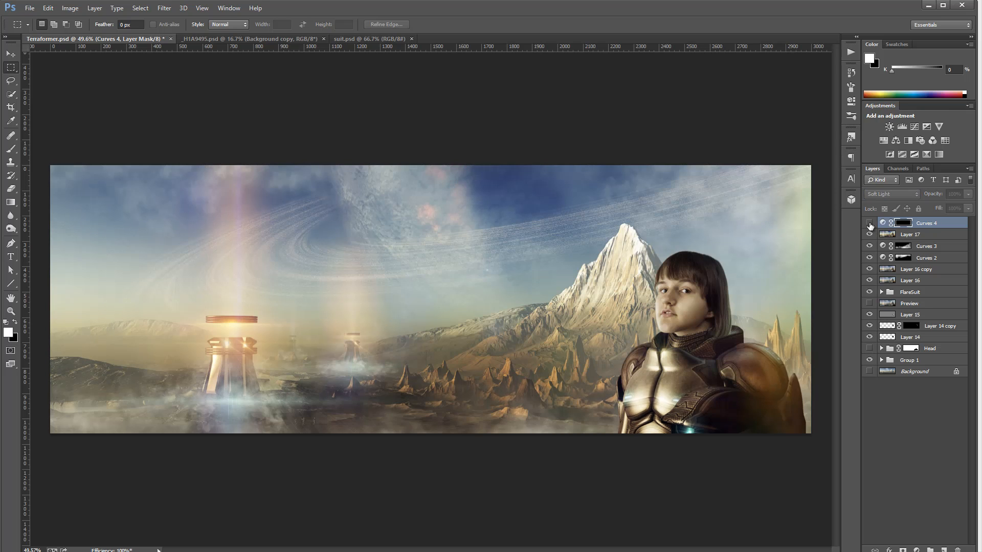
pyautogui.click(869, 224)
pyautogui.click(869, 224)
pyautogui.click(870, 224)
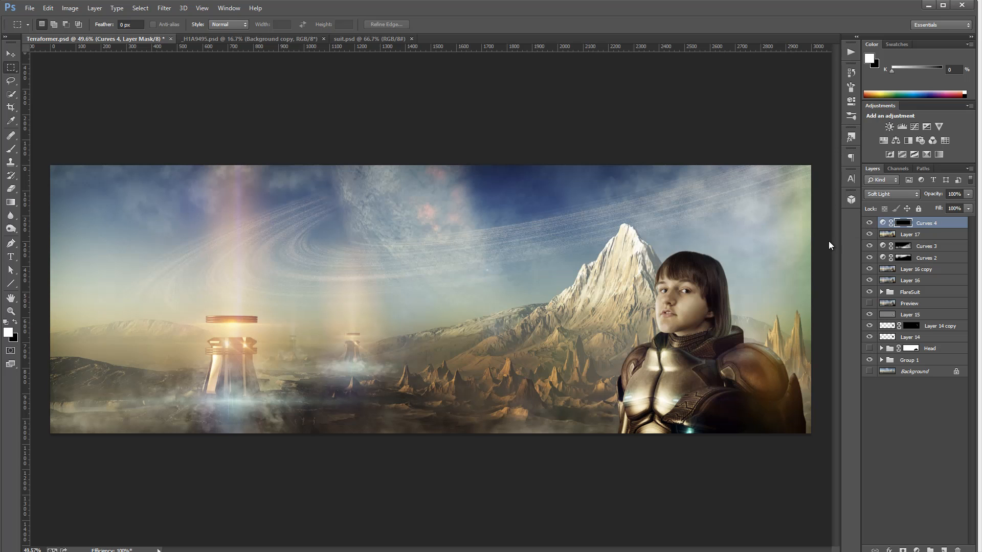
# Add another Curves adjustment layer and adjust the red channel curve's shadow and highlight end points
pyautogui.click(917, 550)
pyautogui.click(919, 375)
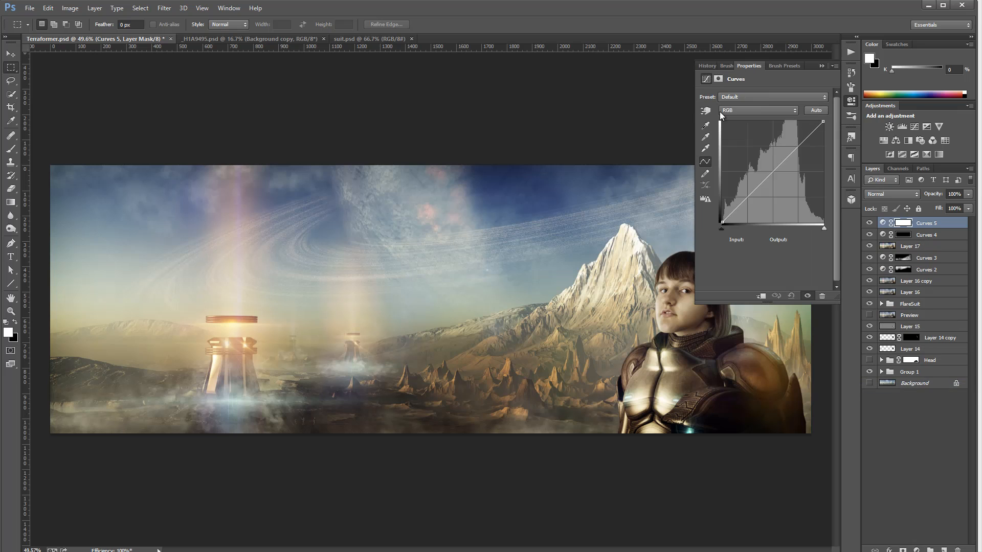
pyautogui.click(747, 111)
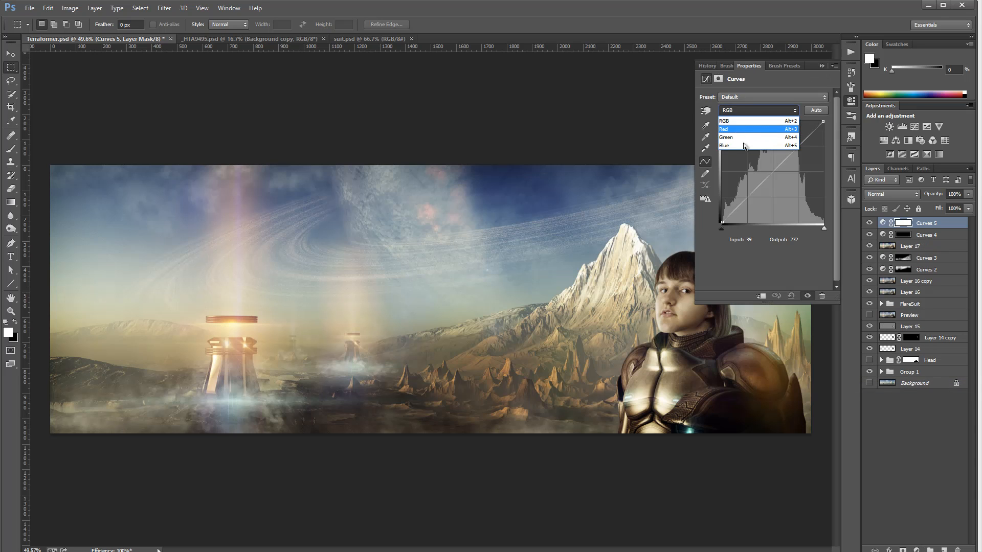
pyautogui.click(742, 130)
pyautogui.moveTo(723, 221)
pyautogui.mouseDown()
pyautogui.moveTo(747, 197)
pyautogui.moveTo(729, 217)
pyautogui.moveTo(755, 210)
pyautogui.moveTo(723, 209)
pyautogui.moveTo(734, 206)
pyautogui.moveTo(731, 217)
pyautogui.mouseUp()
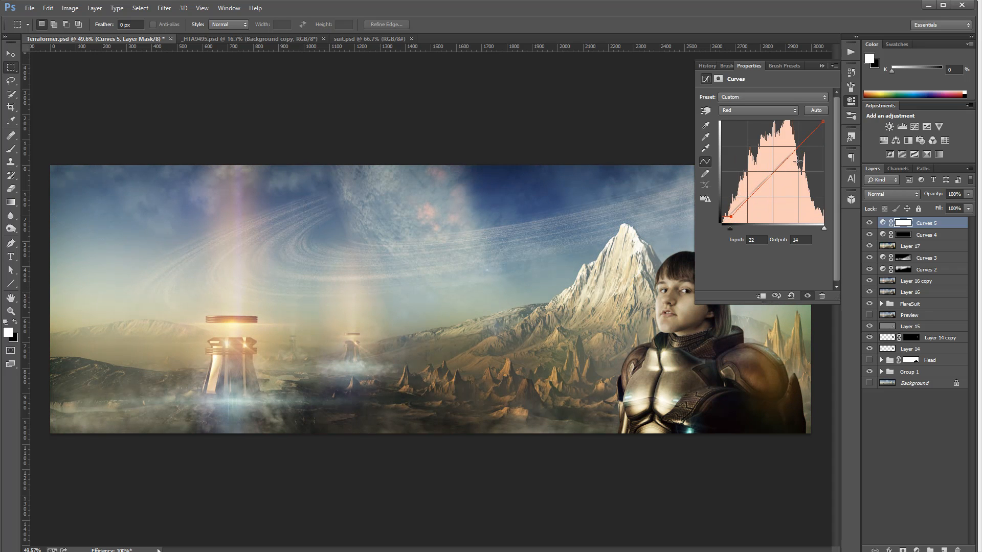
pyautogui.moveTo(821, 123)
pyautogui.mouseDown()
pyautogui.moveTo(843, 146)
pyautogui.moveTo(824, 122)
pyautogui.mouseUp()
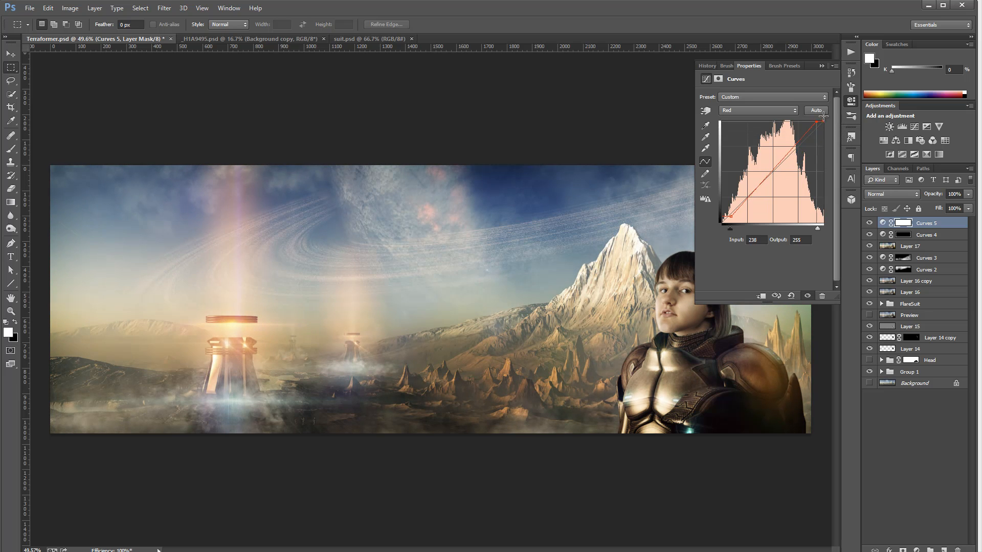
# Switch to the green channel and nudge its shadow point slightly
pyautogui.click(761, 112)
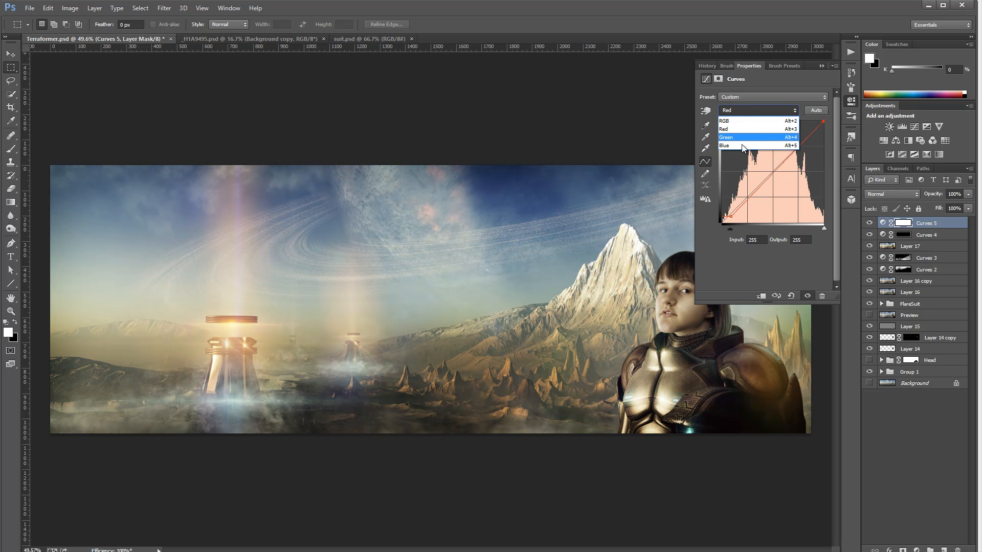
pyautogui.click(744, 141)
pyautogui.moveTo(723, 222)
pyautogui.mouseDown()
pyautogui.moveTo(739, 214)
pyautogui.moveTo(726, 221)
pyautogui.mouseUp()
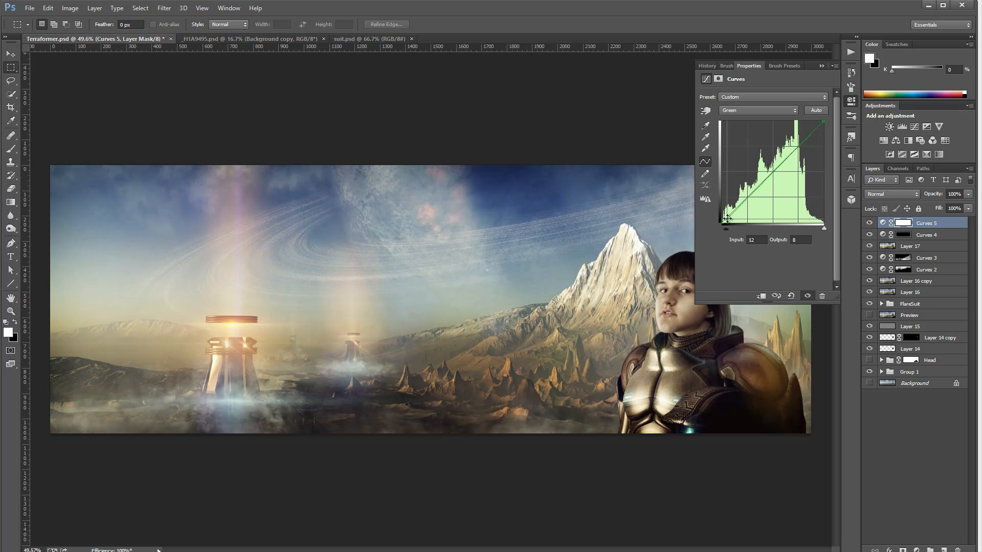
# Switch to the blue channel and raise its shadow point slightly
pyautogui.click(743, 109)
pyautogui.click(746, 146)
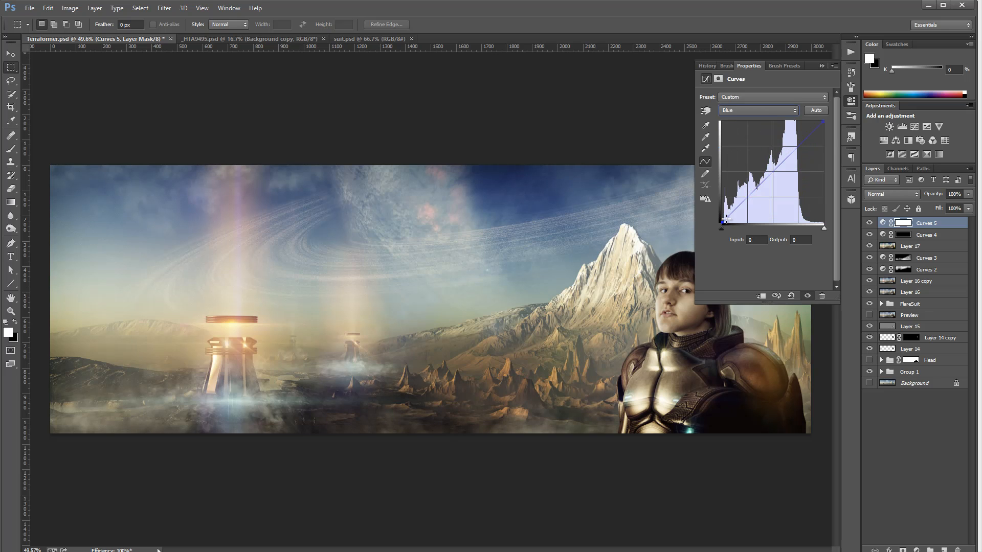
pyautogui.moveTo(722, 223)
pyautogui.mouseDown()
pyautogui.moveTo(720, 204)
pyautogui.moveTo(722, 218)
pyautogui.moveTo(745, 223)
pyautogui.moveTo(723, 219)
pyautogui.mouseUp()
# Toggle Curves 5 visibility to compare the grading and close the properties panel
pyautogui.click(868, 225)
pyautogui.click(868, 225)
pyautogui.click(868, 225)
pyautogui.click(867, 225)
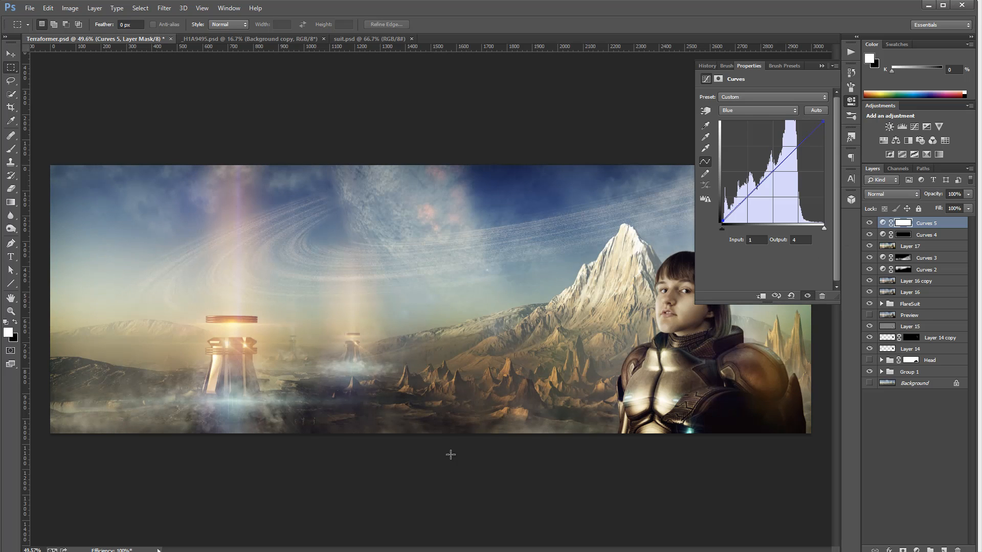
pyautogui.click(870, 225)
pyautogui.click(871, 226)
pyautogui.click(872, 226)
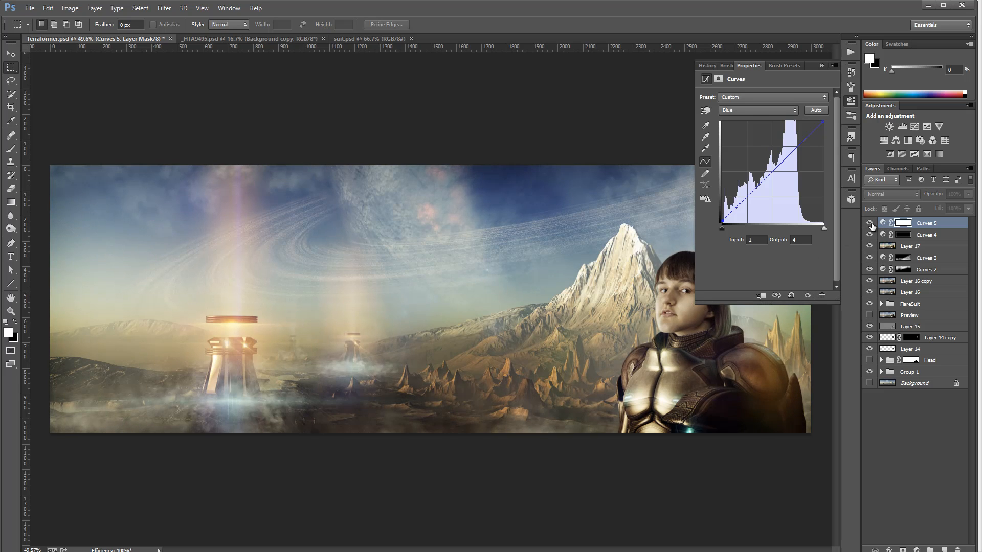
pyautogui.click(852, 101)
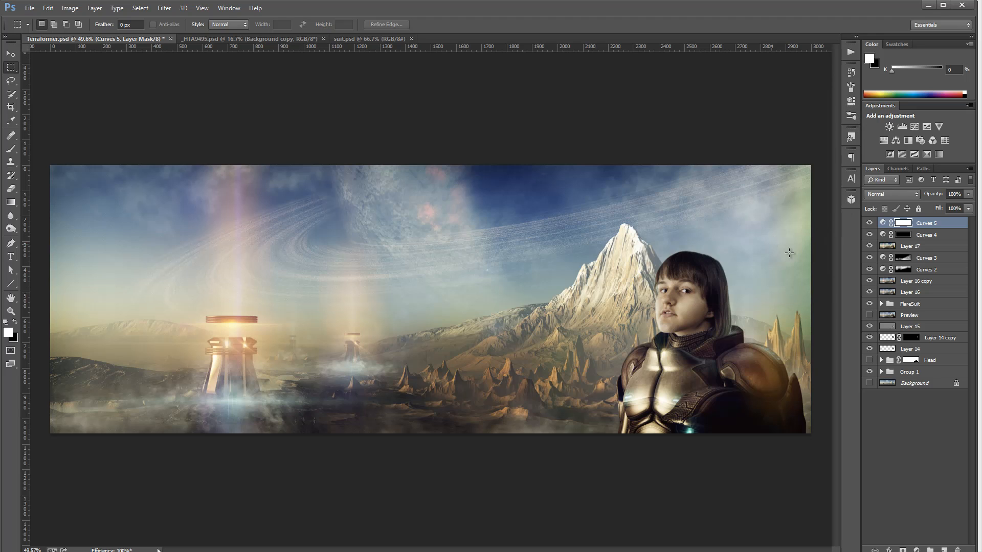
# Toggle Curves 5 once more and stamp all visible layers into a new layer
pyautogui.click(870, 224)
pyautogui.click(869, 224)
pyautogui.hotkey('ctrl', 'alt', 'shift', 'e')
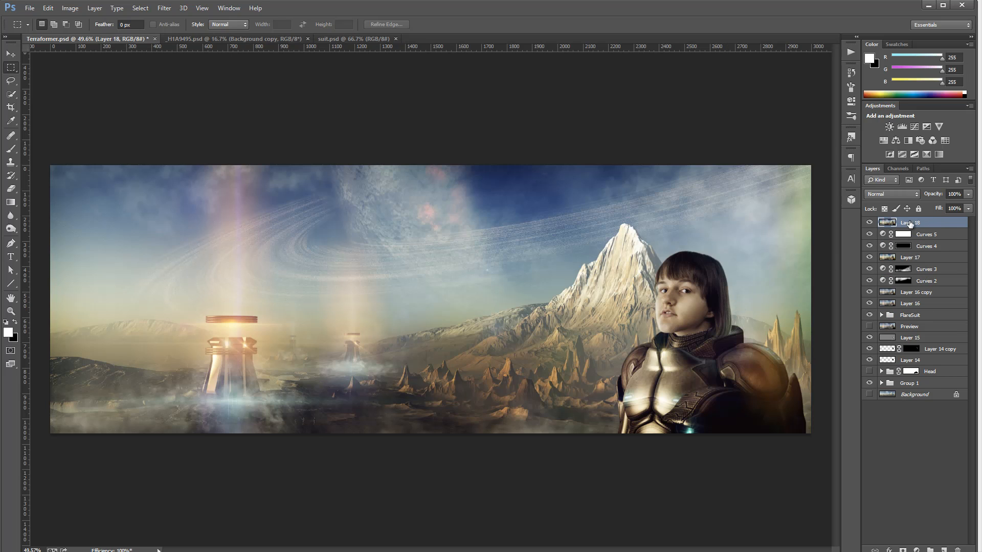
# Apply a Zoom Radial Blur at Best quality to the stamped layer, shifting the blur center slightly right
pyautogui.click(164, 8)
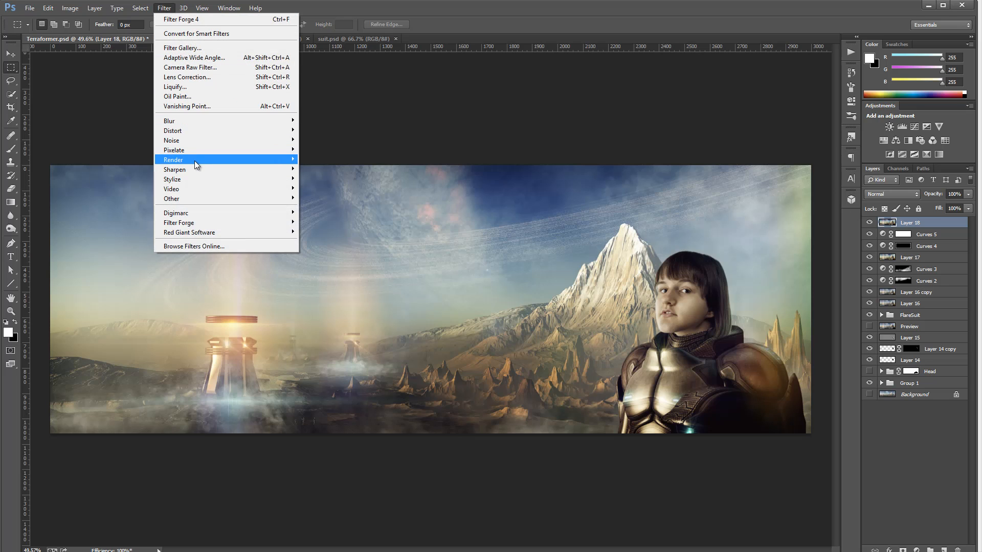
pyautogui.moveTo(194, 161)
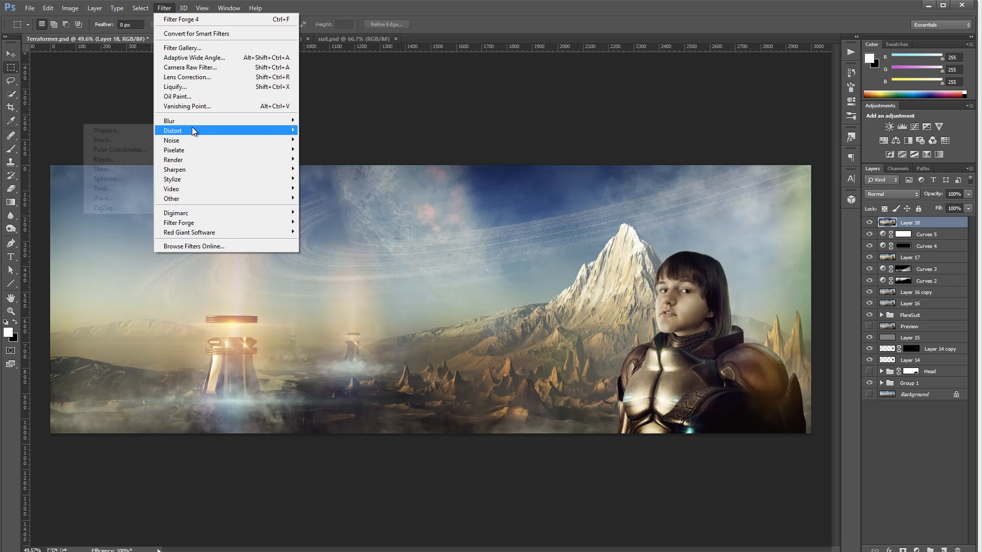
pyautogui.moveTo(189, 120)
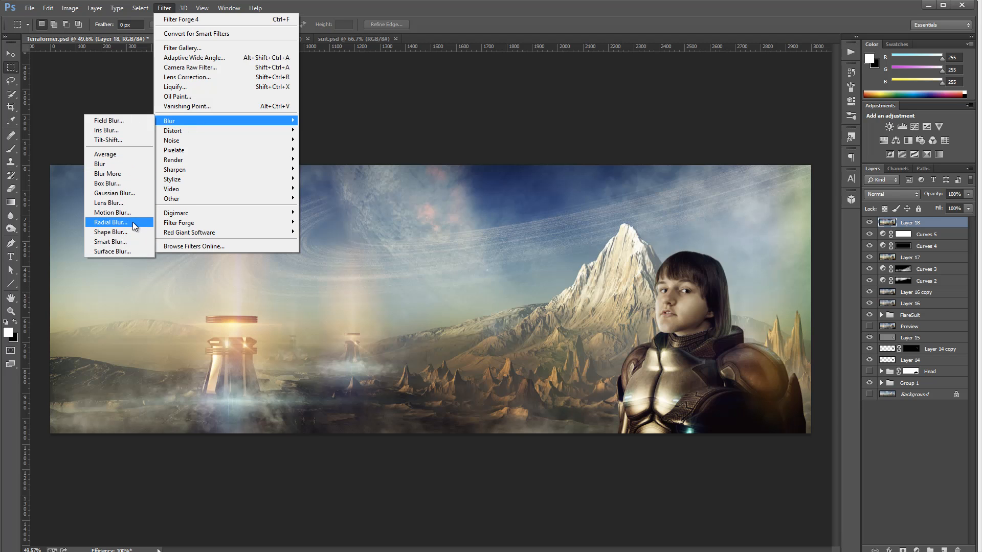
pyautogui.click(133, 222)
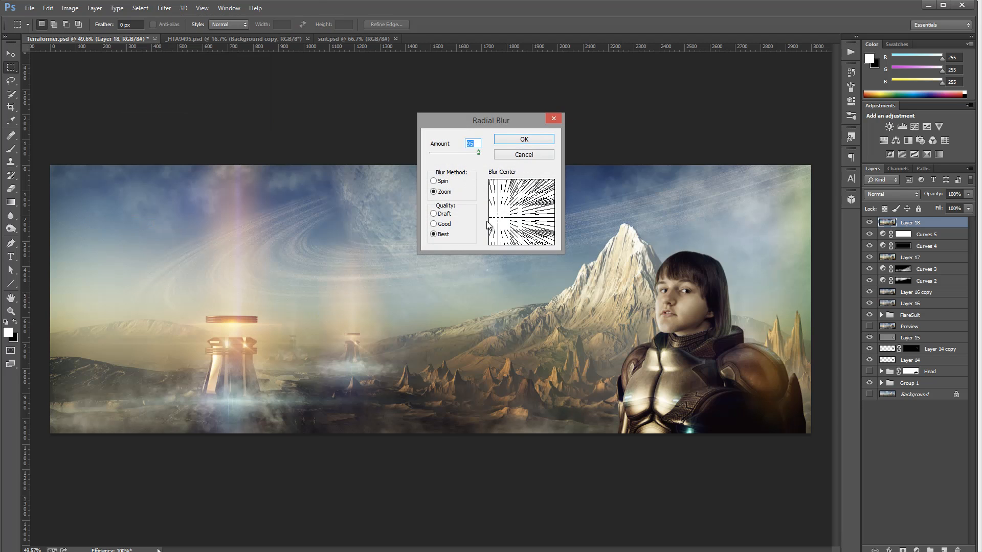
pyautogui.moveTo(488, 223); pyautogui.dragTo(506, 221)
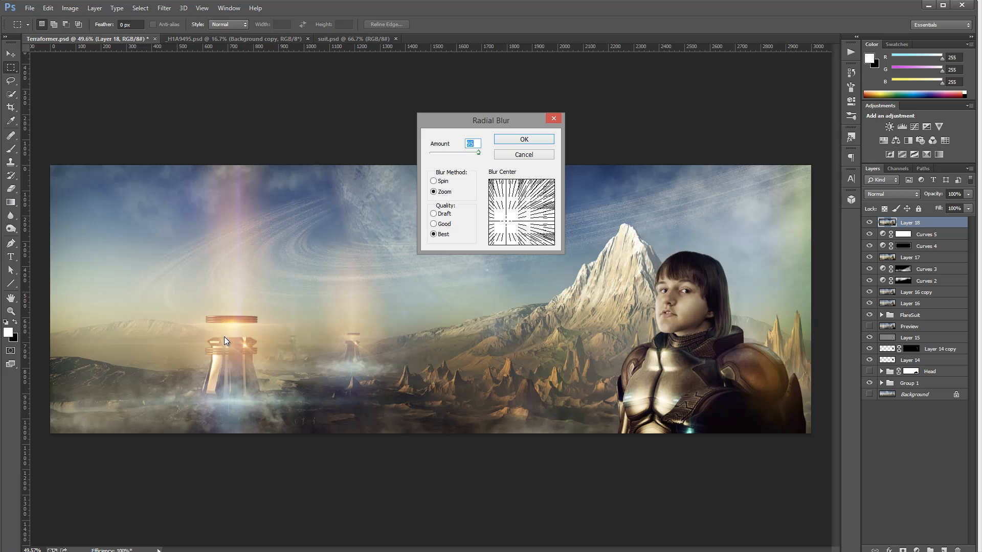
pyautogui.click(508, 219)
pyautogui.click(517, 139)
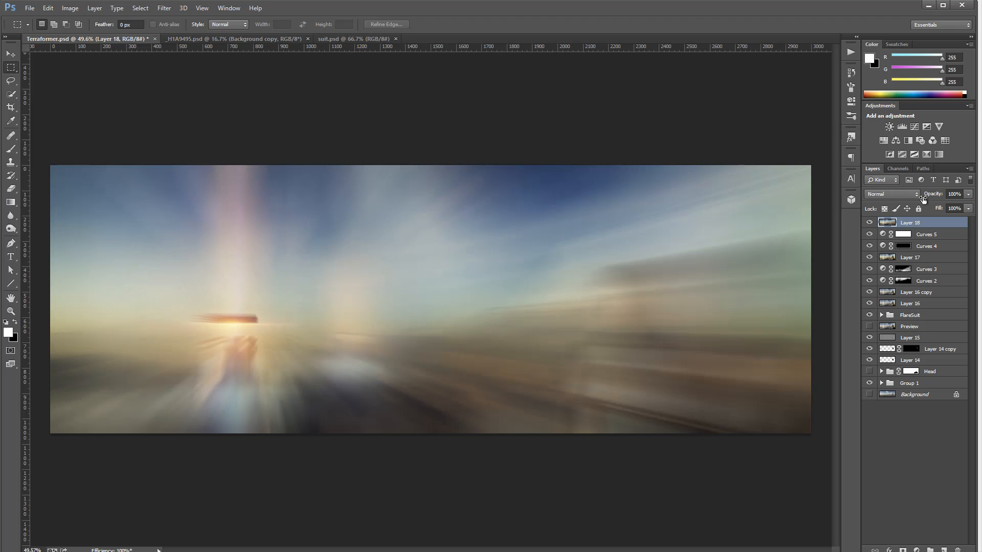
# Try Screen and Soft Light blend modes on the blurred layer, returning to Screen with fill lowered to 35%
pyautogui.click(909, 196)
pyautogui.click(889, 287)
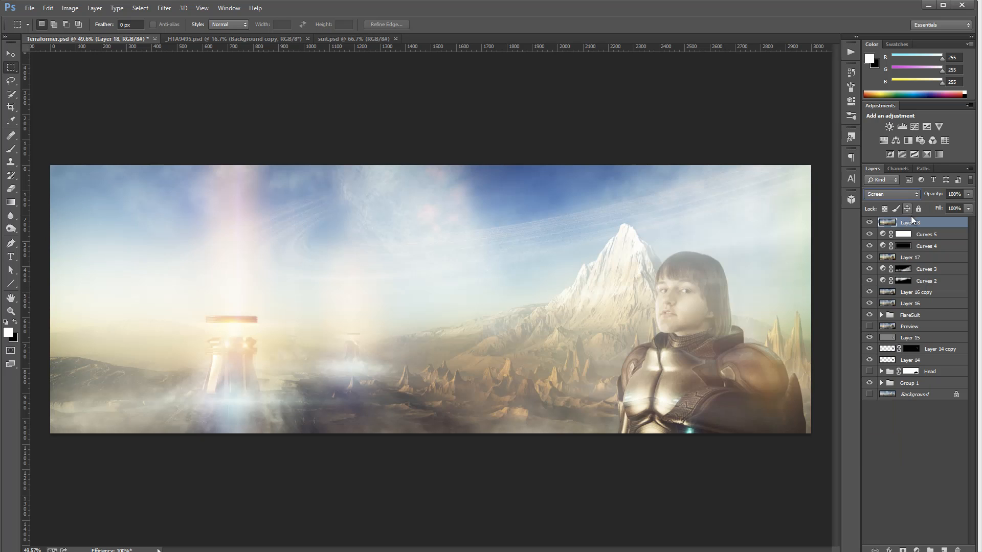
pyautogui.click(907, 194)
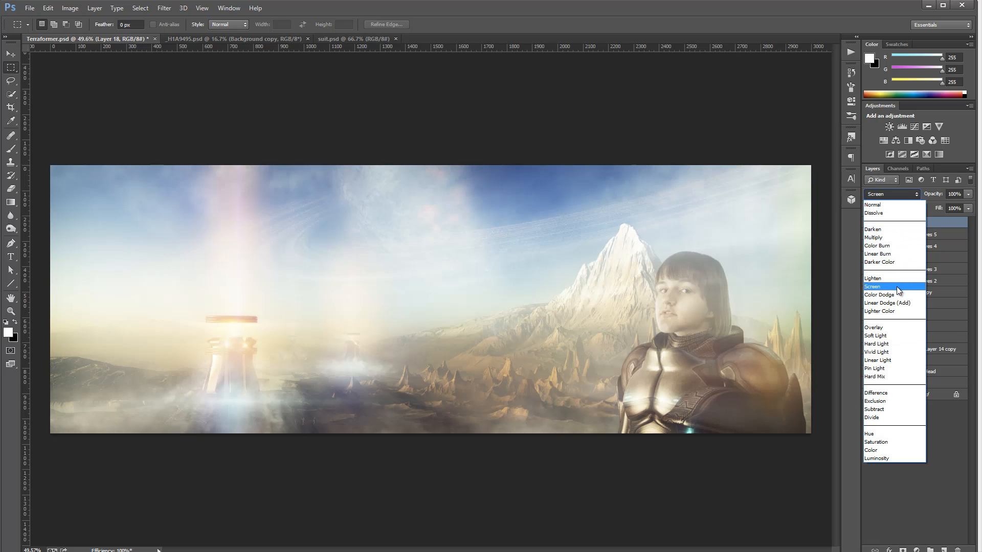
pyautogui.click(896, 336)
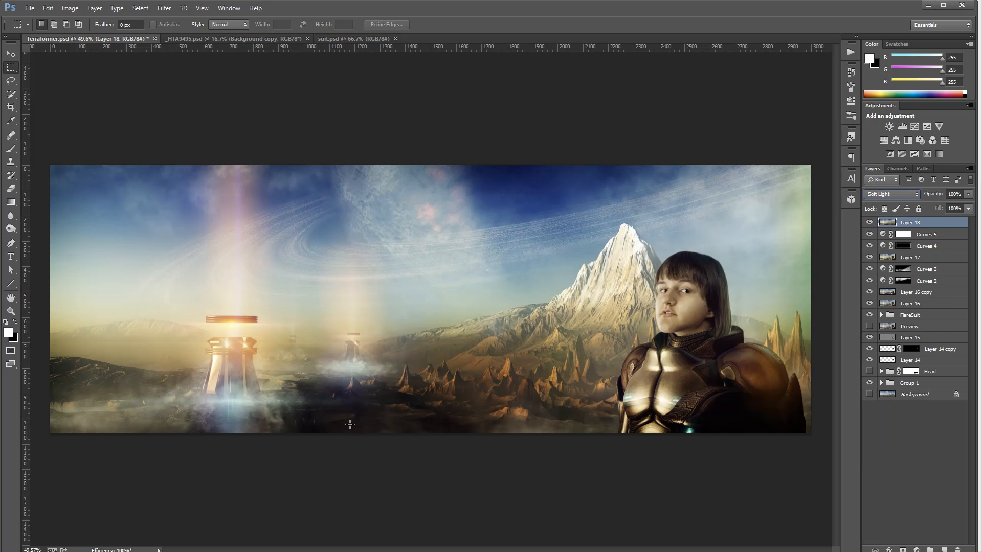
pyautogui.click(910, 193)
pyautogui.click(899, 287)
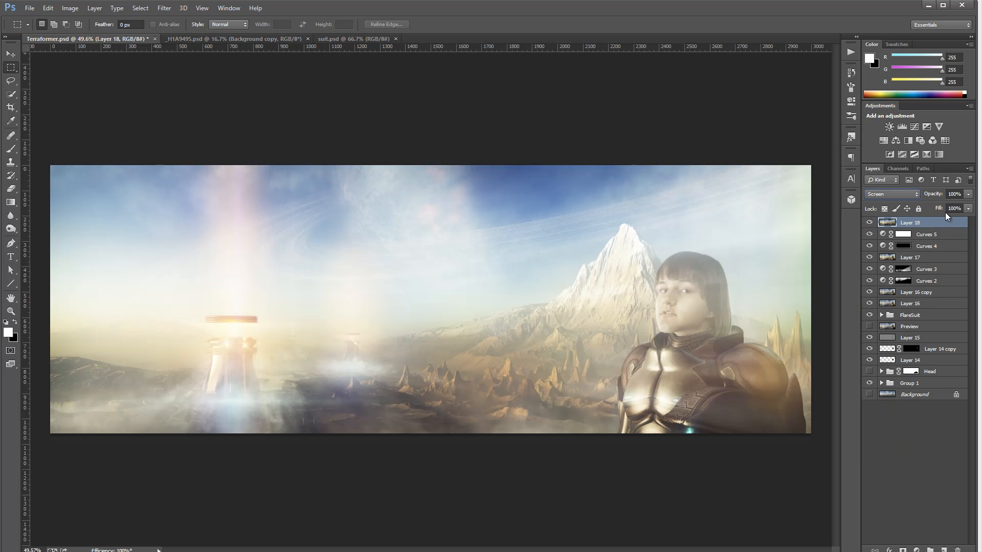
pyautogui.click(968, 208)
pyautogui.moveTo(930, 219)
pyautogui.mouseDown()
pyautogui.moveTo(919, 221)
pyautogui.moveTo(936, 223)
pyautogui.mouseUp()
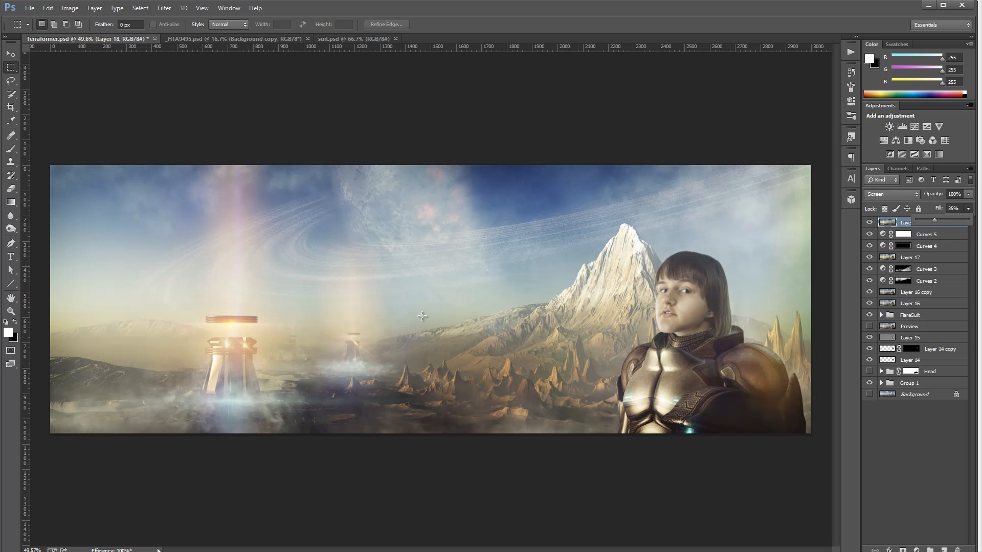
# Switch the blurred layer to Hard Light and adjust its fill to 42%
pyautogui.click(915, 194)
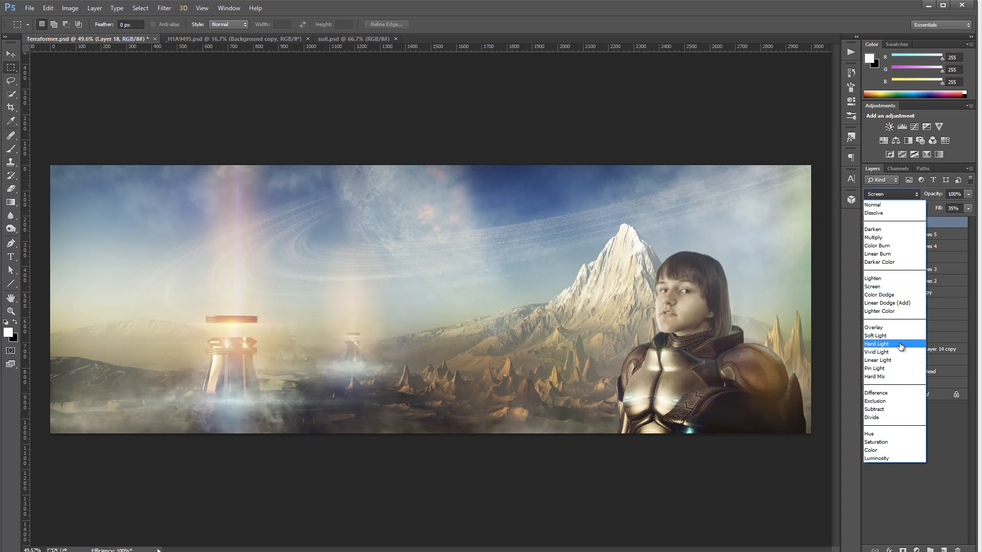
pyautogui.click(900, 345)
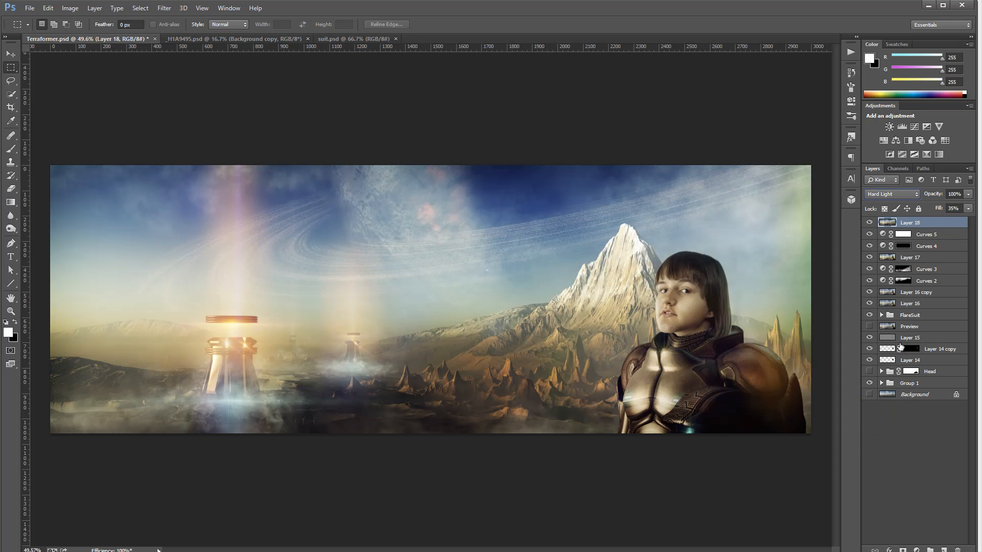
pyautogui.click(968, 212)
pyautogui.moveTo(940, 219); pyautogui.dragTo(964, 220)
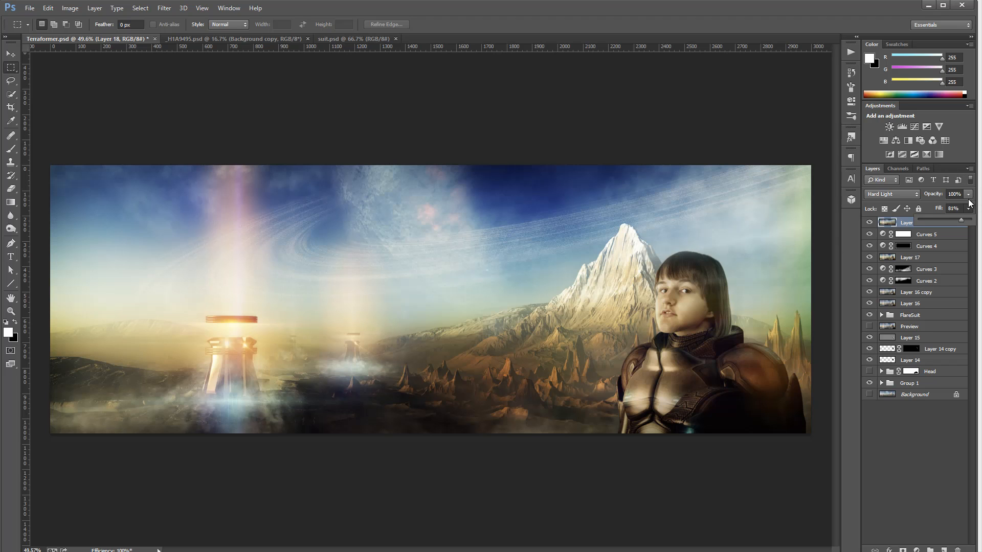
pyautogui.moveTo(960, 219)
pyautogui.mouseDown()
pyautogui.moveTo(931, 217)
pyautogui.moveTo(942, 218)
pyautogui.mouseUp()
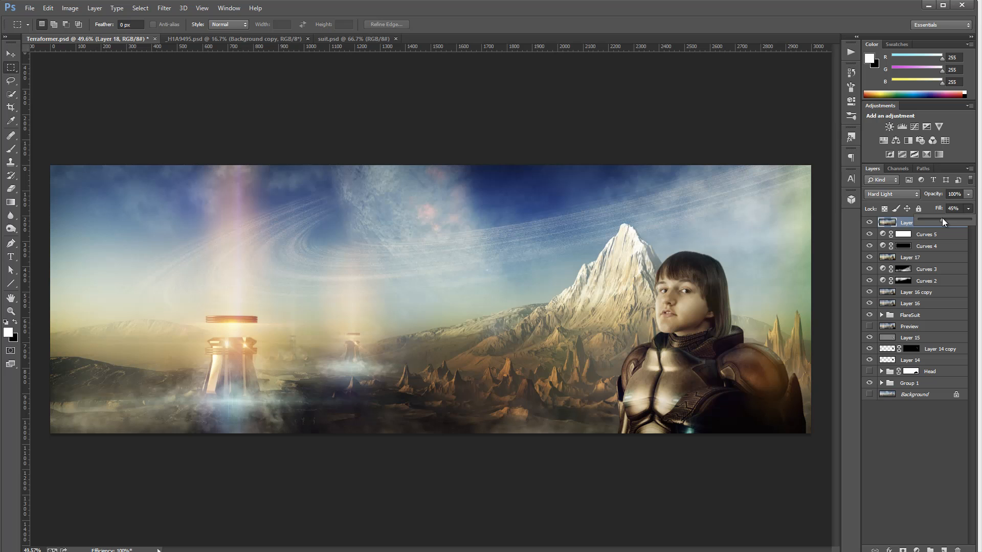
# Try Soft Light and then Screen blend modes on the blurred layer with fill at 38%
pyautogui.click(891, 194)
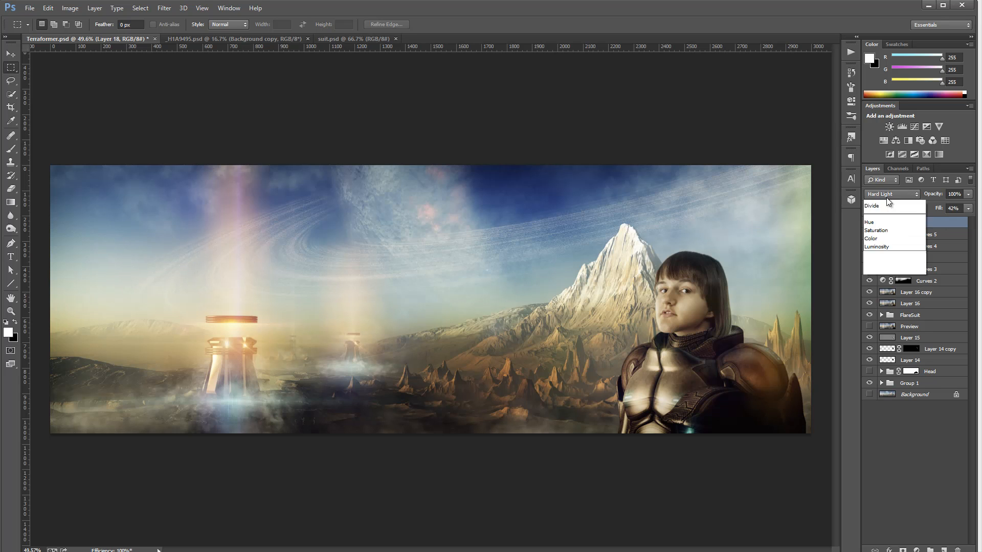
pyautogui.click(887, 336)
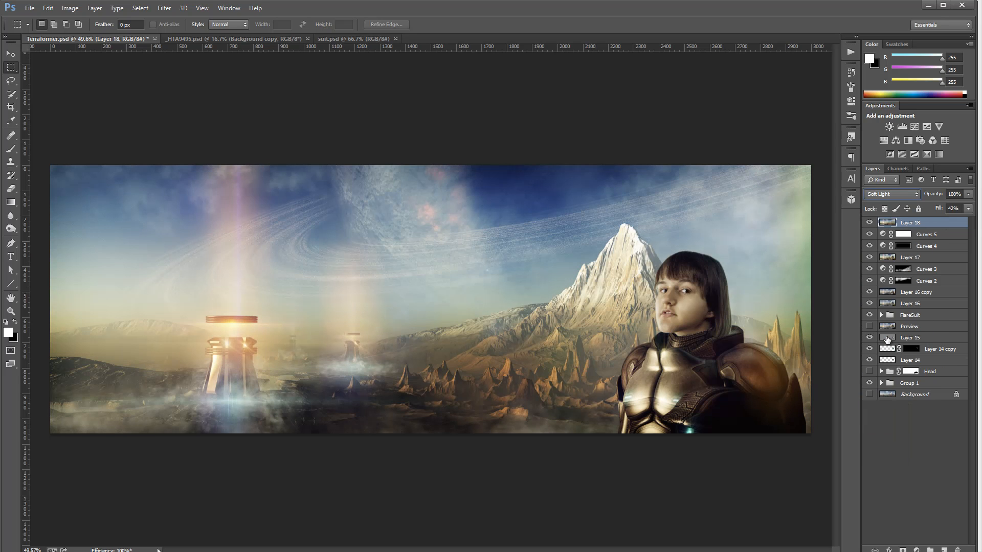
pyautogui.click(902, 194)
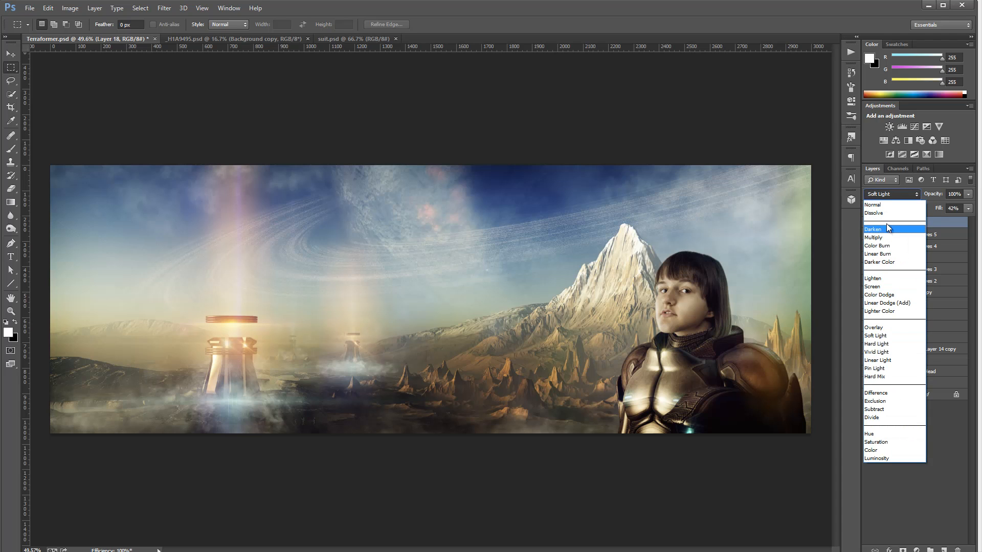
pyautogui.click(872, 286)
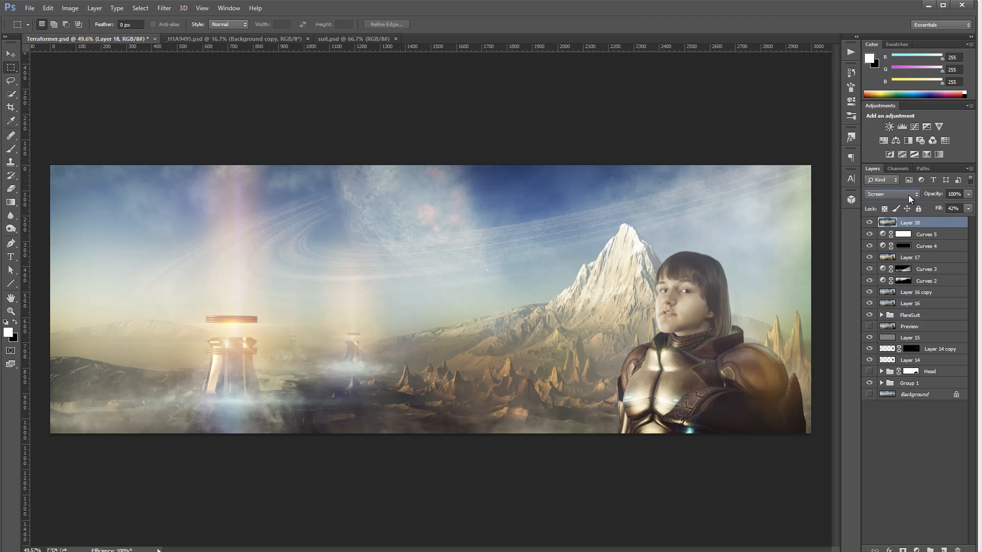
pyautogui.click(968, 209)
pyautogui.moveTo(940, 220)
pyautogui.mouseDown()
pyautogui.moveTo(971, 220)
pyautogui.moveTo(910, 218)
pyautogui.moveTo(962, 223)
pyautogui.moveTo(938, 218)
pyautogui.mouseUp()
# Set the blurred layer's blend mode to Hard Light with a fill of 46%
pyautogui.click(916, 194)
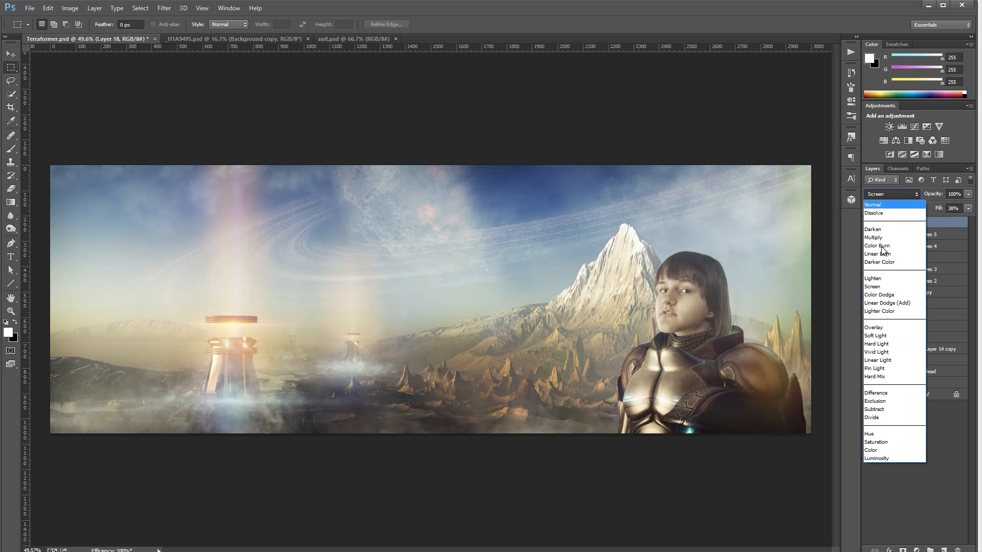
pyautogui.click(890, 343)
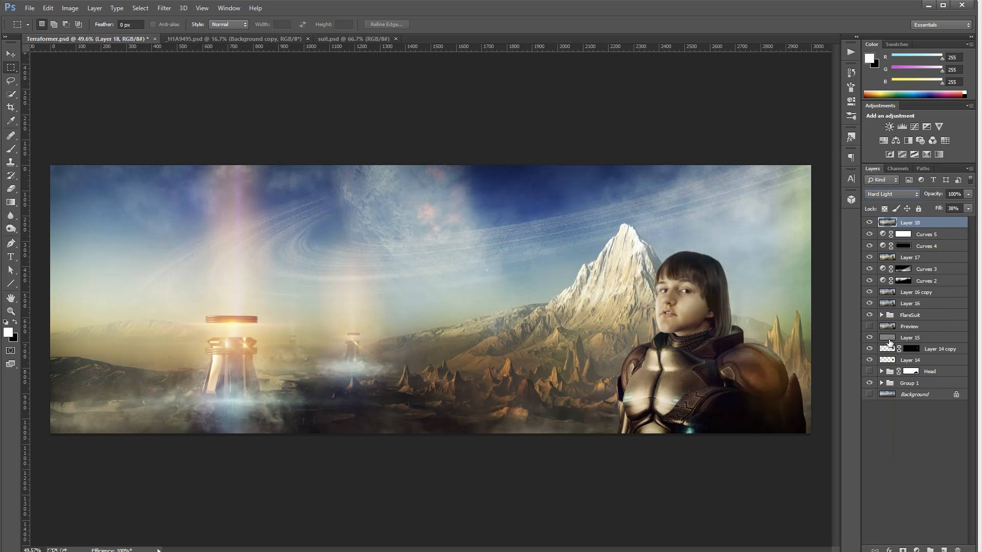
pyautogui.click(968, 208)
pyautogui.moveTo(964, 221); pyautogui.dragTo(944, 221)
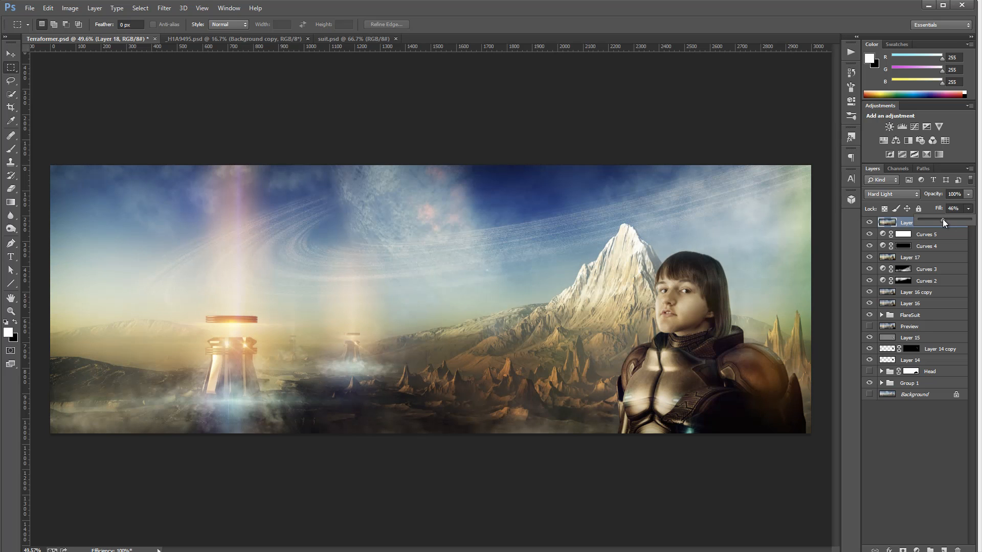